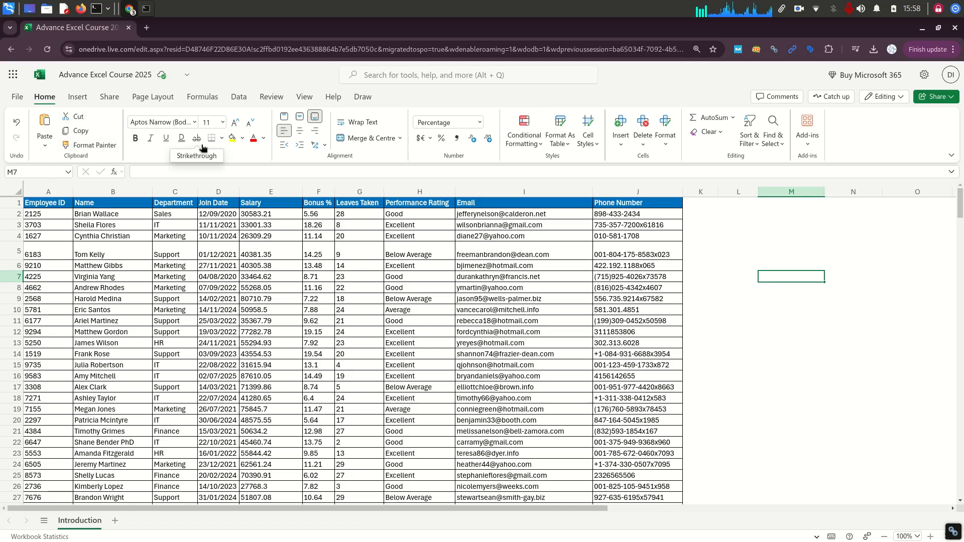
pyautogui.click(221, 234)
pyautogui.moveTo(144, 230); pyautogui.dragTo(539, 376)
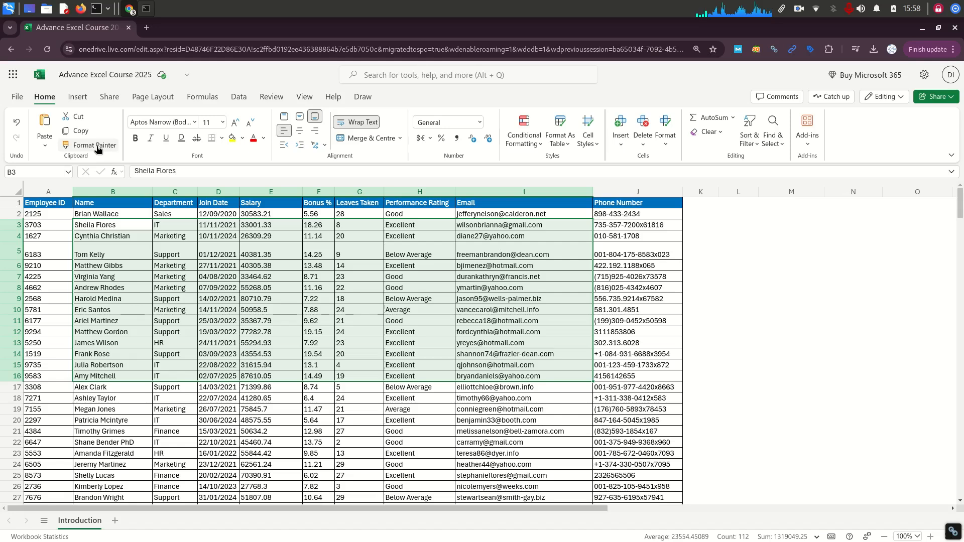
pyautogui.click(494, 309)
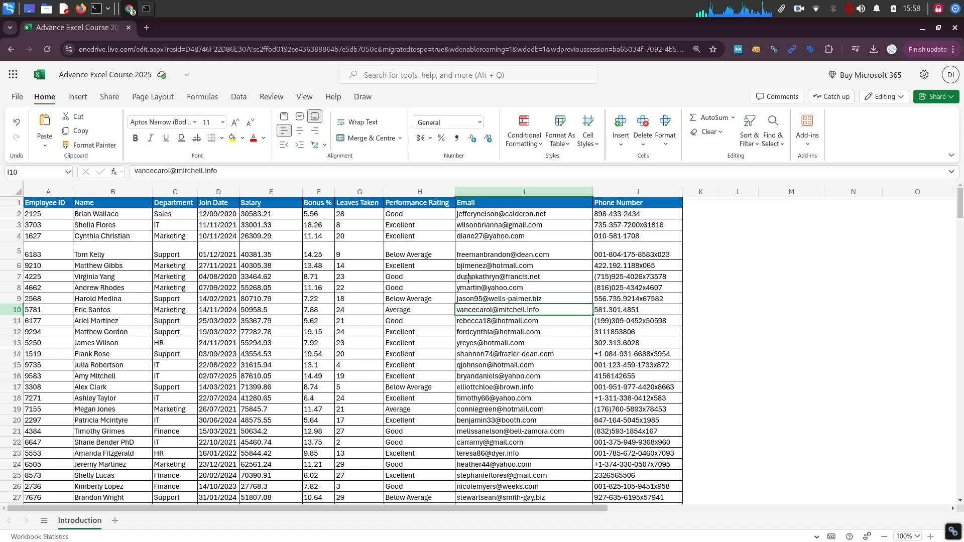
# Copy the performance rating in cell H6 and paste it into M5
pyautogui.click(422, 267)
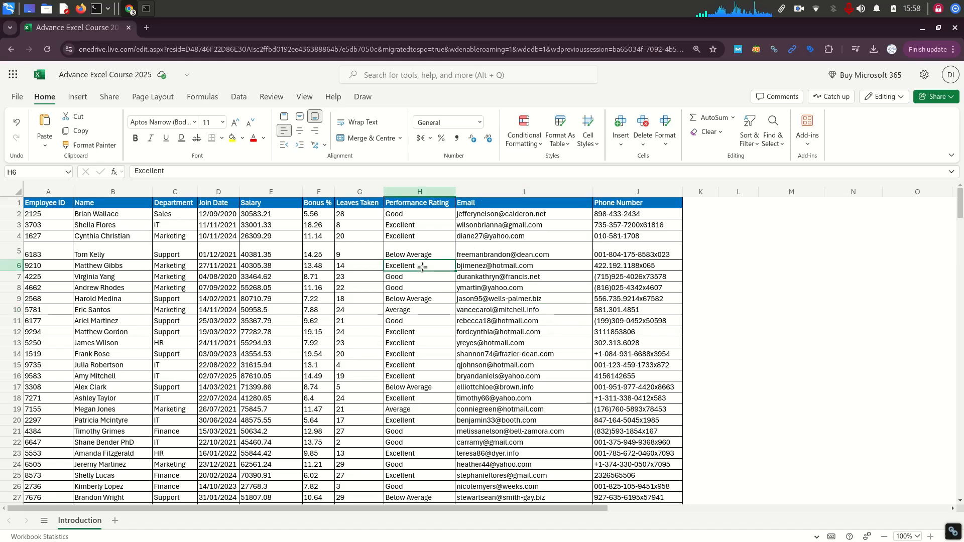
pyautogui.hotkey('ctrl', 'c')
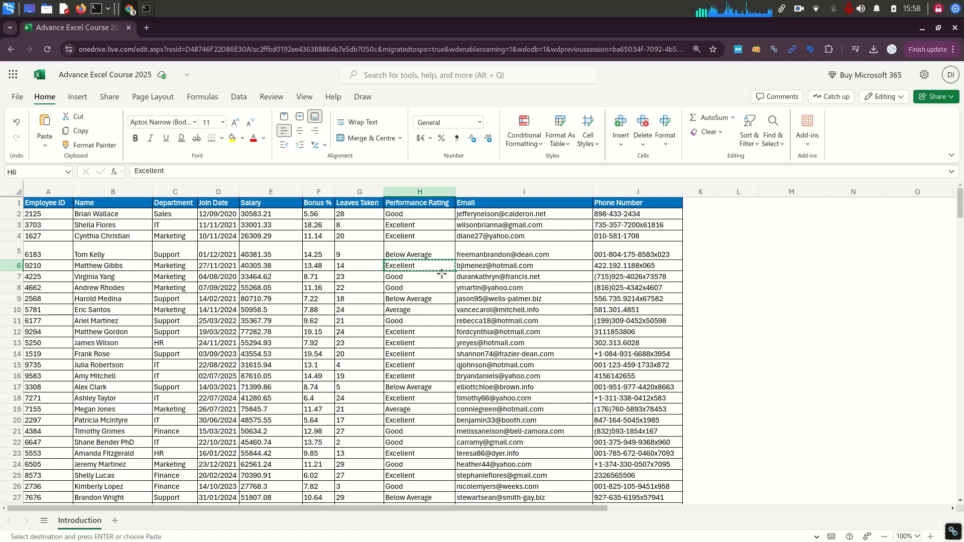
pyautogui.click(742, 266)
pyautogui.click(812, 247)
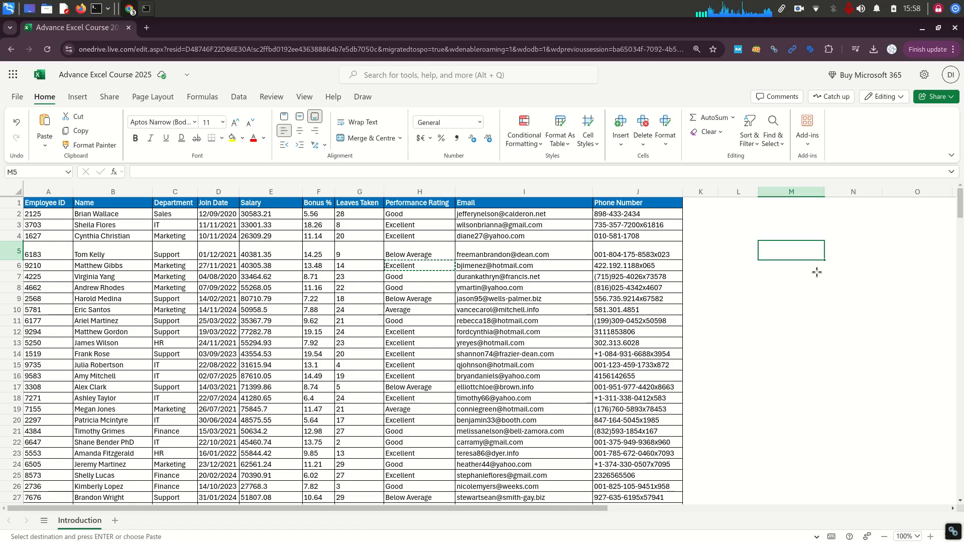
pyautogui.hotkey('ctrl', 'v')
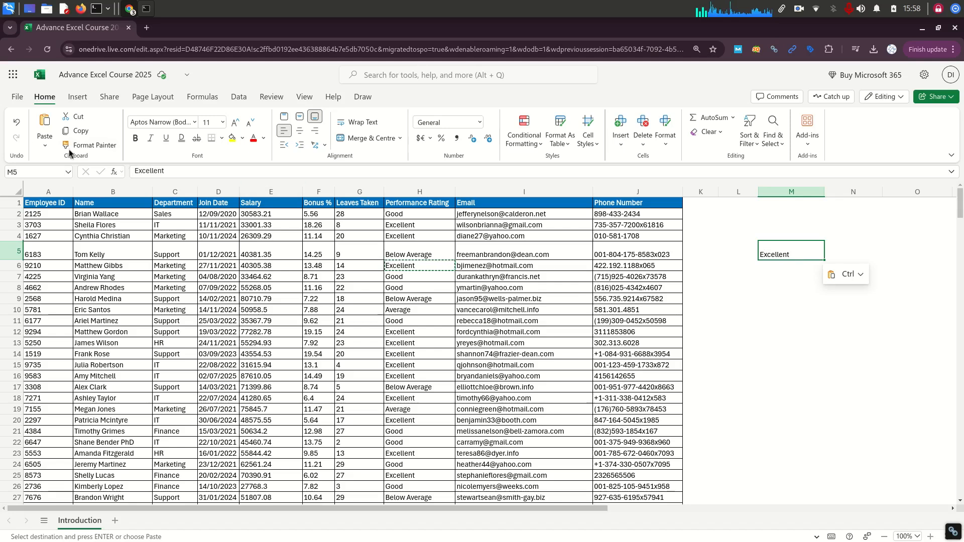
# Fill cell H6 with yellow and paste only its value, without the fill, into M5
pyautogui.click(445, 266)
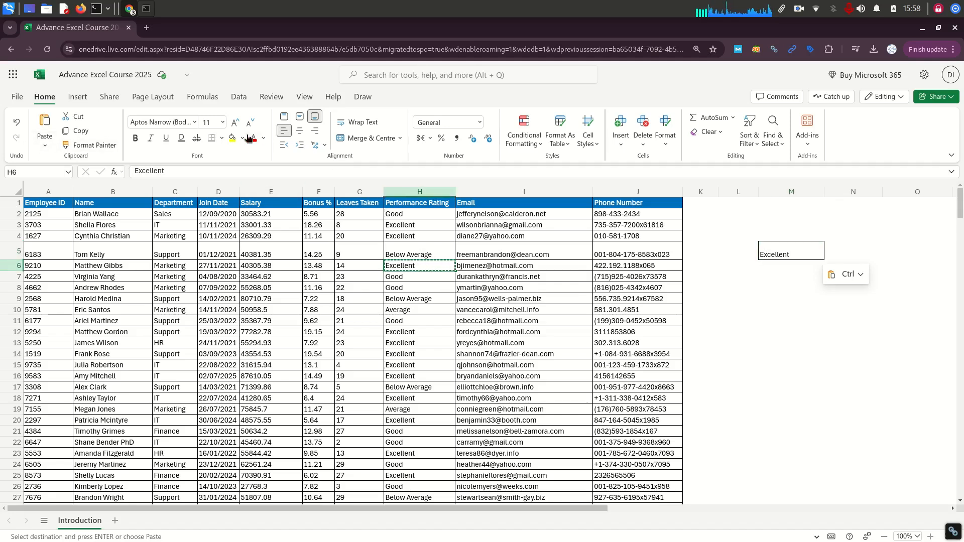
pyautogui.click(233, 138)
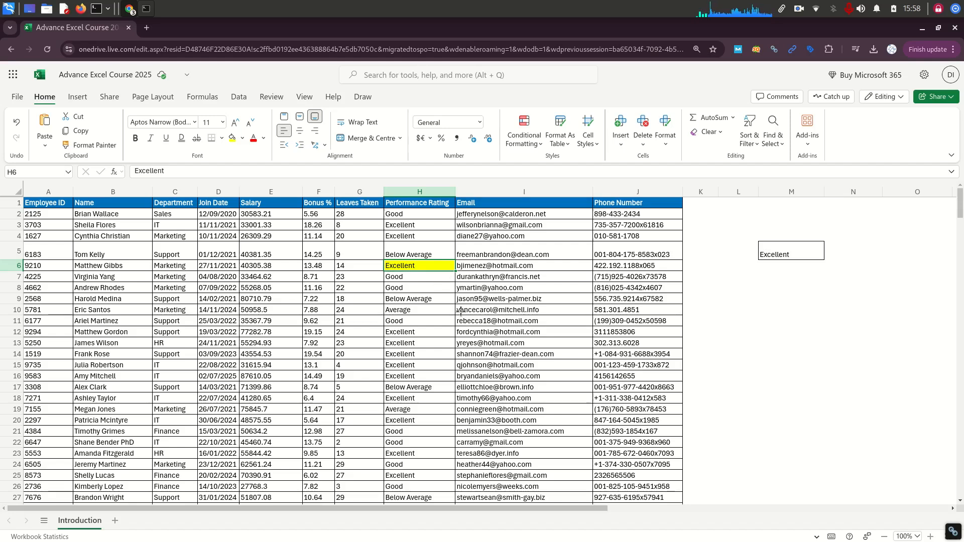
pyautogui.click(814, 250)
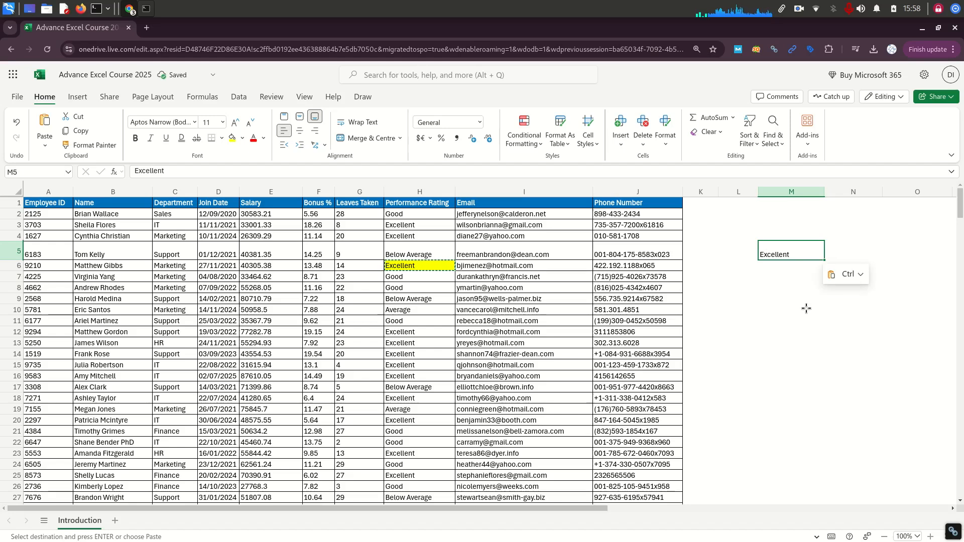
# Paste H6 with its yellow formatting into M4 and as a plain value without formatting into M8
pyautogui.click(421, 267)
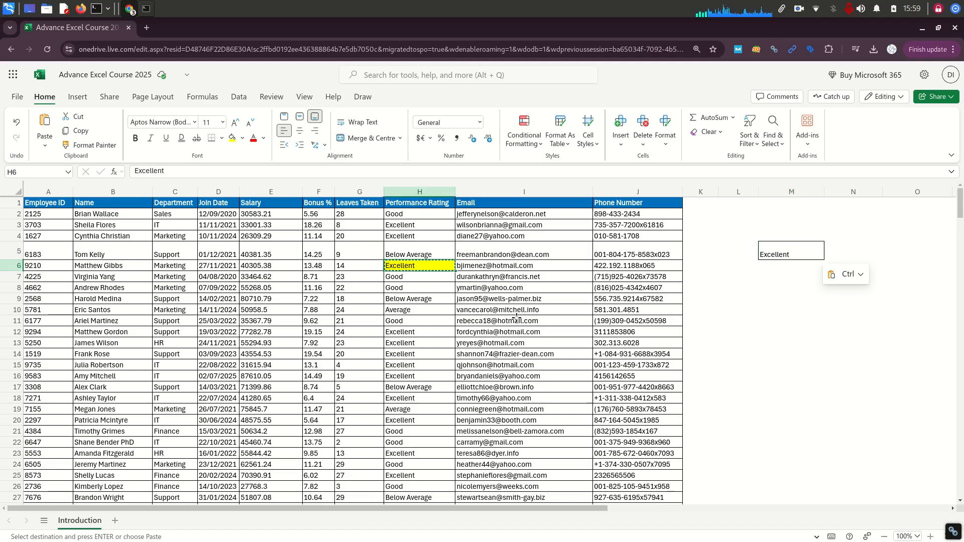
pyautogui.click(798, 236)
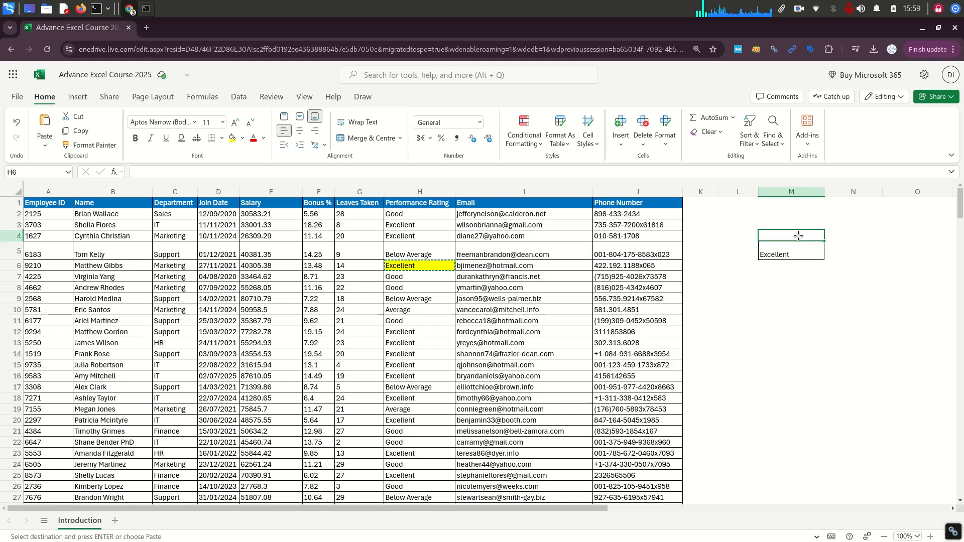
pyautogui.write('Excellent')
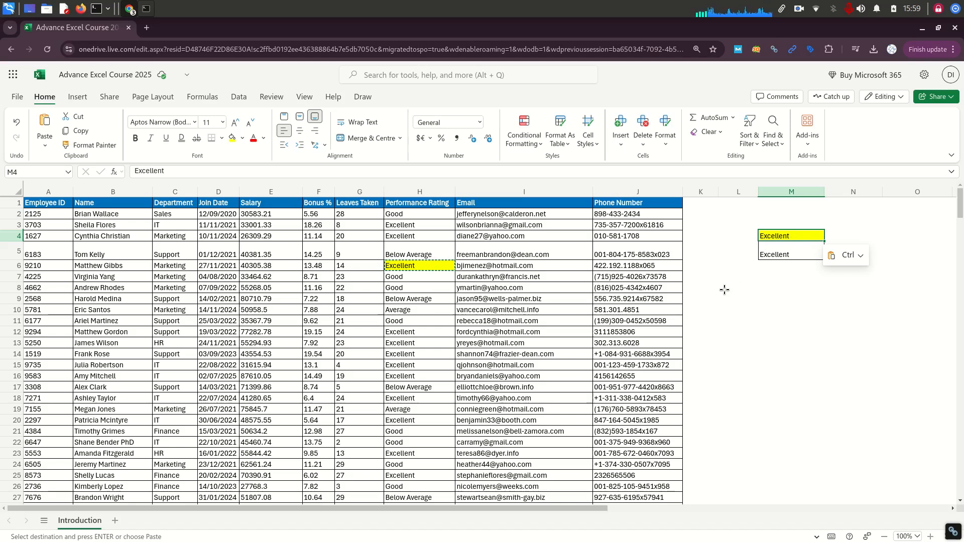
pyautogui.click(420, 266)
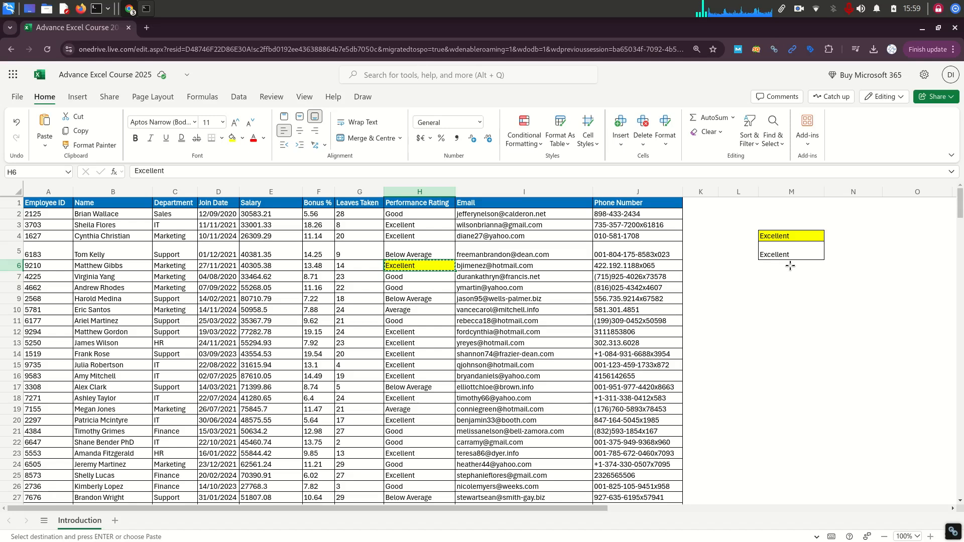
pyautogui.click(792, 287)
pyautogui.write('Excellent')
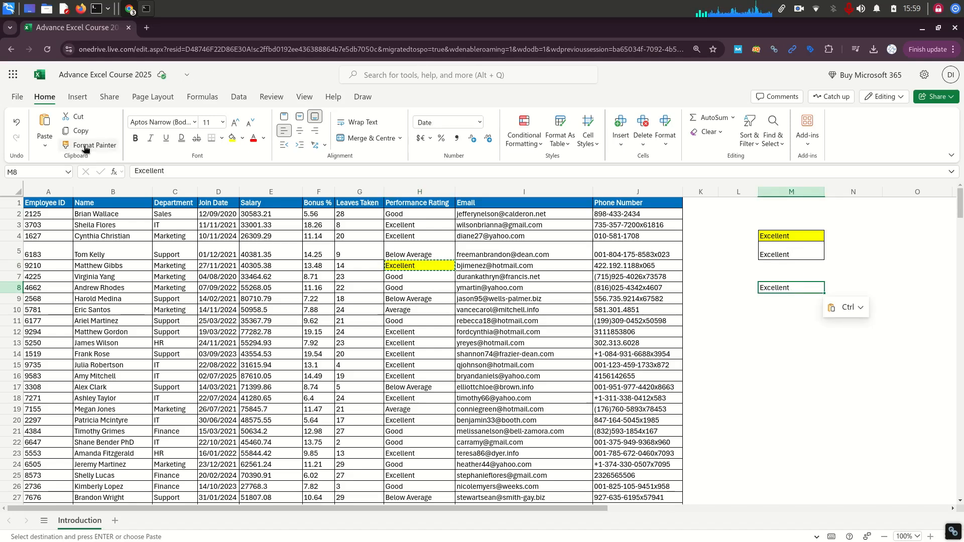
pyautogui.click(480, 299)
pyautogui.click(441, 266)
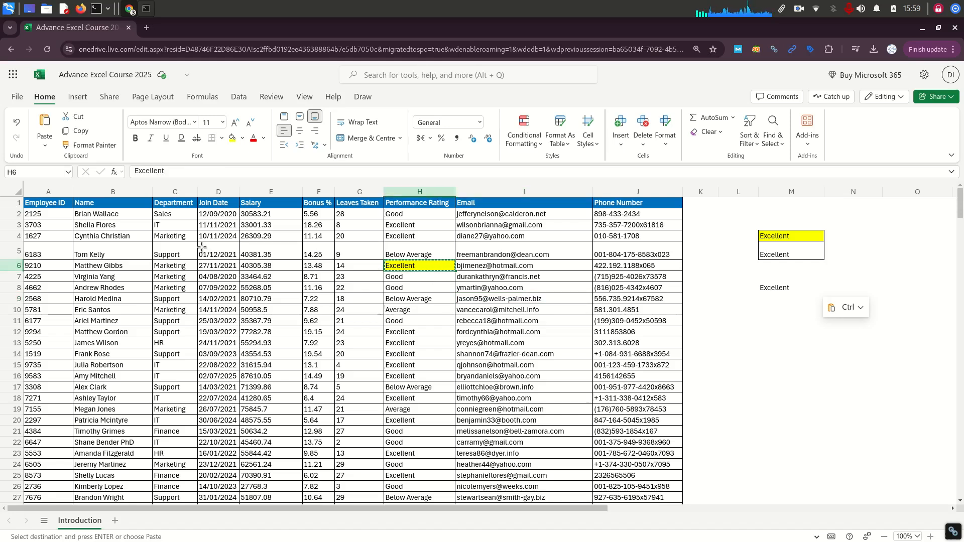
pyautogui.click(122, 252)
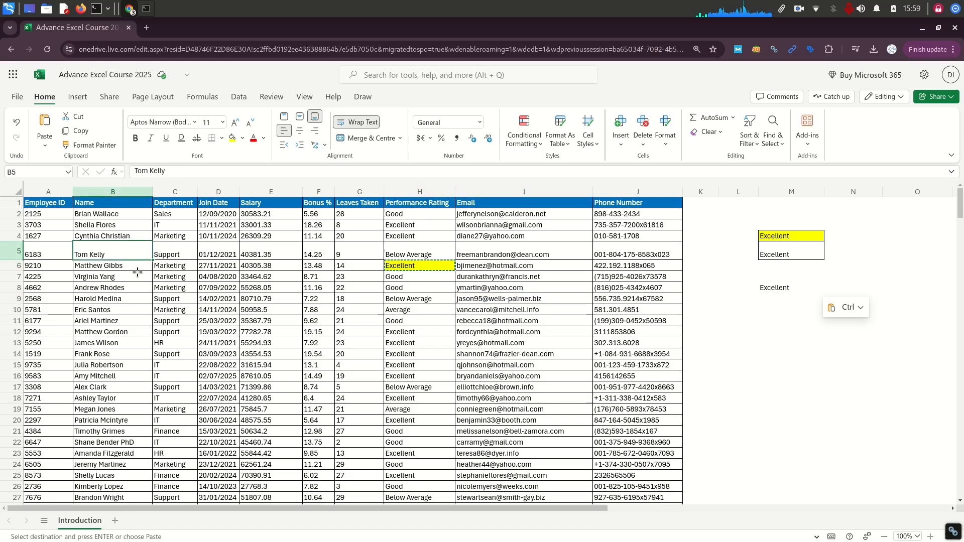
pyautogui.click(124, 288)
pyautogui.moveTo(121, 234); pyautogui.dragTo(122, 369)
pyautogui.click(143, 270)
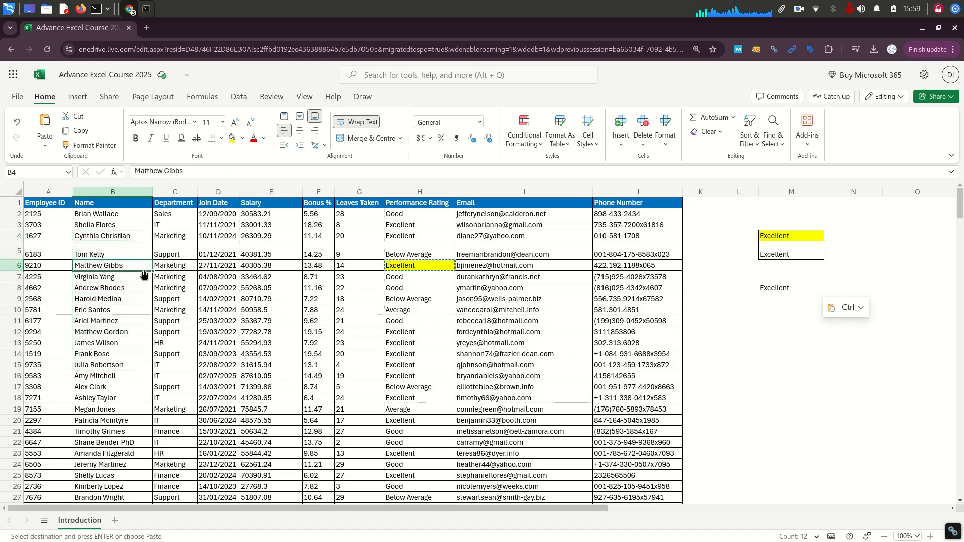
# Apply the formatting of H6 to the names in B5:B18 with Format Painter
pyautogui.click(429, 265)
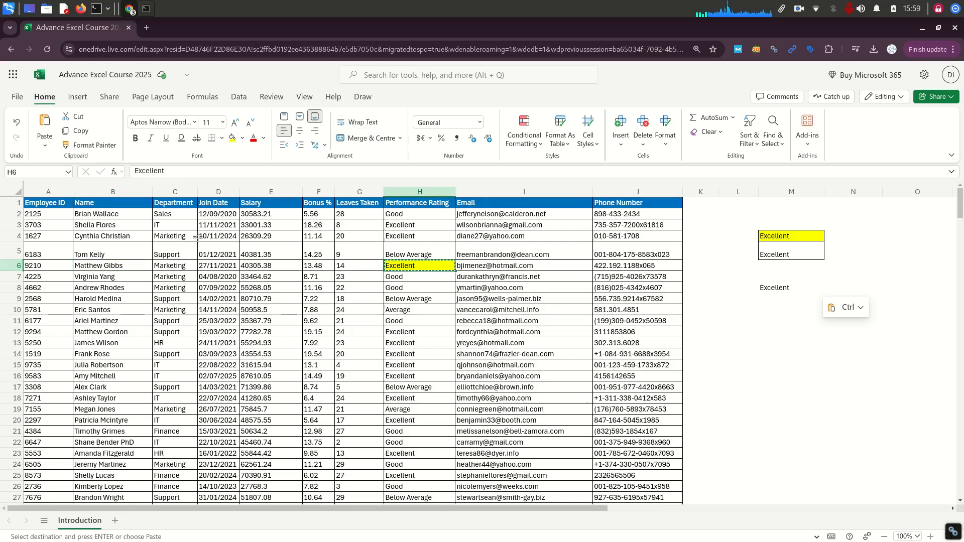
pyautogui.click(87, 146)
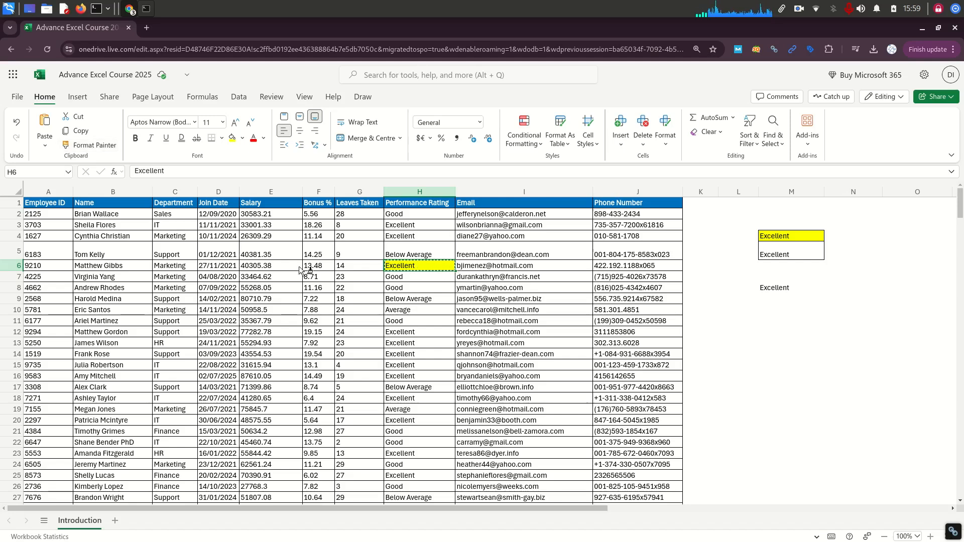
pyautogui.moveTo(114, 248); pyautogui.dragTo(113, 396)
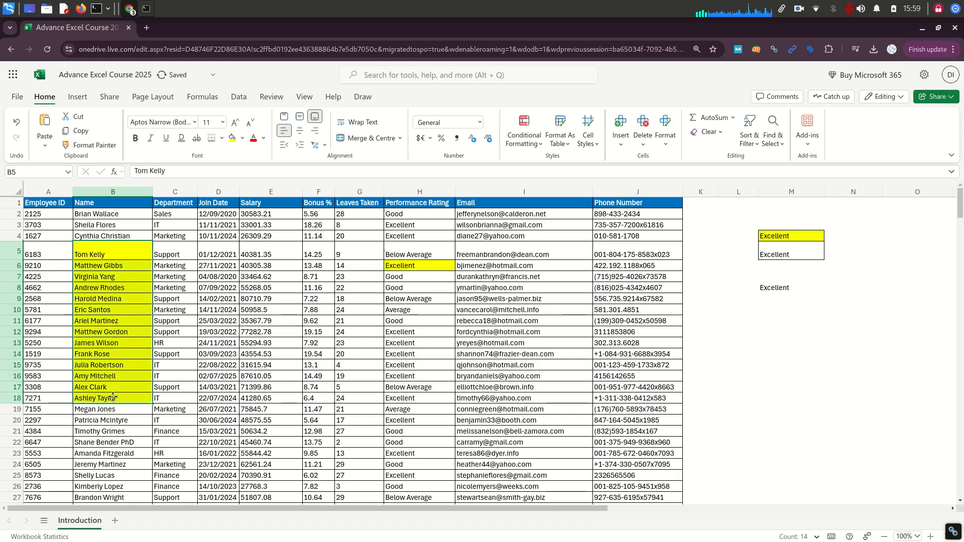
# Copy the formatting of H6 onto the name in cell B2 with Format Painter
pyautogui.click(431, 265)
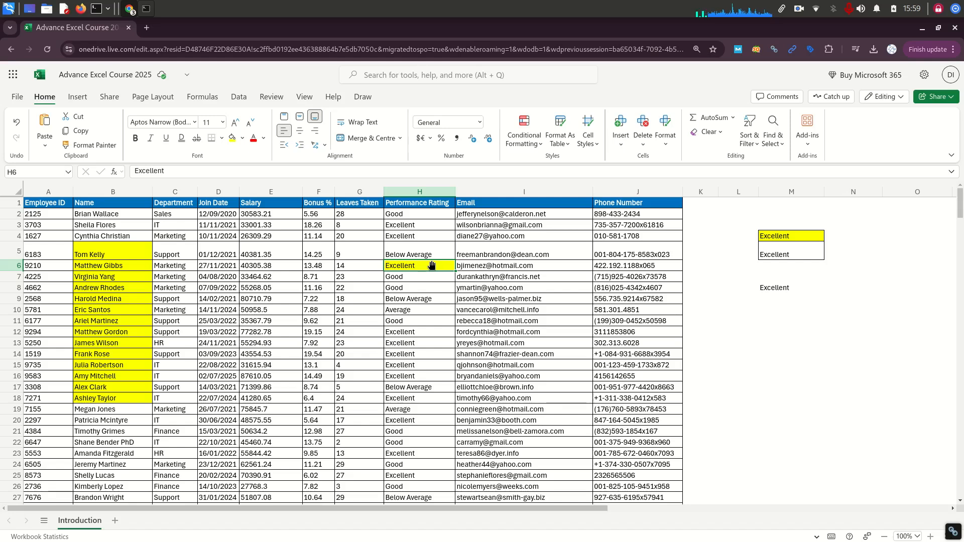
pyautogui.click(428, 311)
pyautogui.click(421, 268)
pyautogui.click(106, 145)
pyautogui.click(132, 217)
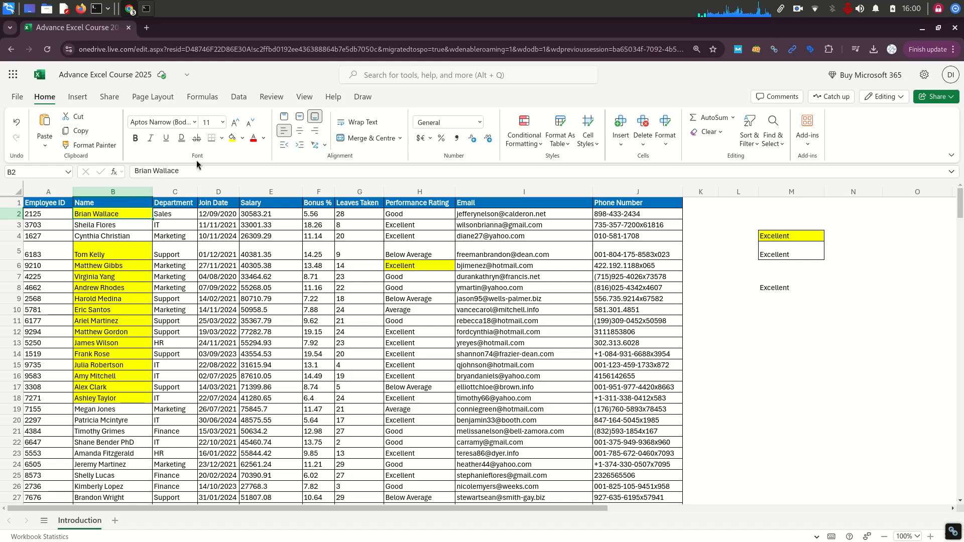
# Change the font of the Email cells I2:I21 to Arial
pyautogui.click(315, 300)
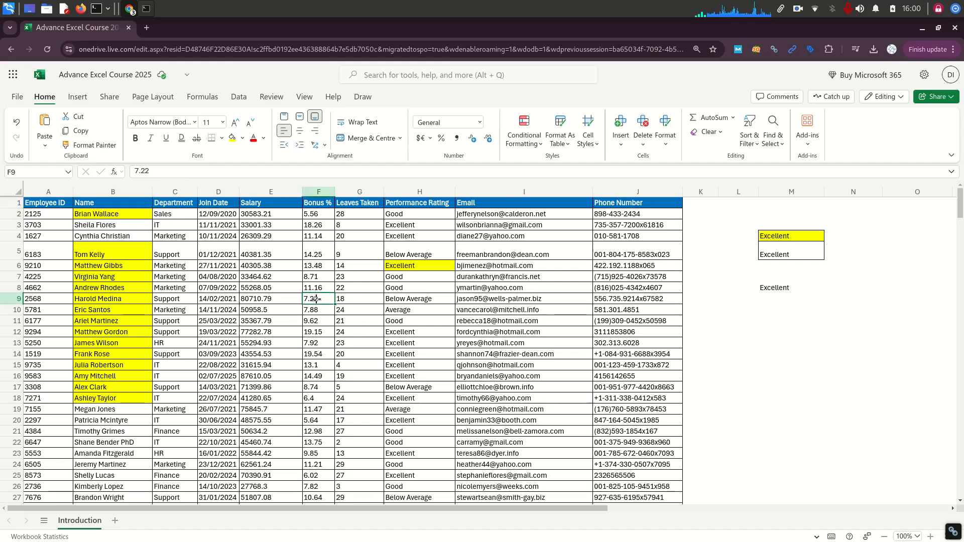
pyautogui.click(195, 127)
pyautogui.click(194, 127)
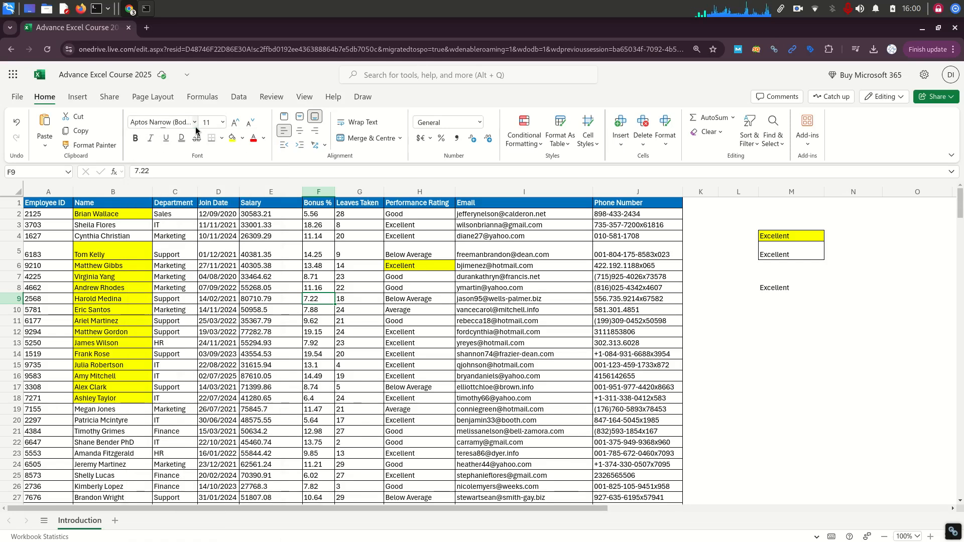
pyautogui.click(195, 123)
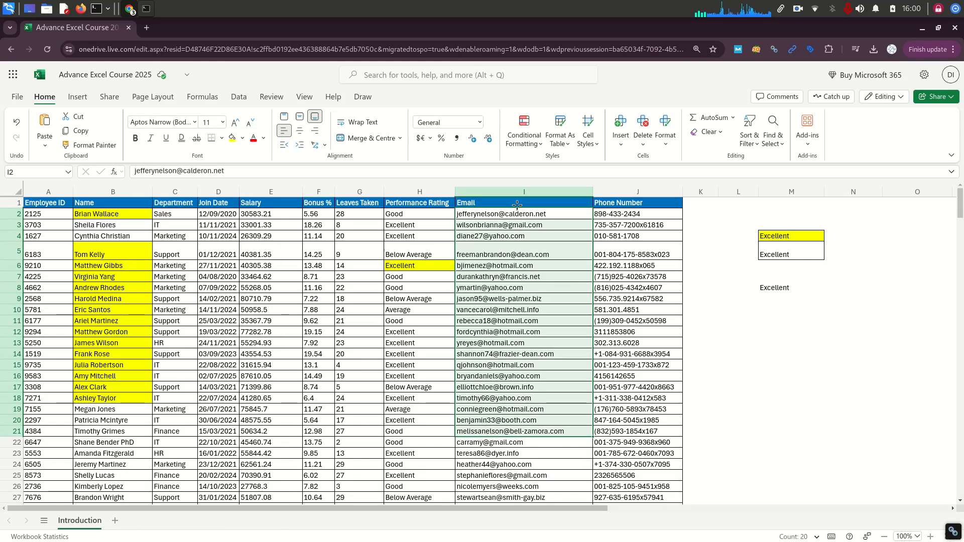
pyautogui.click(196, 123)
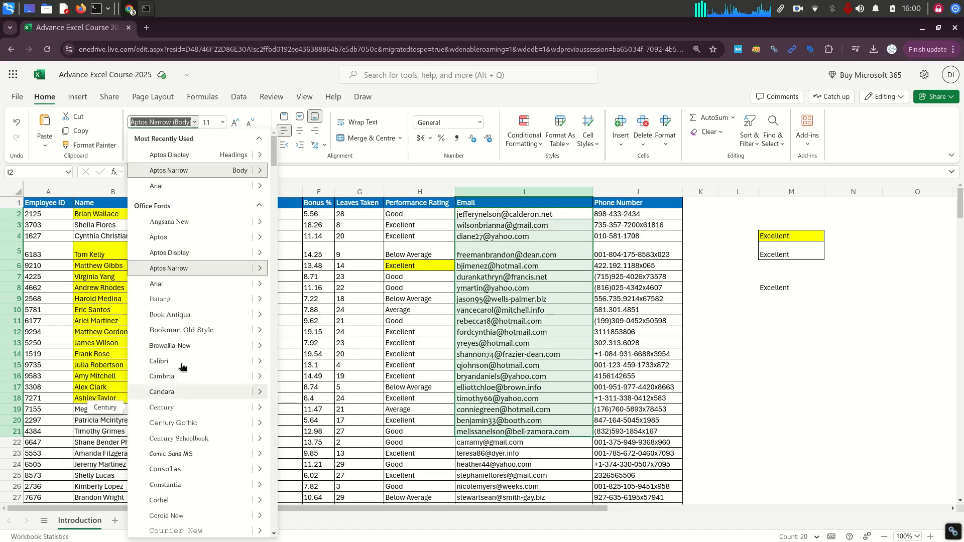
pyautogui.click(176, 286)
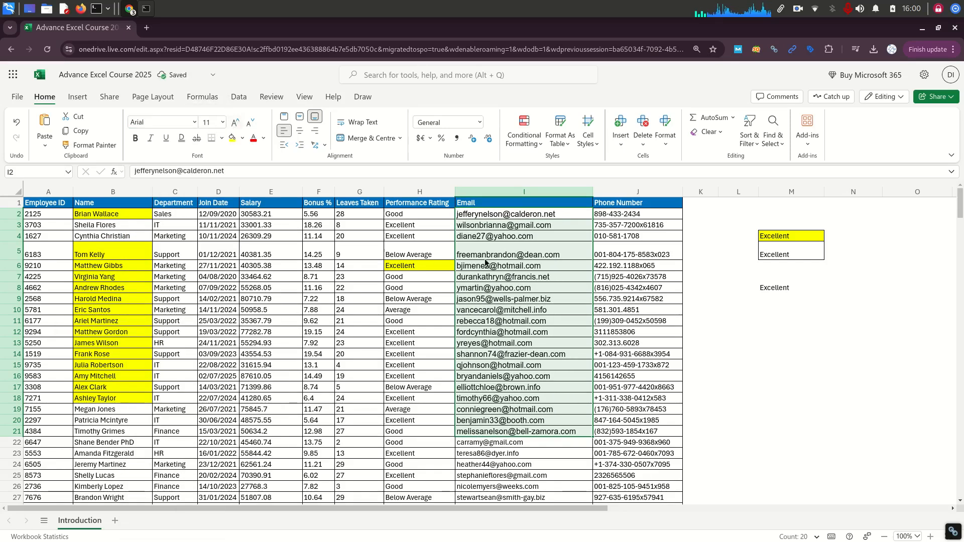
pyautogui.click(547, 300)
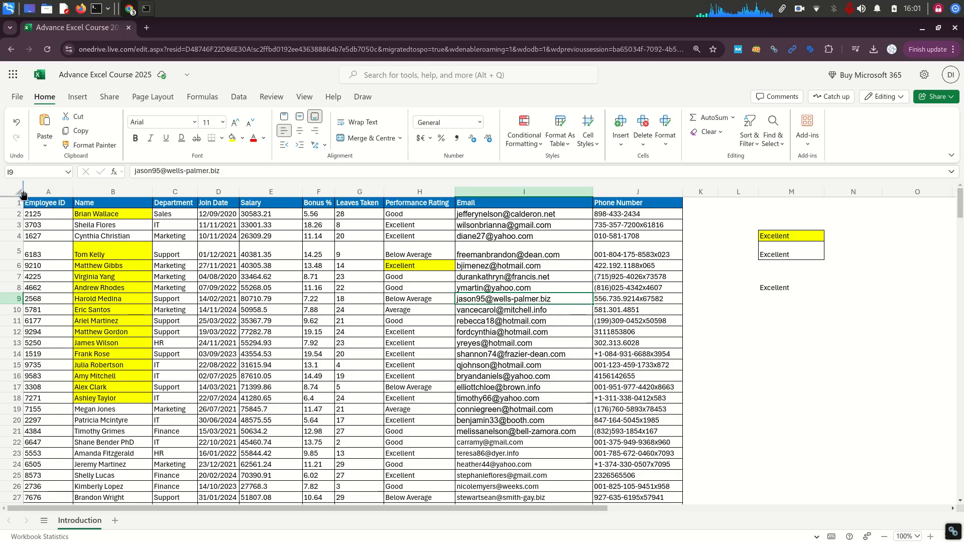
pyautogui.click(15, 193)
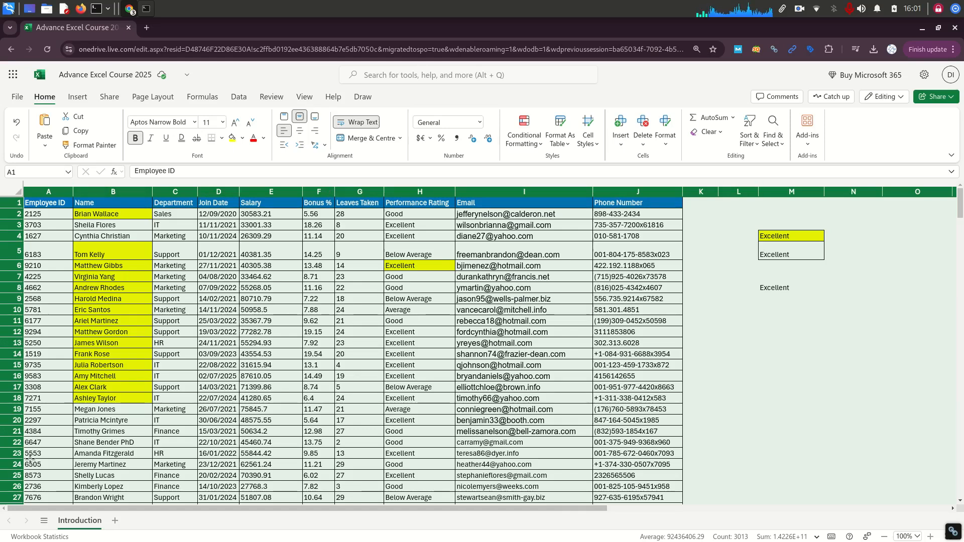
pyautogui.click(195, 122)
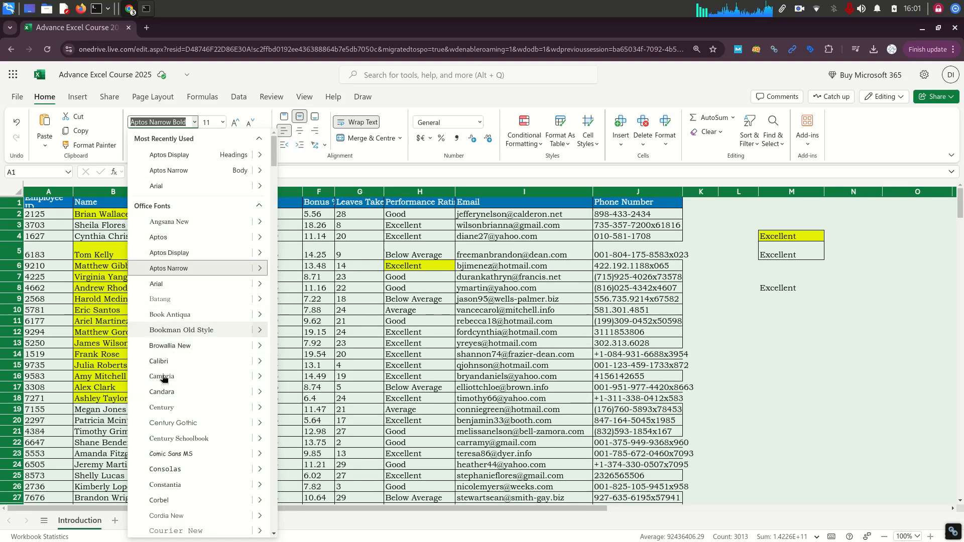
pyautogui.scroll(-3, 188, 407)
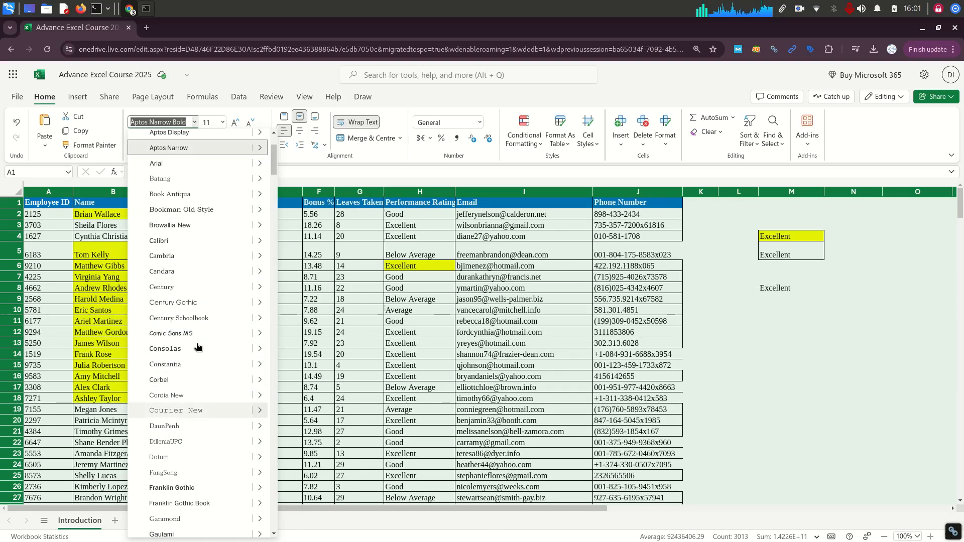
pyautogui.press('Escape')
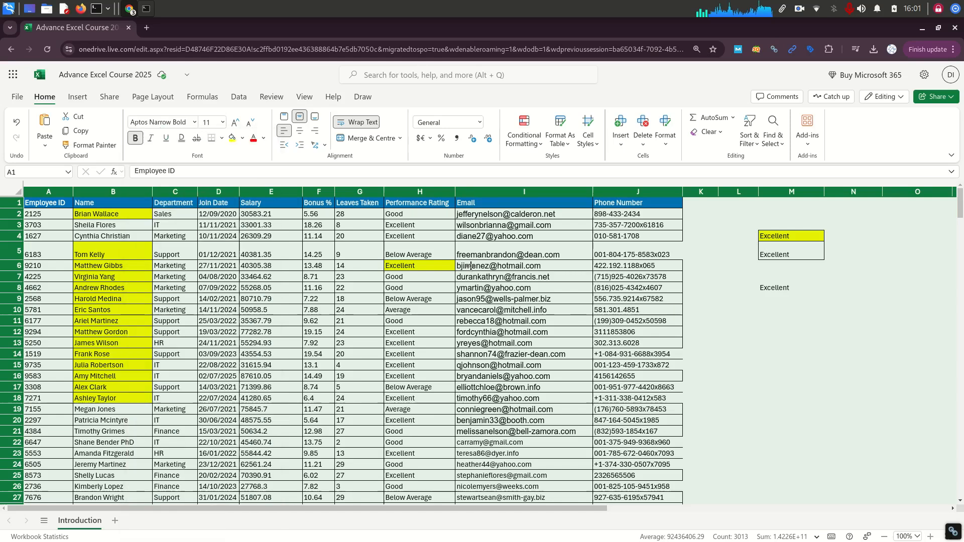
pyautogui.click(265, 315)
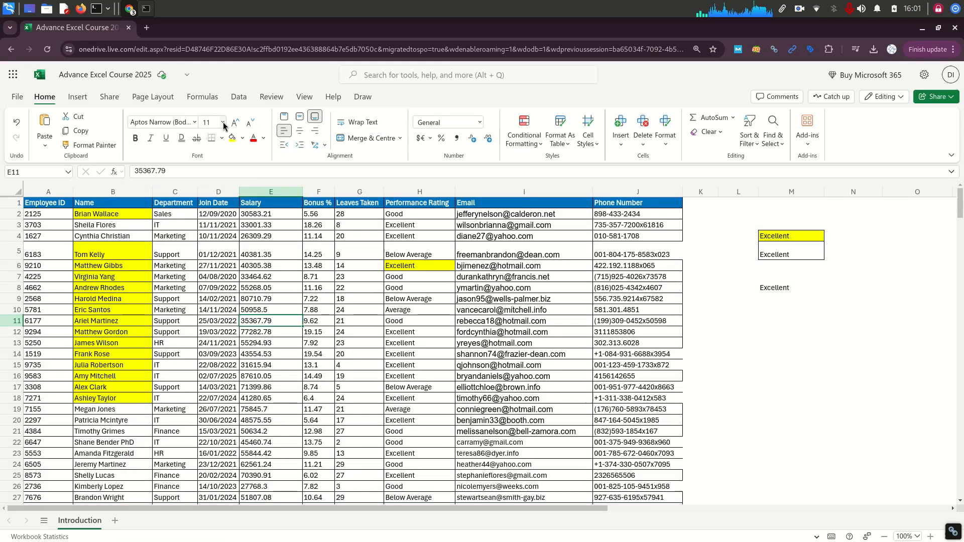
# Increase the font size of the Performance Rating in H5 to 18
pyautogui.click(560, 296)
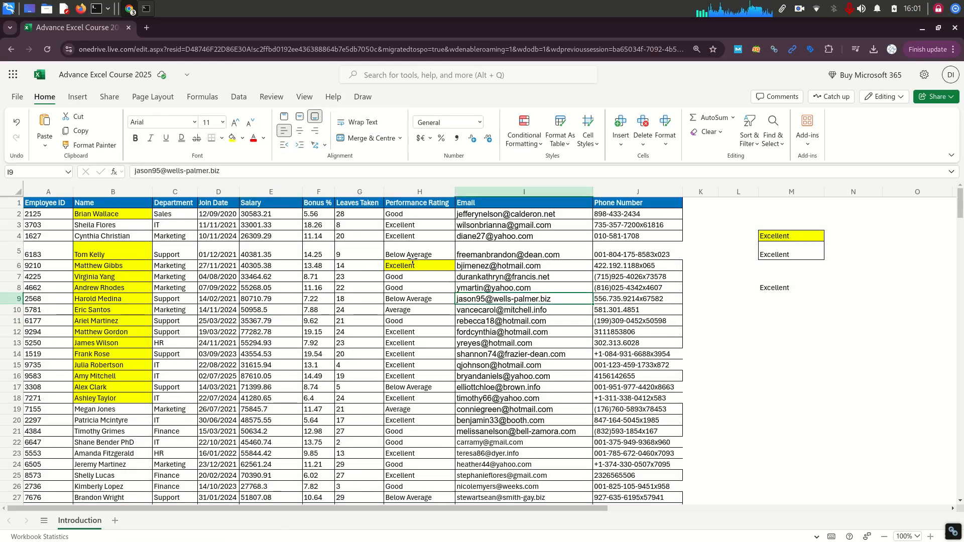
pyautogui.click(410, 255)
pyautogui.click(222, 126)
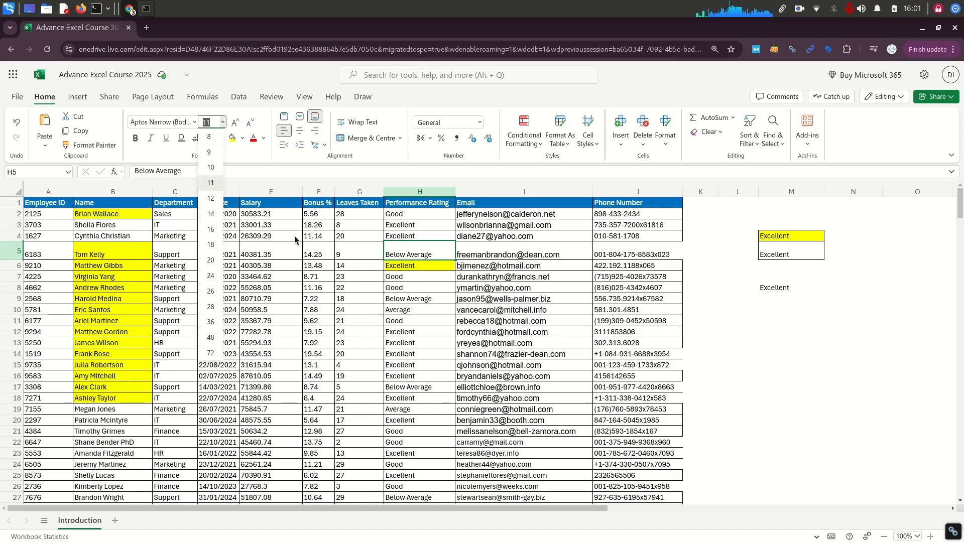
pyautogui.click(414, 257)
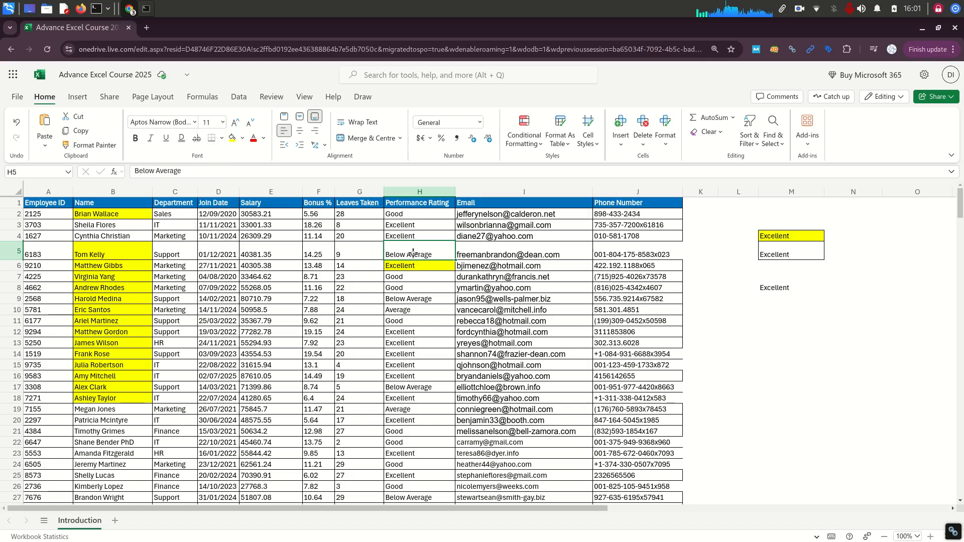
pyautogui.click(235, 125)
pyautogui.click(235, 126)
pyautogui.click(236, 126)
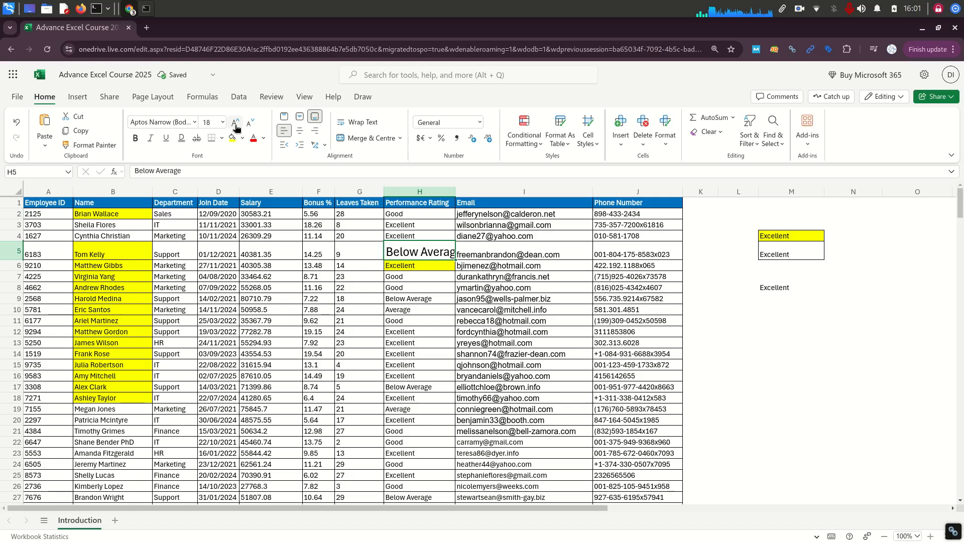
# Decrease the font size of the Performance Rating in H5 by three increments
pyautogui.click(252, 125)
pyautogui.click(252, 125)
pyautogui.click(252, 126)
pyautogui.click(523, 354)
# Toggle bold on and off for the salaries in E5:E18 and for the entire sheet, including the header row
pyautogui.moveTo(256, 251); pyautogui.dragTo(272, 398)
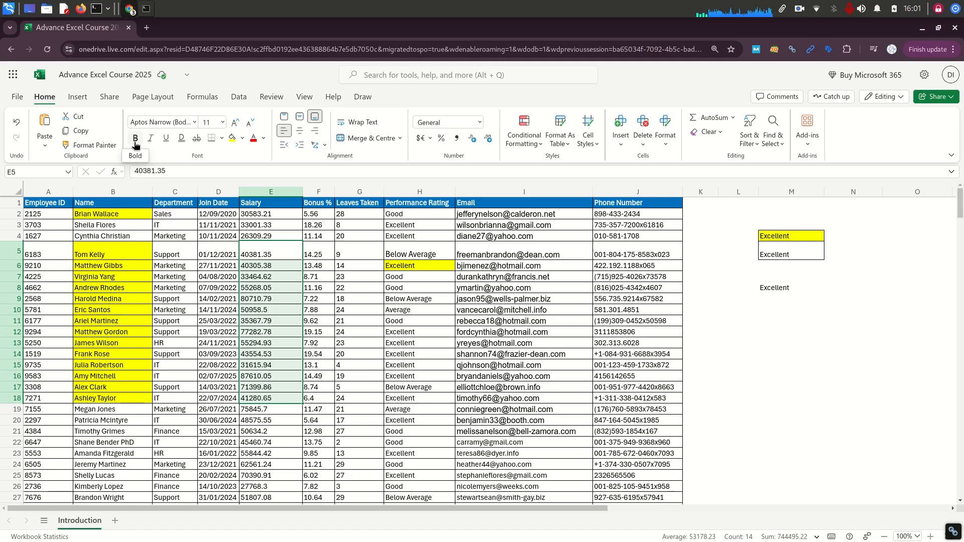
pyautogui.click(135, 142)
pyautogui.click(135, 143)
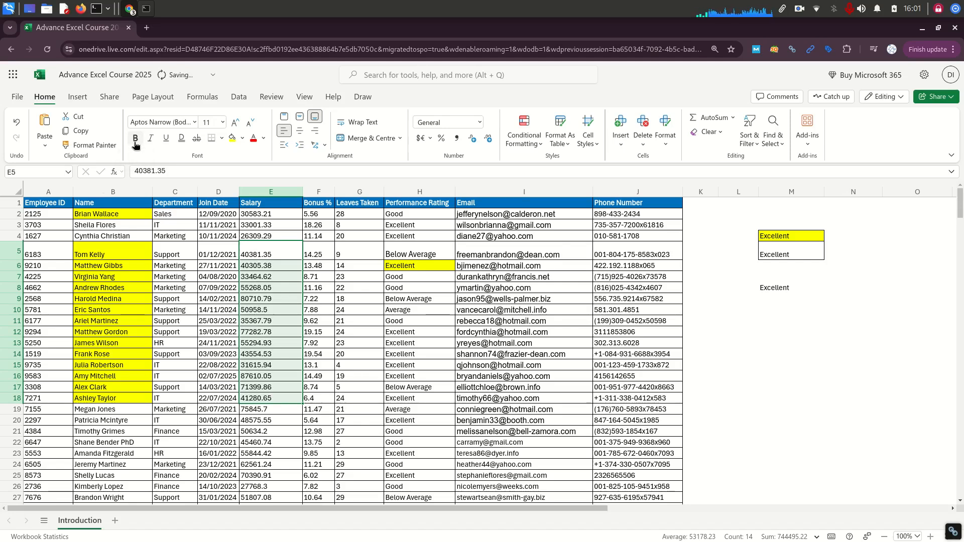
pyautogui.click(15, 188)
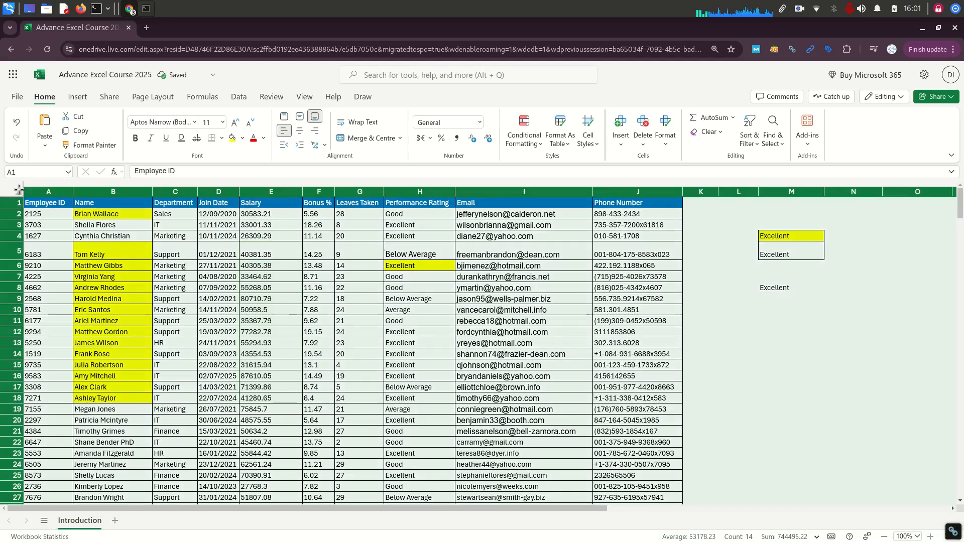
pyautogui.click(277, 296)
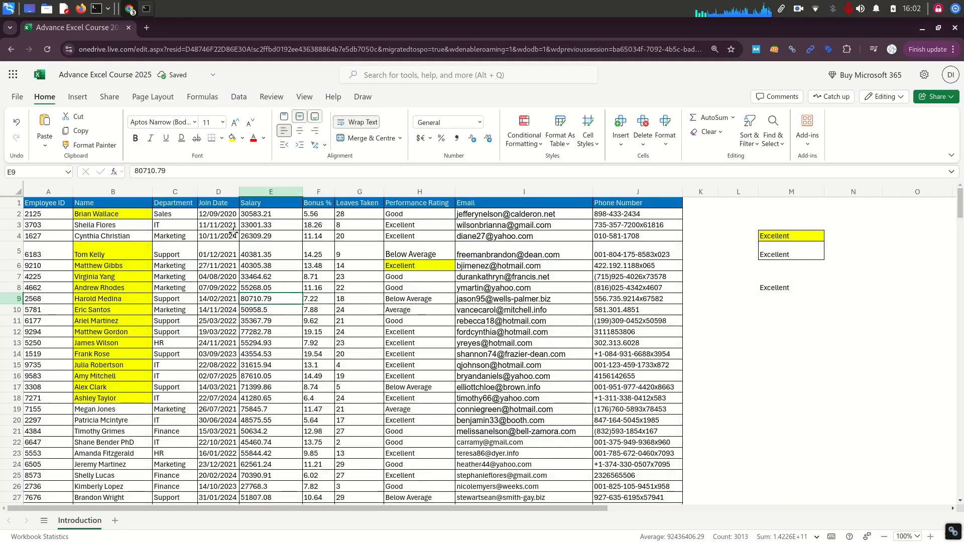
# Apply italic to the entire sheet and remove it again
pyautogui.moveTo(203, 236); pyautogui.dragTo(321, 405)
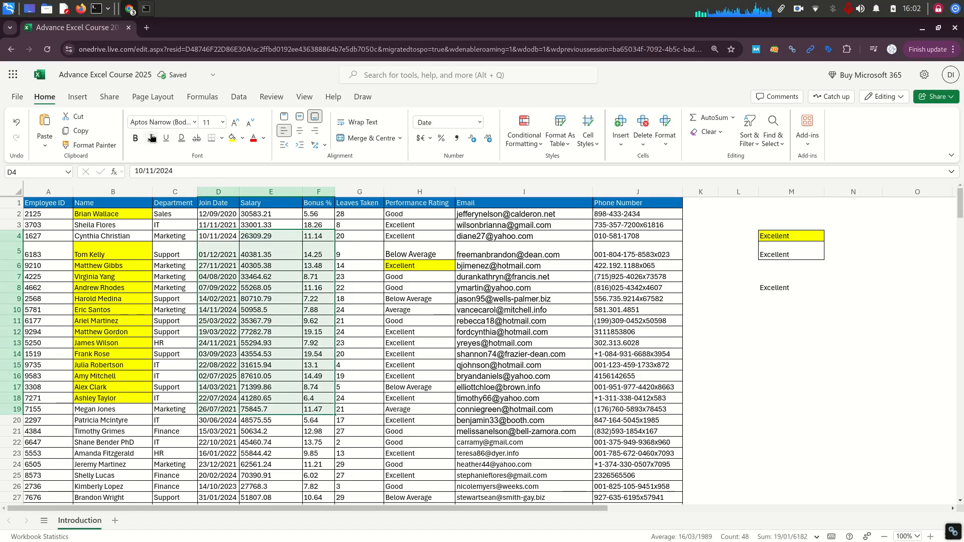
pyautogui.click(18, 193)
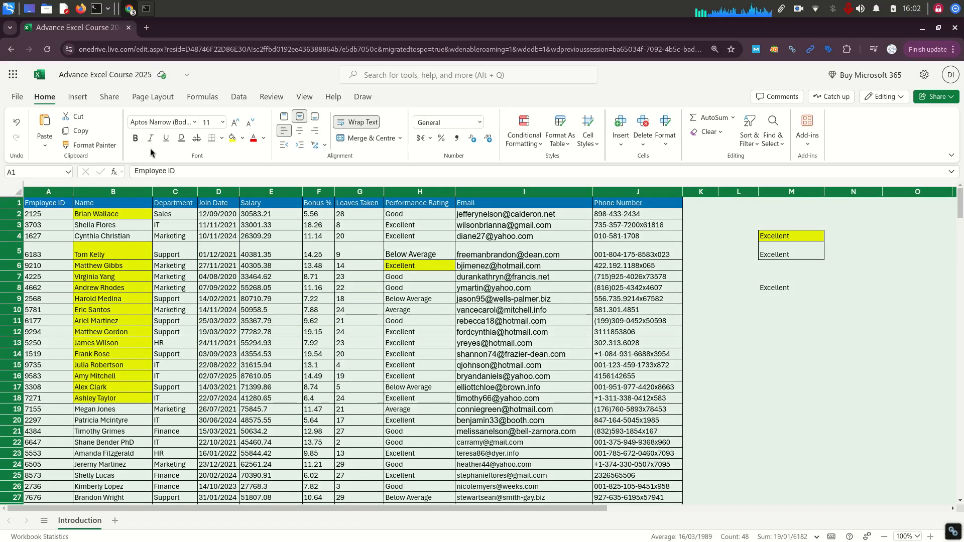
pyautogui.click(150, 139)
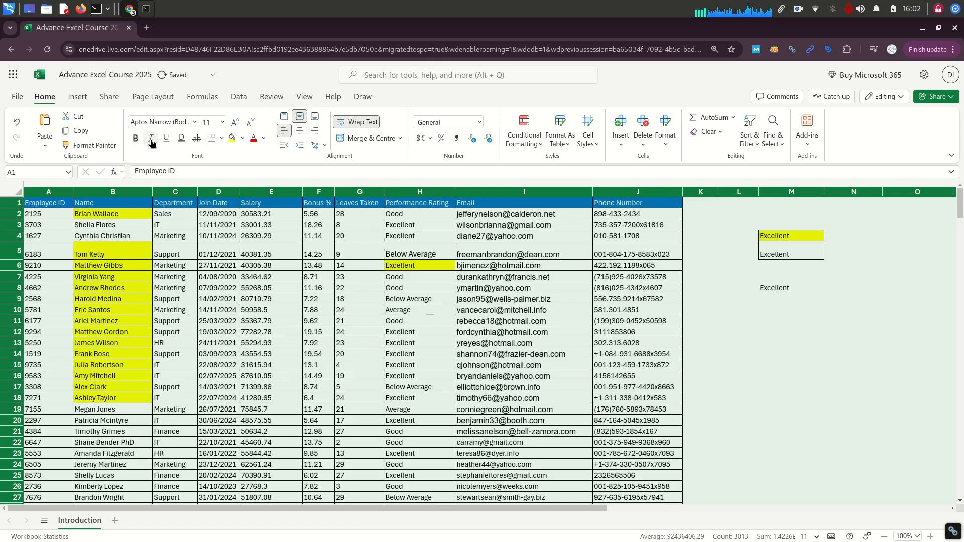
pyautogui.click(151, 139)
# Try underline and double underline on cells C3:E13 and remove both again
pyautogui.moveTo(171, 225); pyautogui.dragTo(262, 344)
pyautogui.click(167, 139)
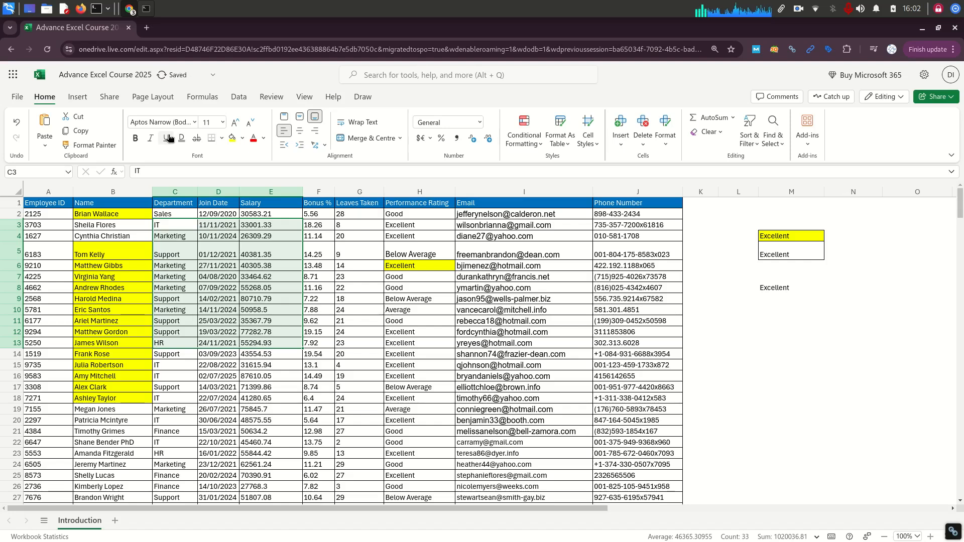
pyautogui.click(183, 141)
pyautogui.click(183, 141)
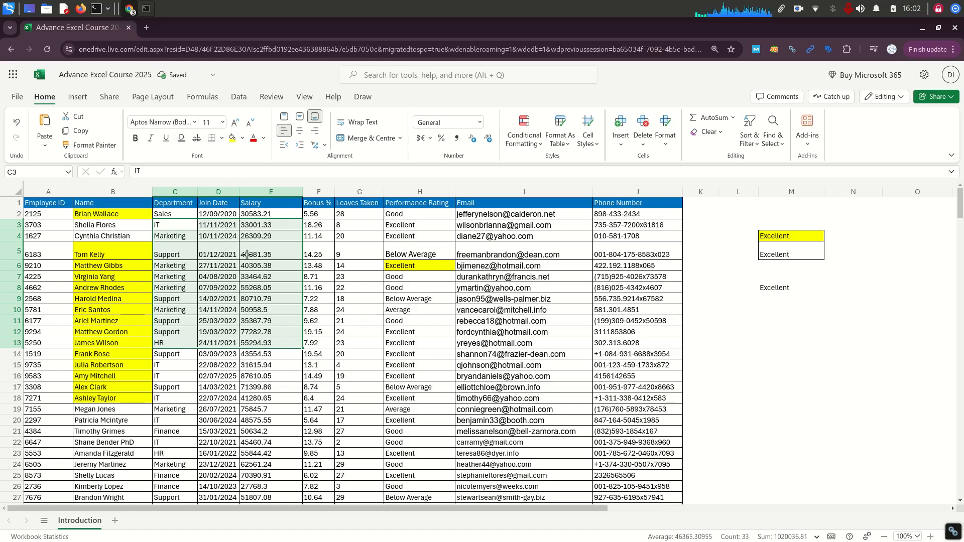
# Apply strikethrough to cells C3:E13 and to all of row 18
pyautogui.click(198, 139)
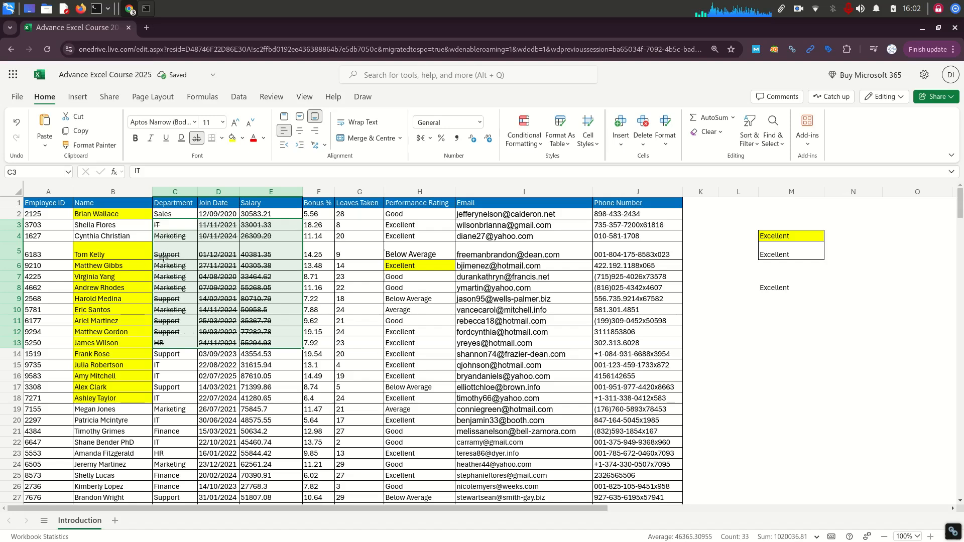
pyautogui.click(10, 397)
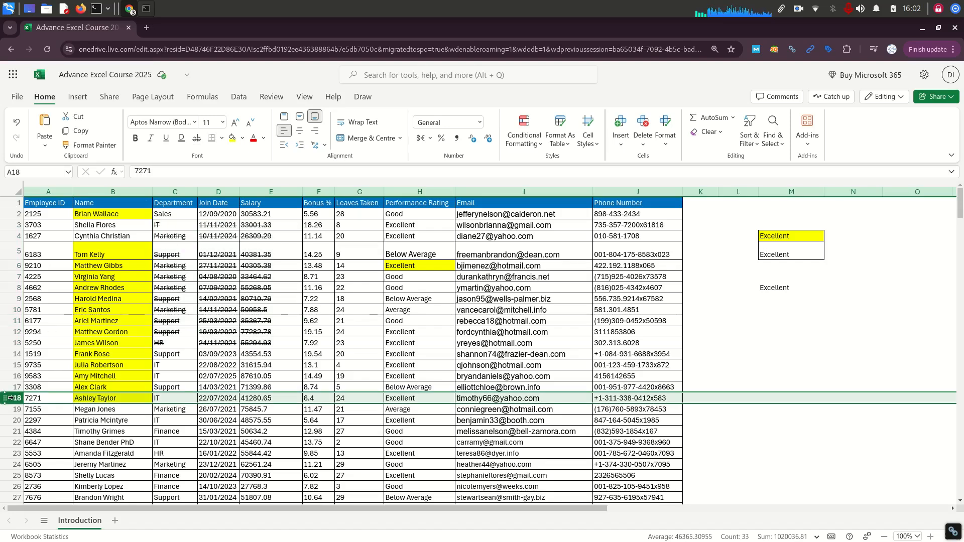
pyautogui.click(197, 141)
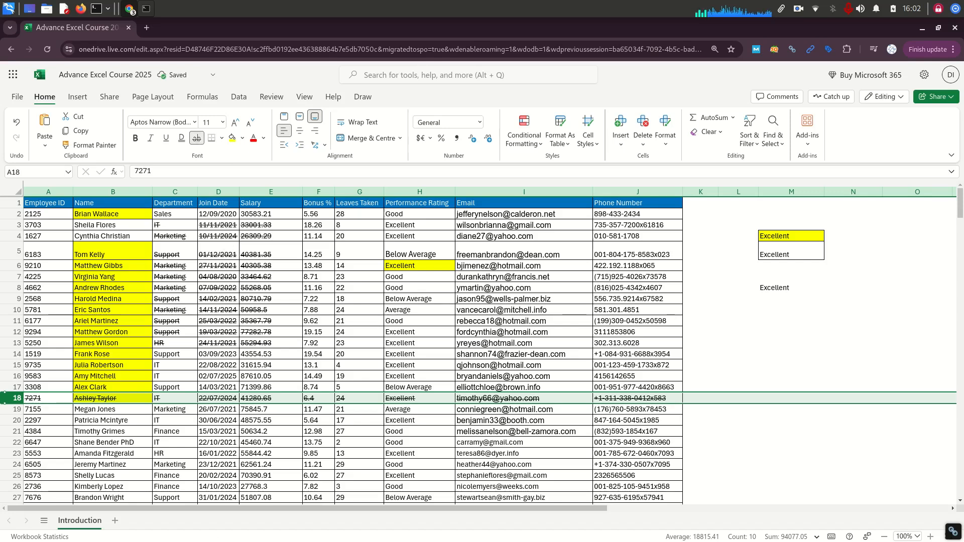
pyautogui.click(271, 431)
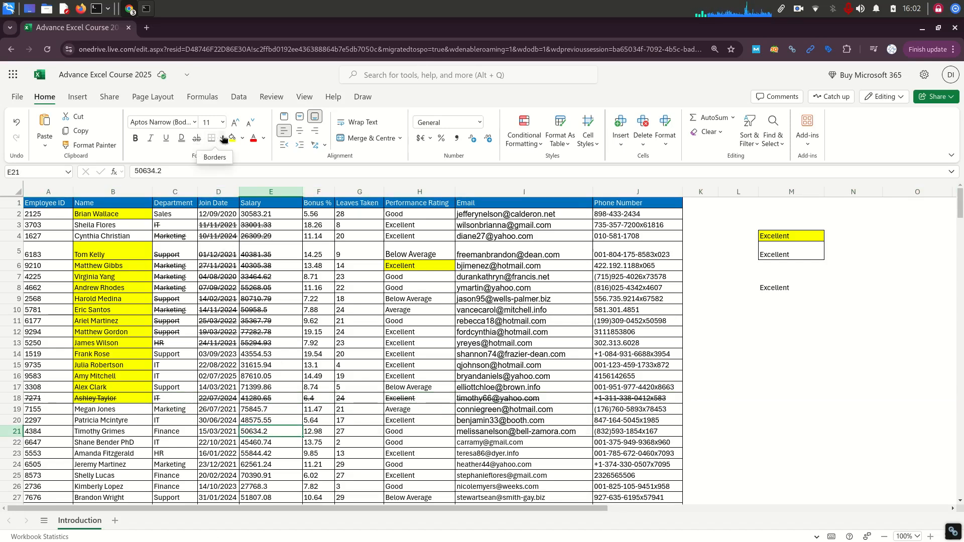
# Remove all borders from the whole employee data range in columns A to J
pyautogui.click(218, 321)
pyautogui.moveTo(41, 204); pyautogui.dragTo(632, 467)
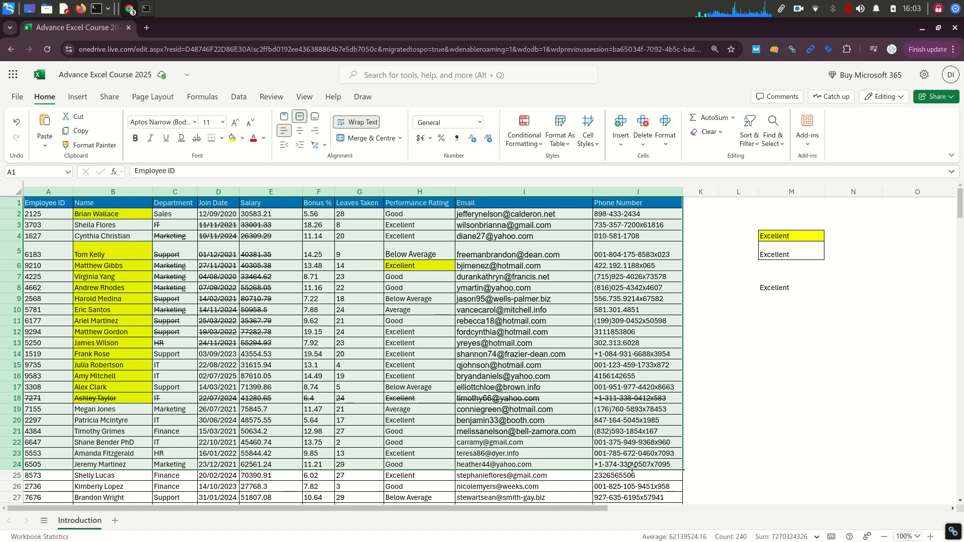
pyautogui.hotkey('ctrl', 'a')
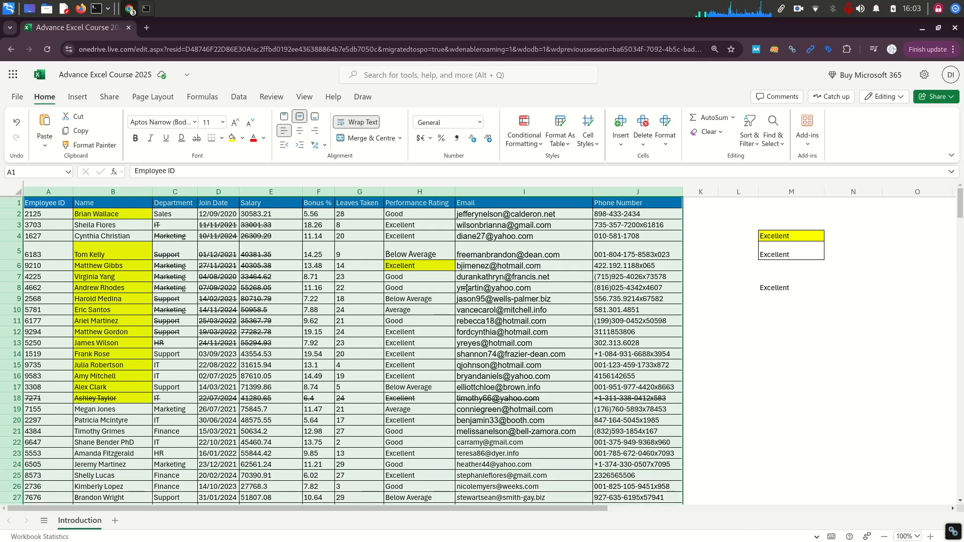
pyautogui.scroll(-10, 567, 425)
pyautogui.scroll(10, 566, 427)
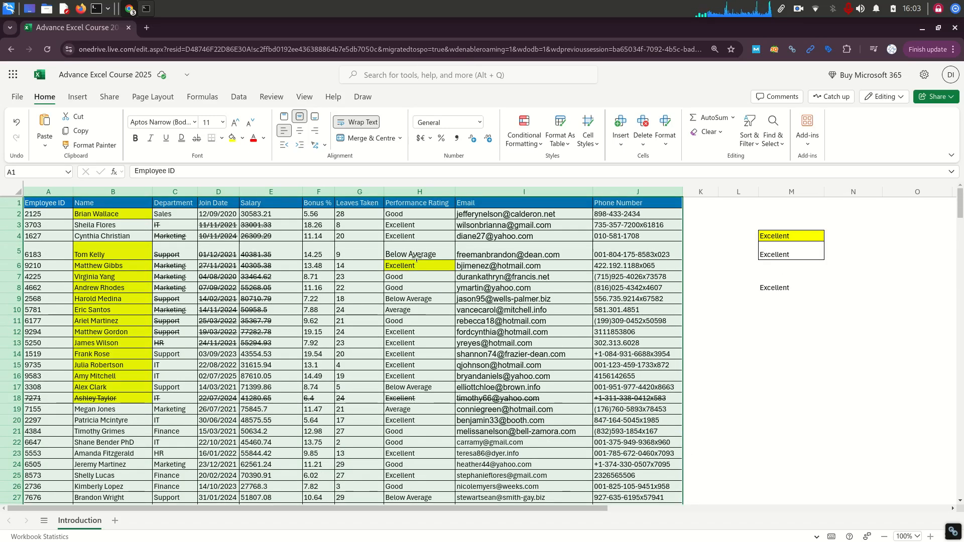
pyautogui.click(222, 140)
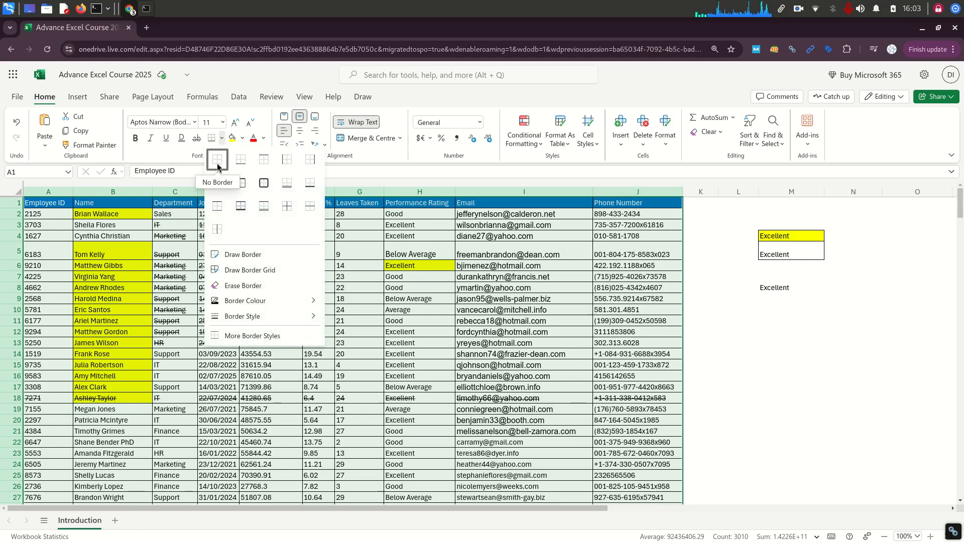
pyautogui.click(217, 161)
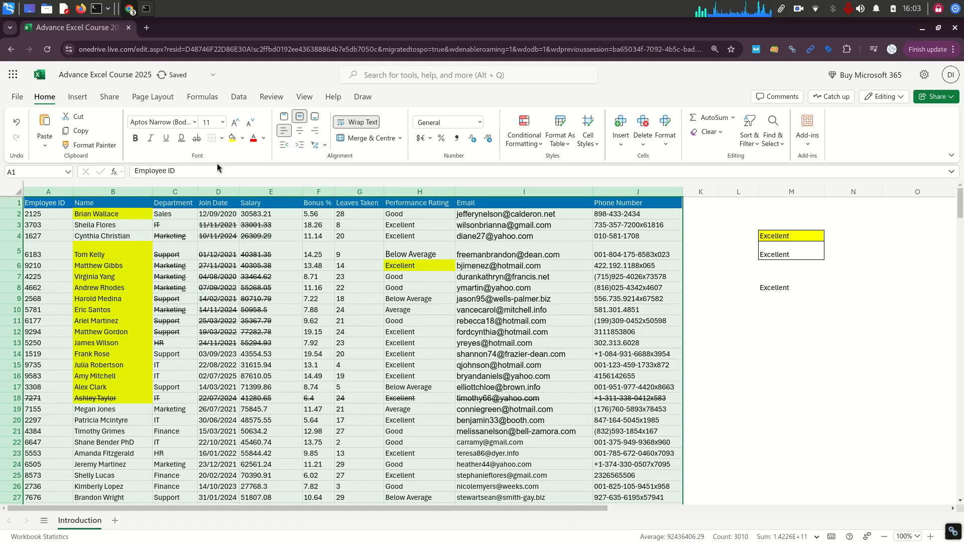
pyautogui.click(223, 139)
pyautogui.click(311, 196)
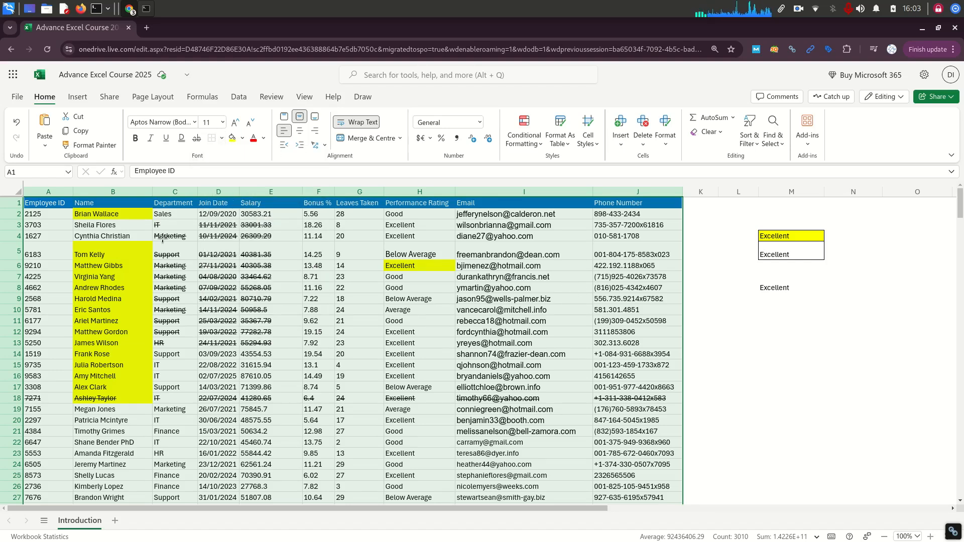
# Convert the whole employee data range starting at A1 into a table with a header row
pyautogui.click(55, 205)
pyautogui.hotkey('ctrl', 'a')
# Draw an orange border around cells F4:G5
pyautogui.click(221, 138)
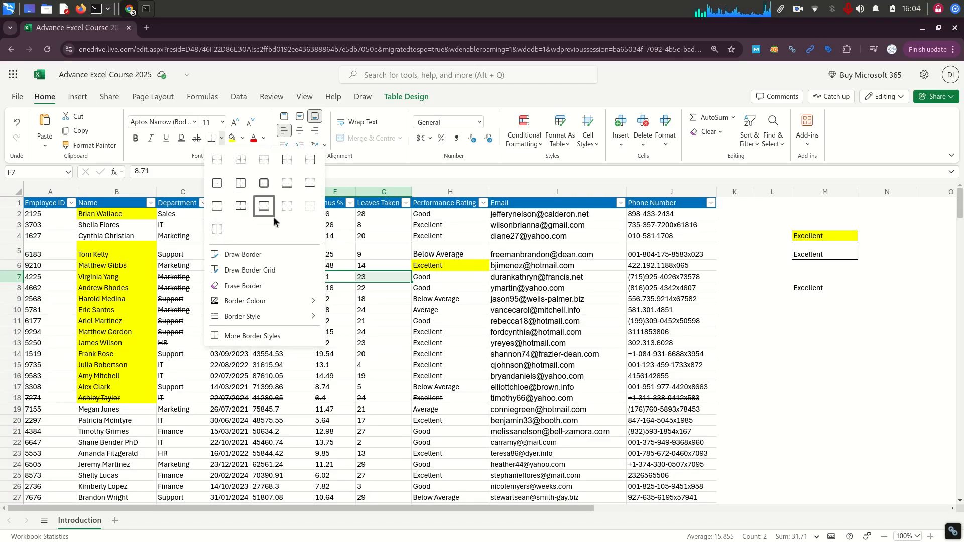
pyautogui.moveTo(312, 301)
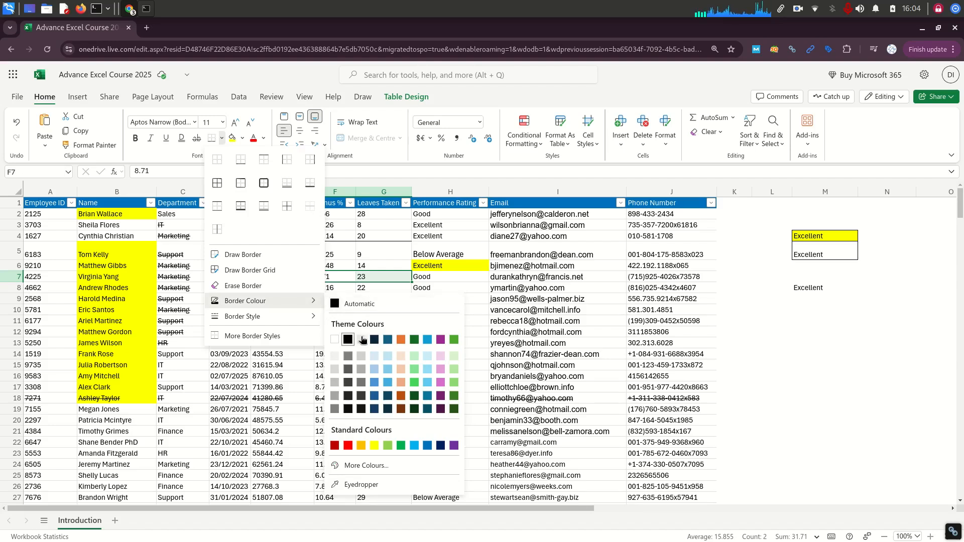
pyautogui.click(388, 340)
pyautogui.moveTo(352, 245); pyautogui.dragTo(396, 234)
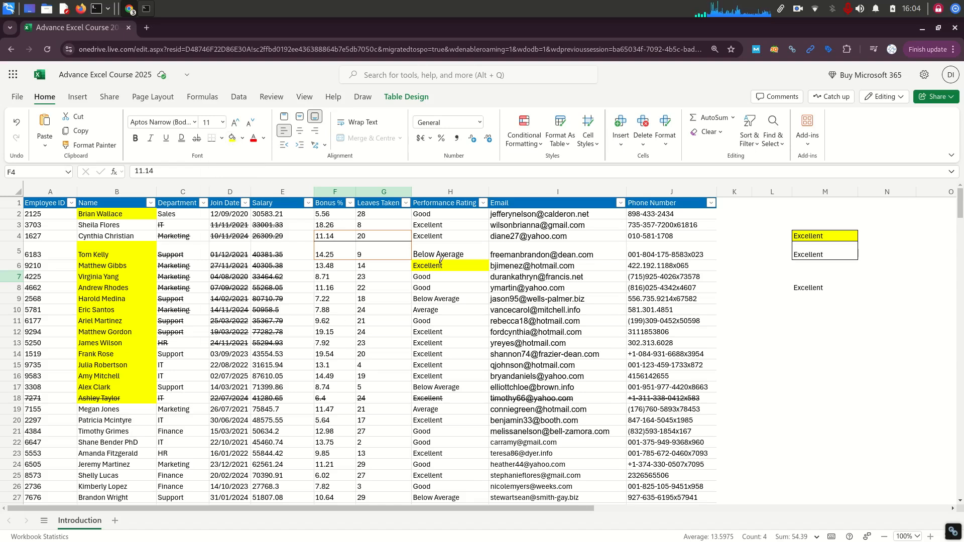
pyautogui.press('Escape')
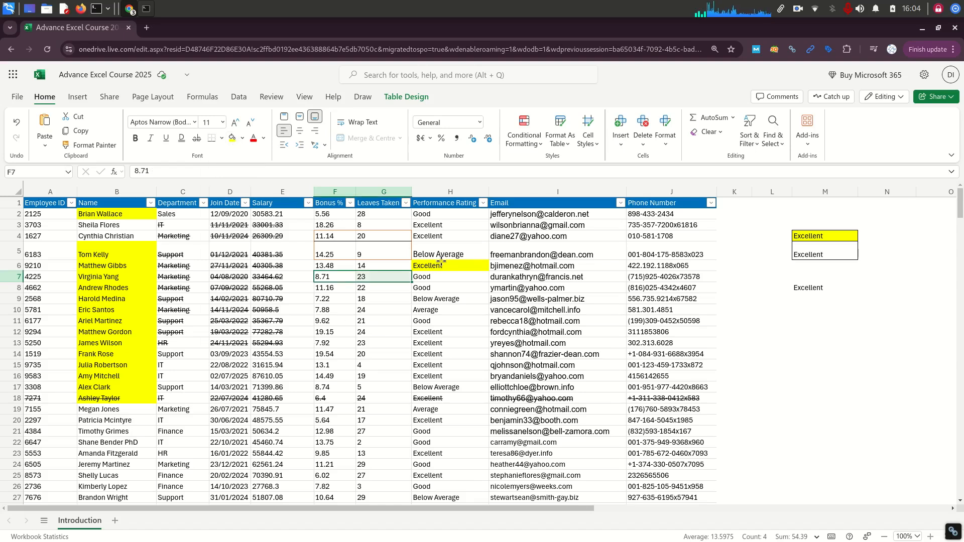
# Change the fill colour of the Performance Rating in H6 to light blue
pyautogui.click(448, 287)
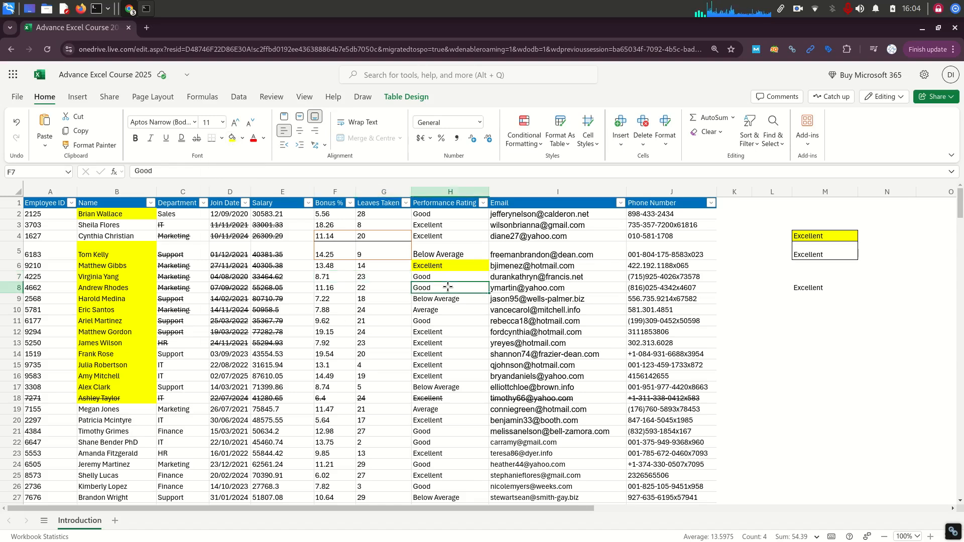
pyautogui.click(243, 139)
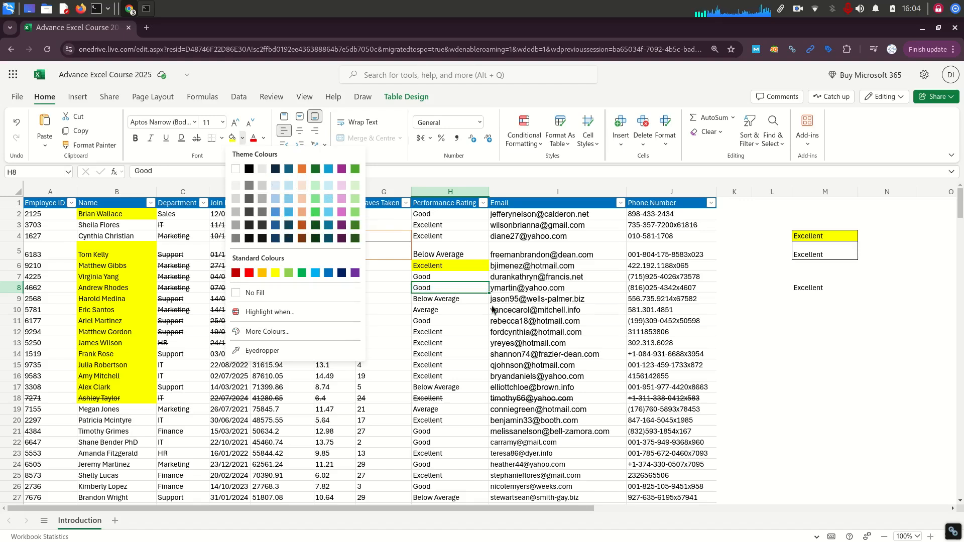
pyautogui.click(460, 285)
pyautogui.click(453, 269)
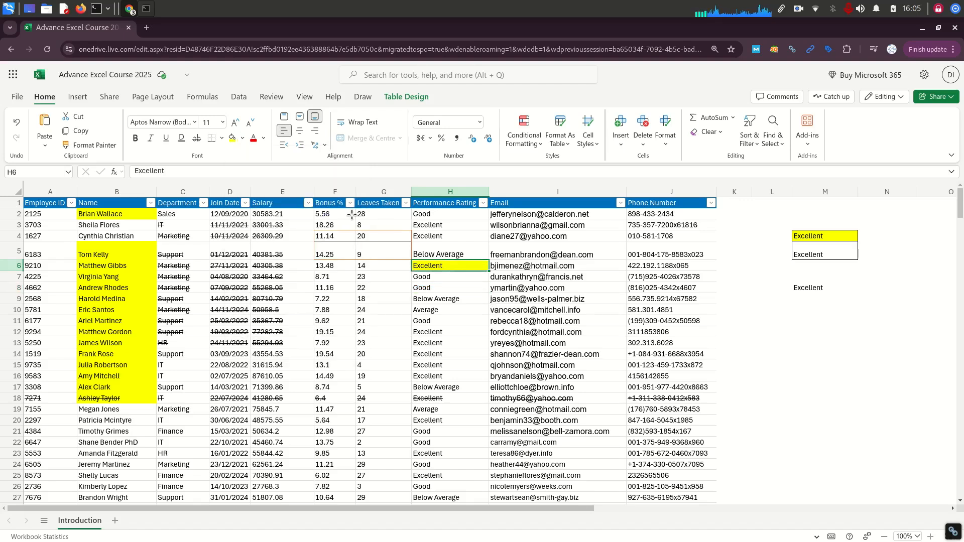
pyautogui.click(236, 144)
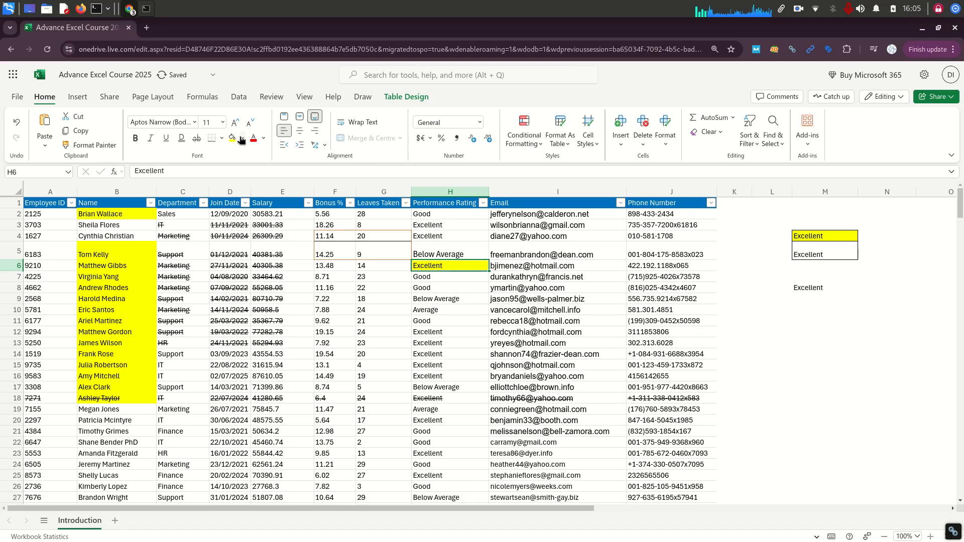
pyautogui.click(243, 139)
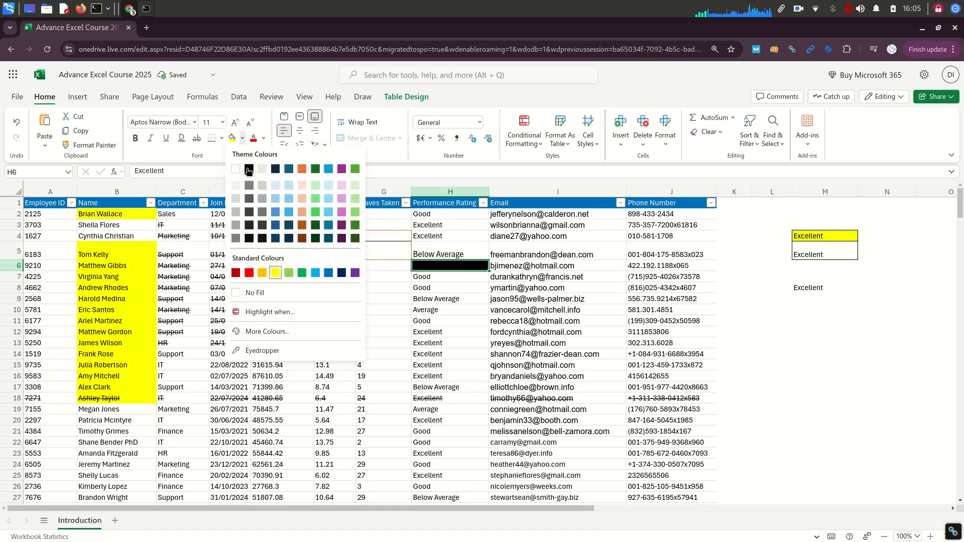
pyautogui.click(290, 183)
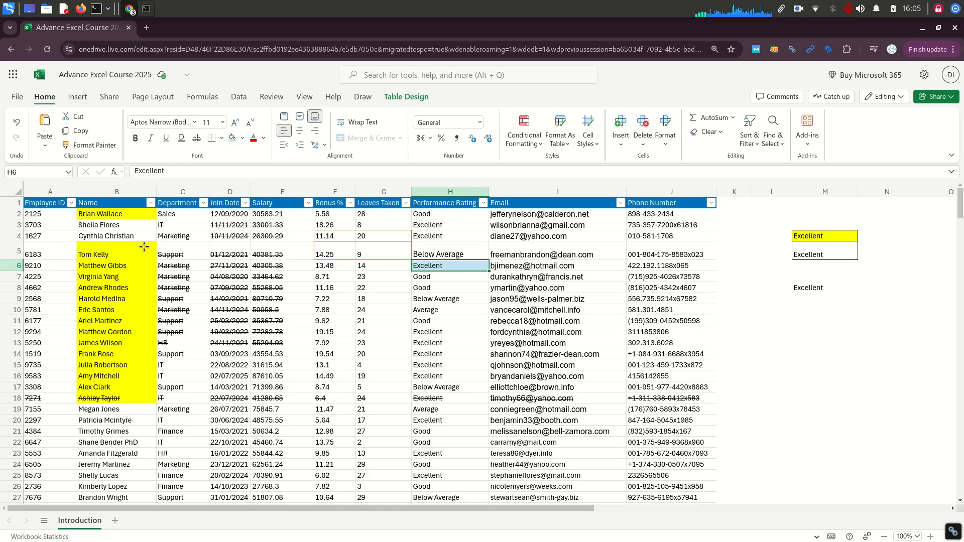
# Fill the name cells B5:B19 with the same light blue
pyautogui.moveTo(142, 247); pyautogui.dragTo(141, 410)
pyautogui.click(230, 140)
pyautogui.click(286, 407)
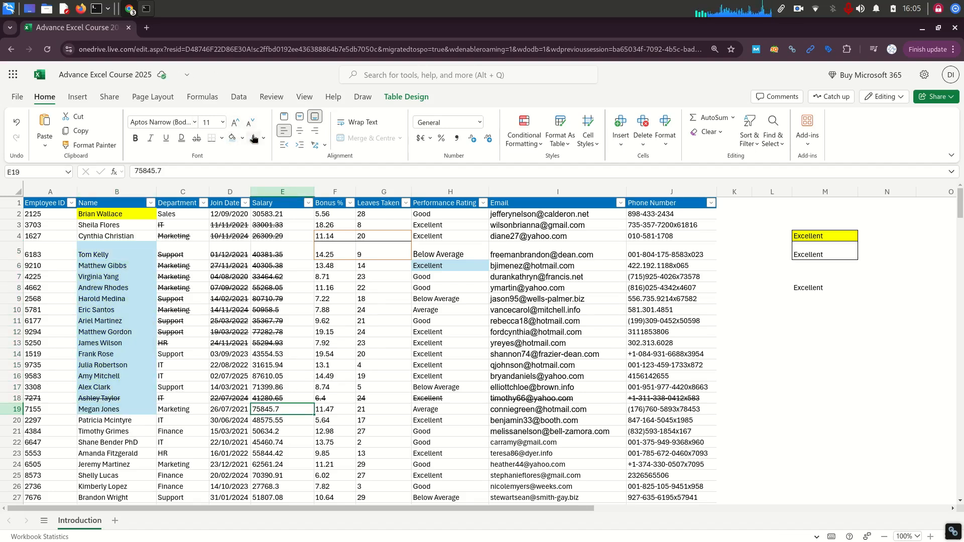
pyautogui.click(432, 321)
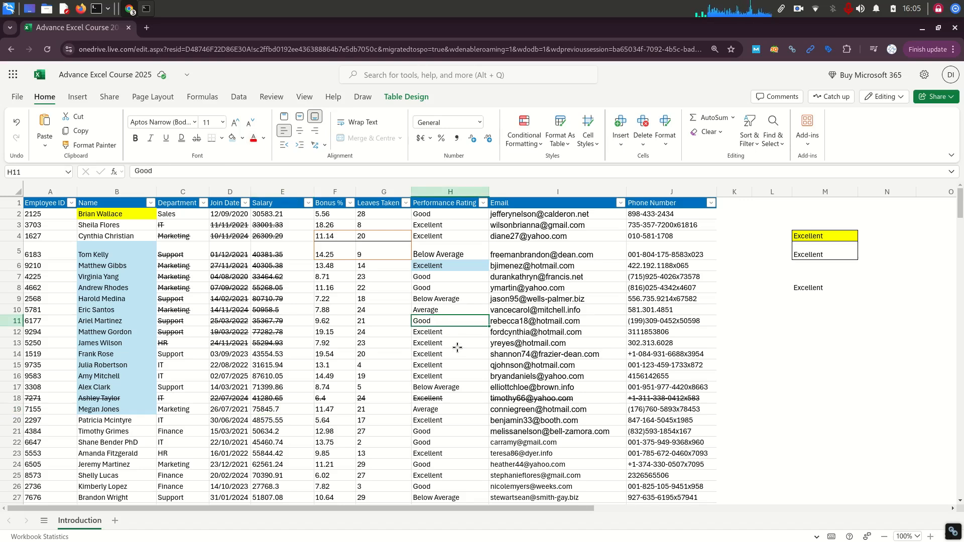
# Preview green font colours on the Performance Rating in H11 without applying one
pyautogui.click(263, 139)
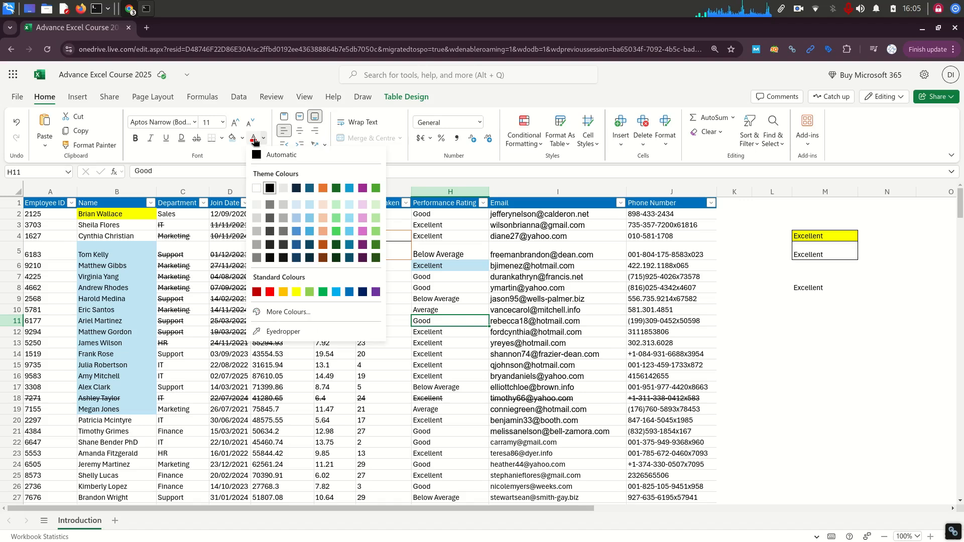
pyautogui.click(252, 144)
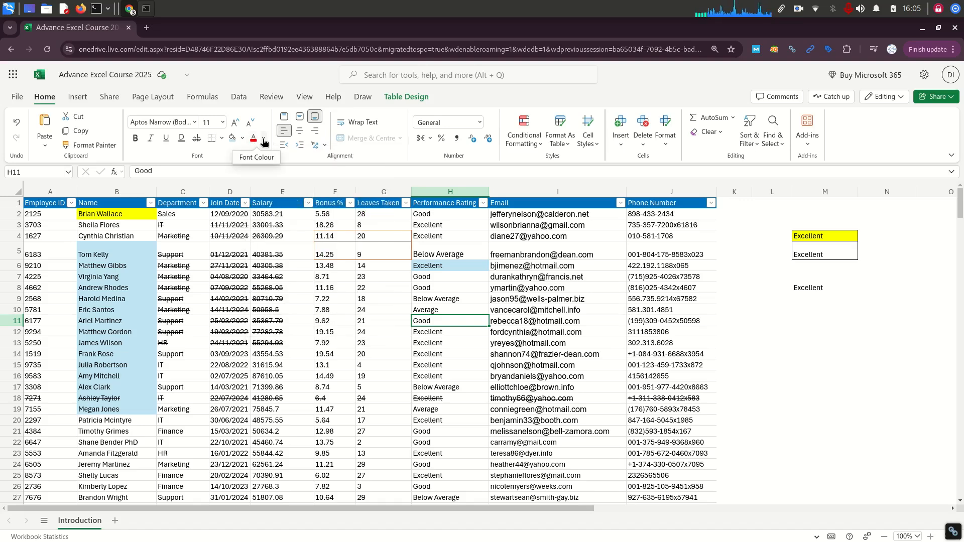
pyautogui.click(264, 141)
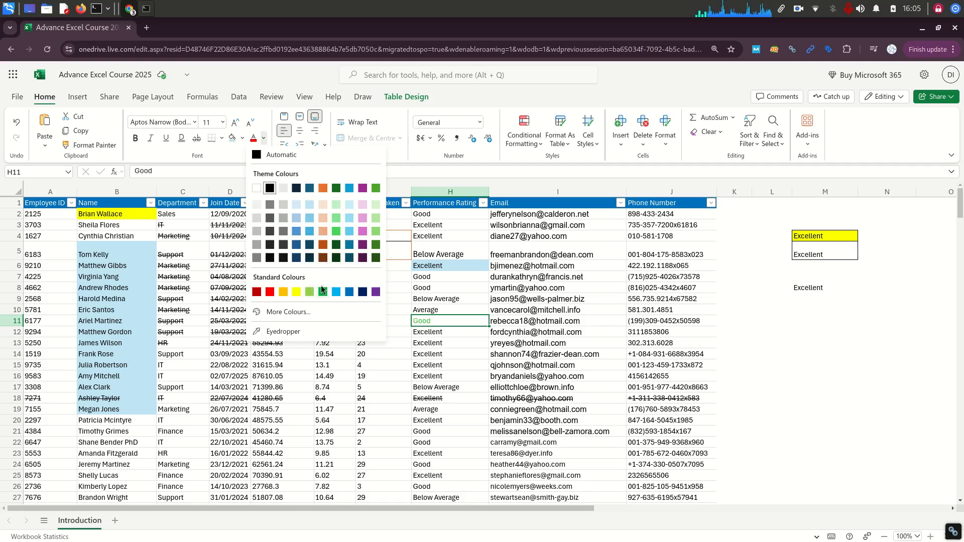
pyautogui.click(397, 321)
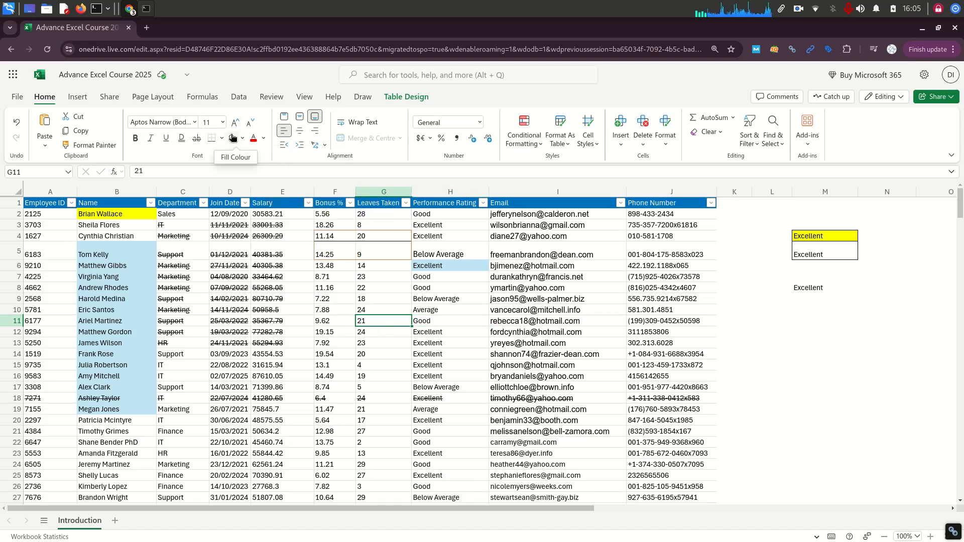
pyautogui.click(334, 340)
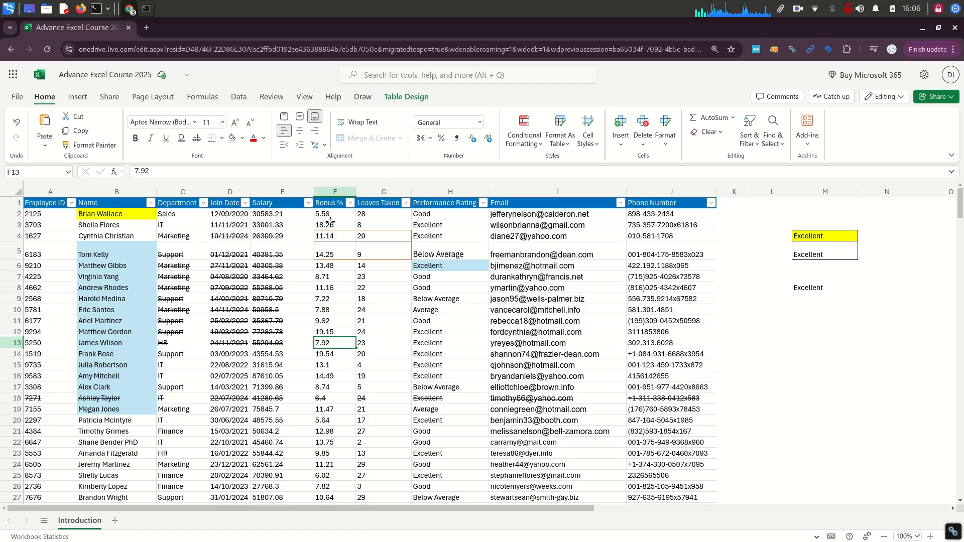
# Centre the contents of the Bonus % and Leaves Taken columns horizontally
pyautogui.moveTo(334, 192); pyautogui.dragTo(368, 186)
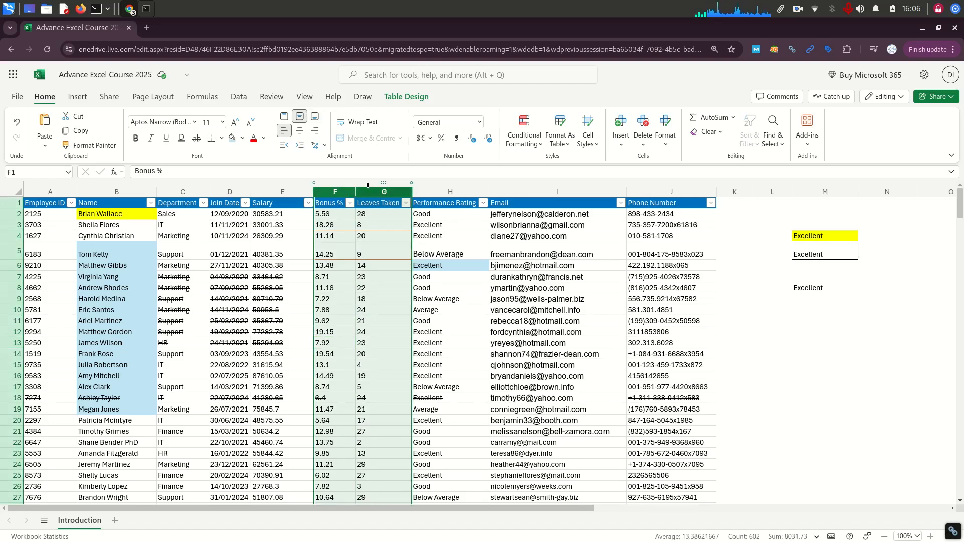
pyautogui.click(316, 134)
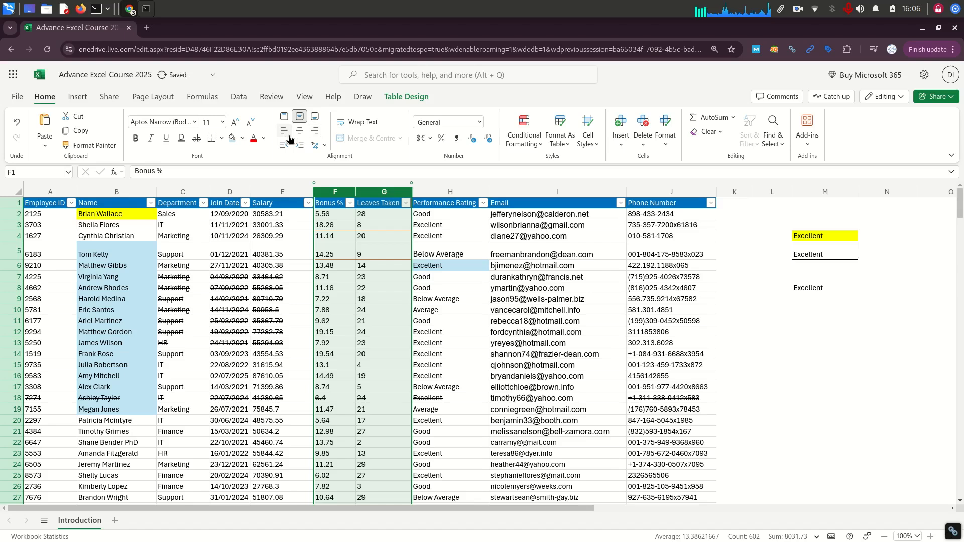
pyautogui.click(299, 134)
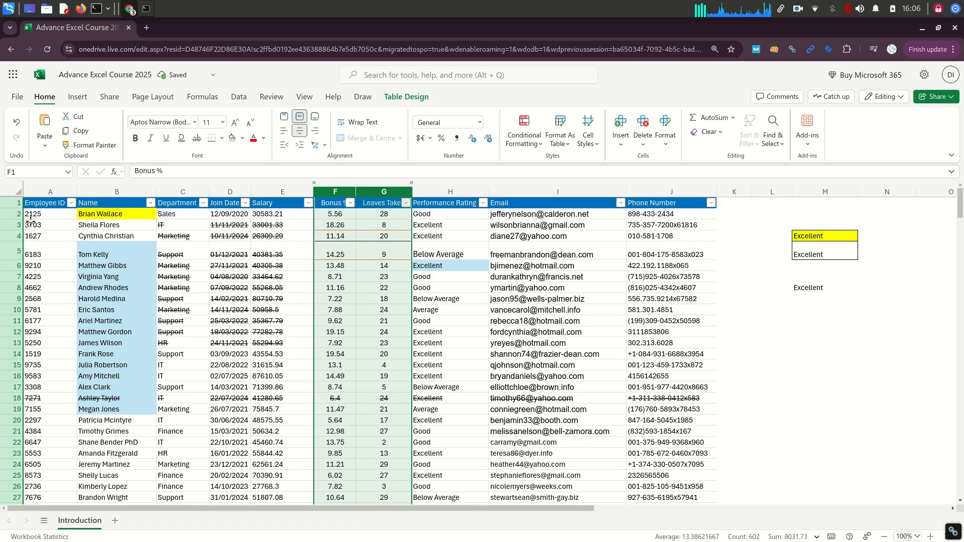
# Enlarge the height of rows 2 to 9 and try top, middle and bottom vertical alignment on F2:G9
pyautogui.moveTo(16, 214); pyautogui.dragTo(17, 299)
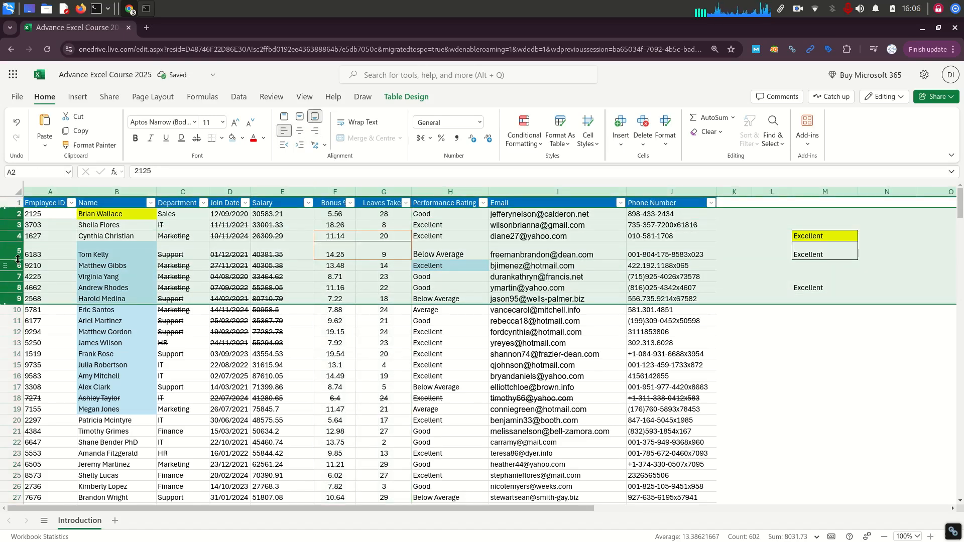
pyautogui.moveTo(18, 260); pyautogui.dragTo(18, 275)
pyautogui.moveTo(346, 231); pyautogui.dragTo(382, 462)
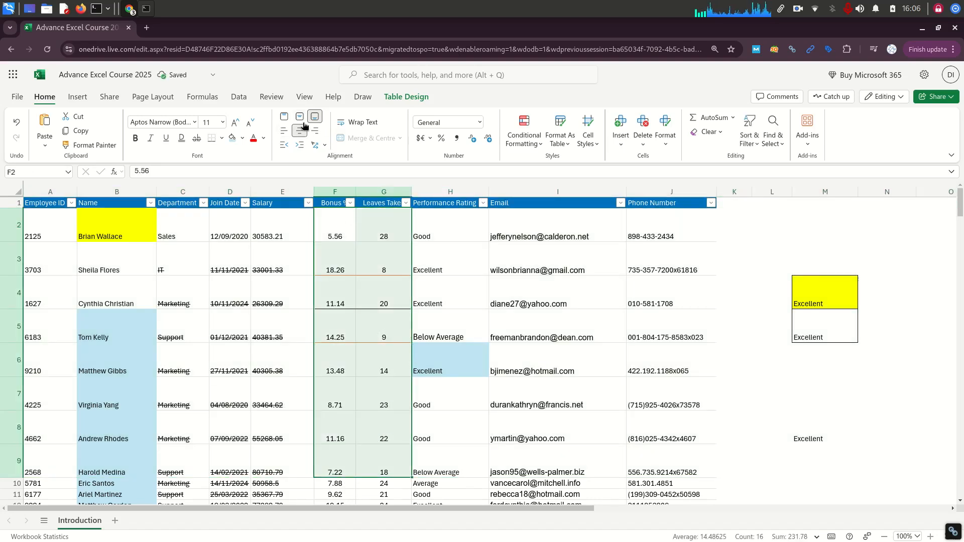
pyautogui.click(284, 118)
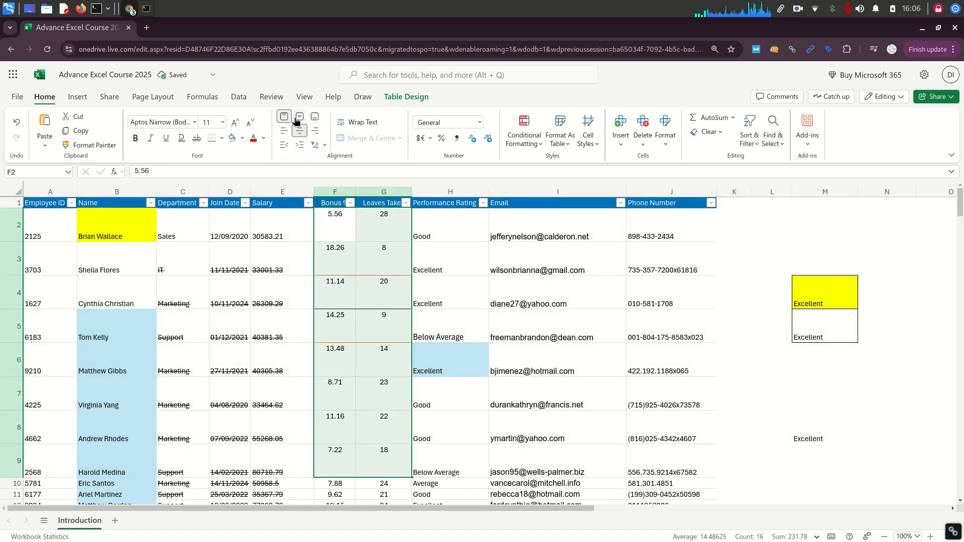
pyautogui.click(300, 119)
pyautogui.click(315, 118)
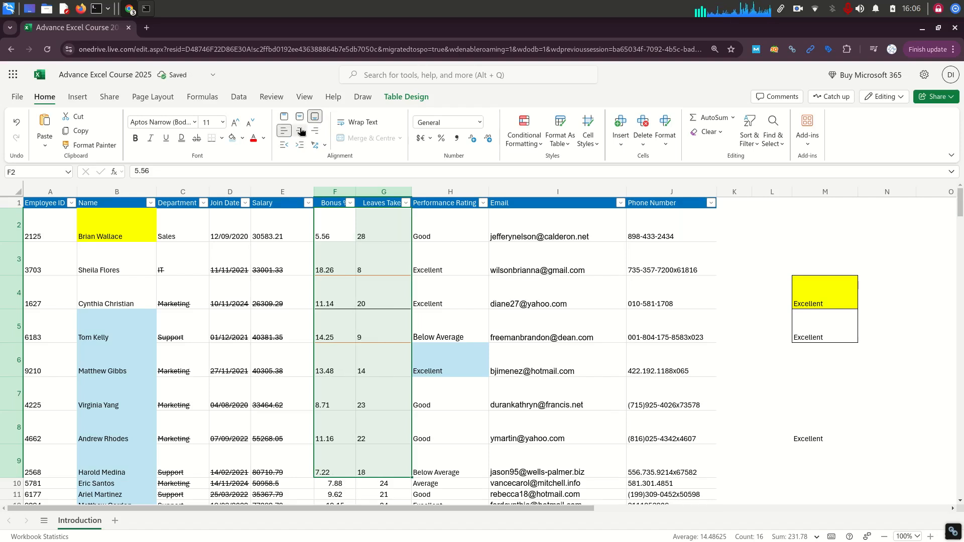
# Try right and centre alignment on cells F2:G9 and finish with left alignment
pyautogui.click(314, 130)
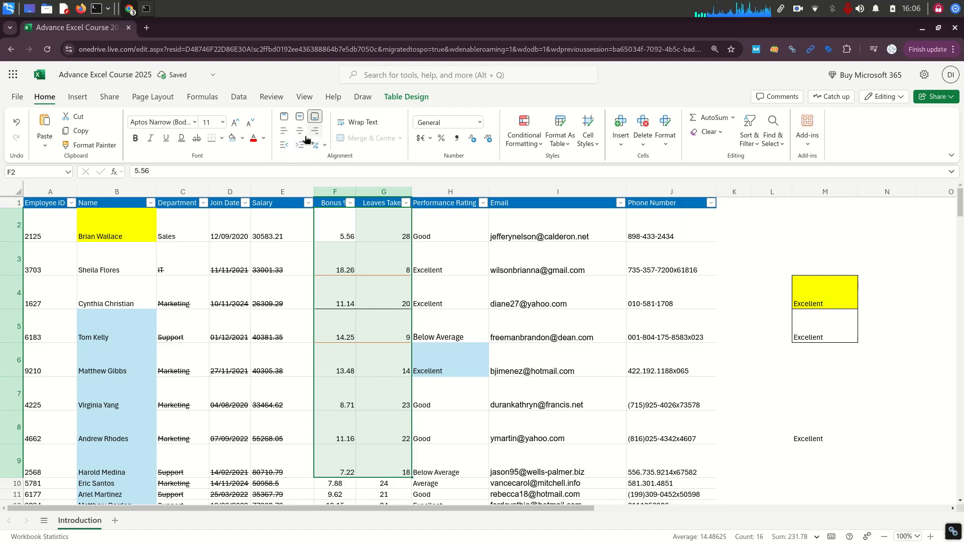
pyautogui.click(302, 132)
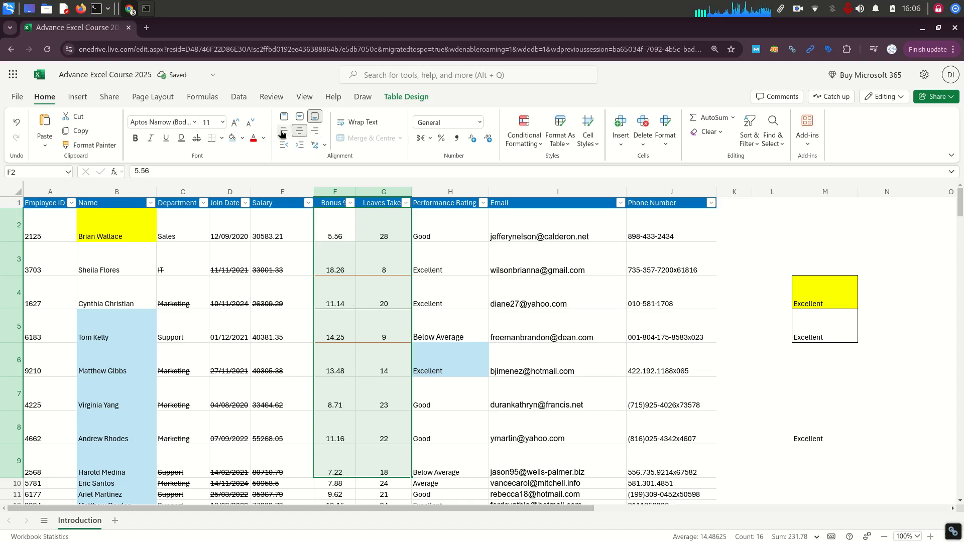
pyautogui.click(282, 132)
# Increase the indent of the Bonus % and Leaves Taken columns four times and decrease it four times
pyautogui.moveTo(335, 191); pyautogui.dragTo(384, 192)
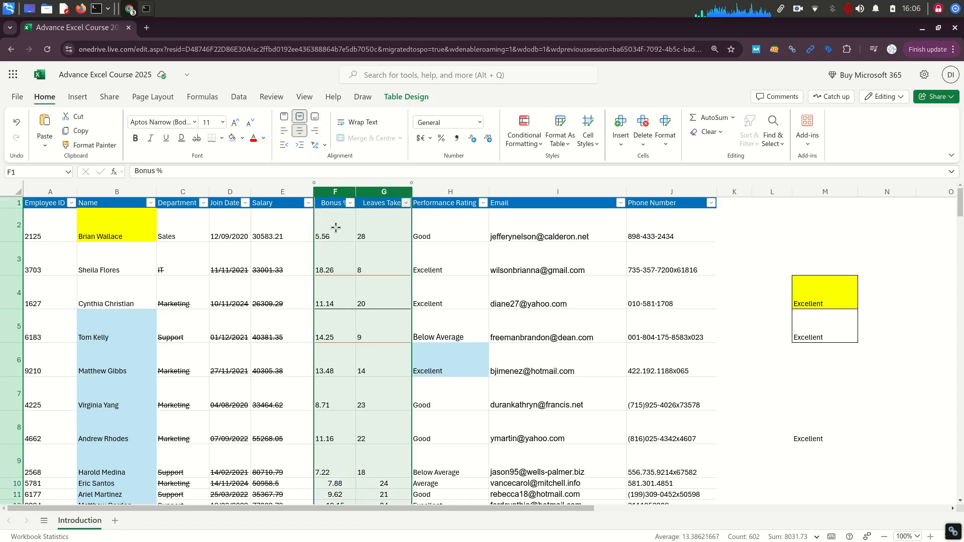
pyautogui.click(296, 148)
pyautogui.click(297, 148)
pyautogui.click(296, 149)
pyautogui.click(295, 148)
pyautogui.click(284, 145)
pyautogui.click(285, 145)
pyautogui.click(284, 146)
pyautogui.click(285, 145)
# Try the Diagonal Up (45 deg) text orientation on the Bonus % and Leaves Taken columns and undo it
pyautogui.click(326, 147)
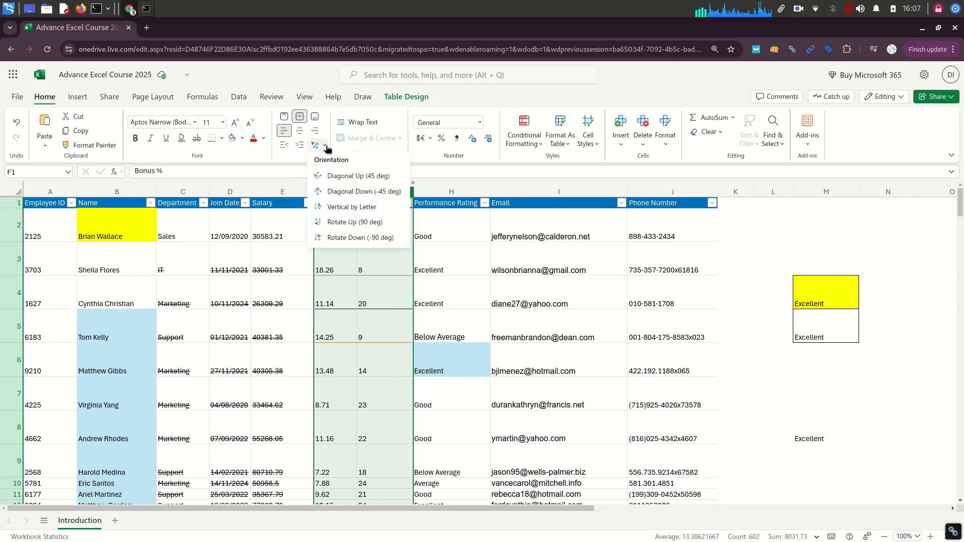
pyautogui.click(351, 176)
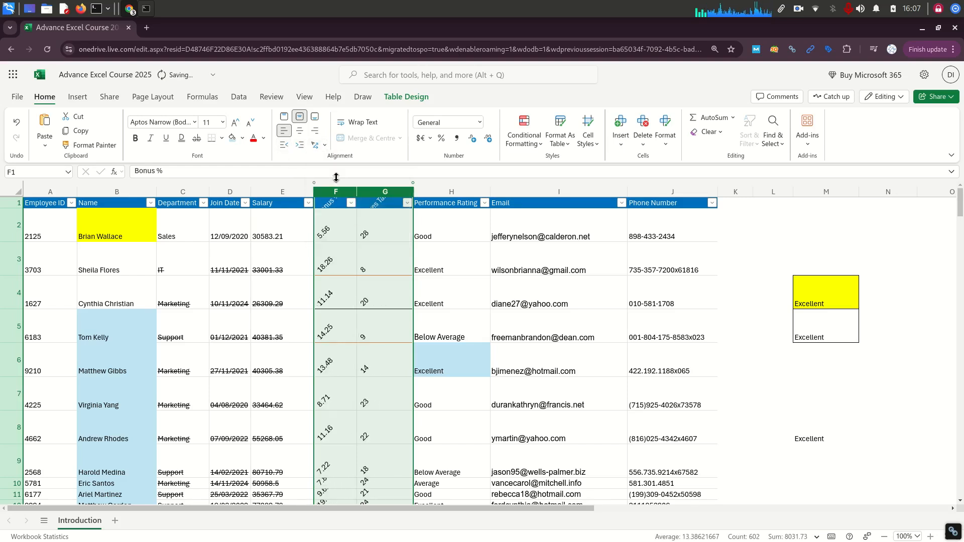
pyautogui.click(325, 146)
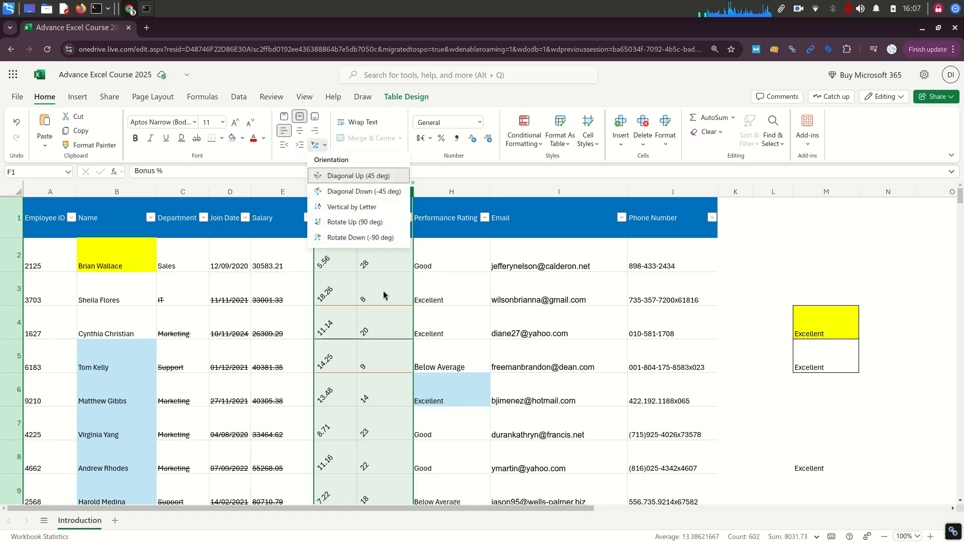
pyautogui.press('Escape')
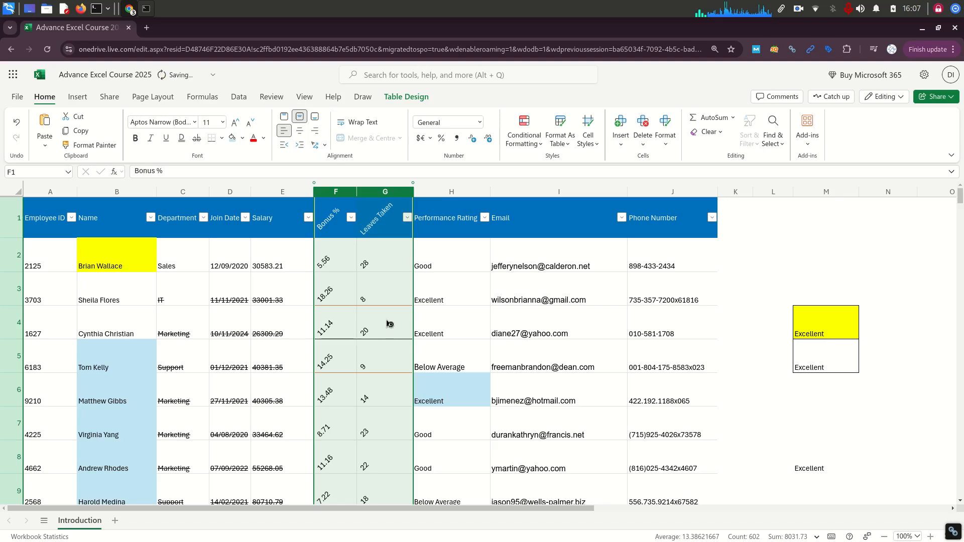
pyautogui.hotkey('ctrl', 'z')
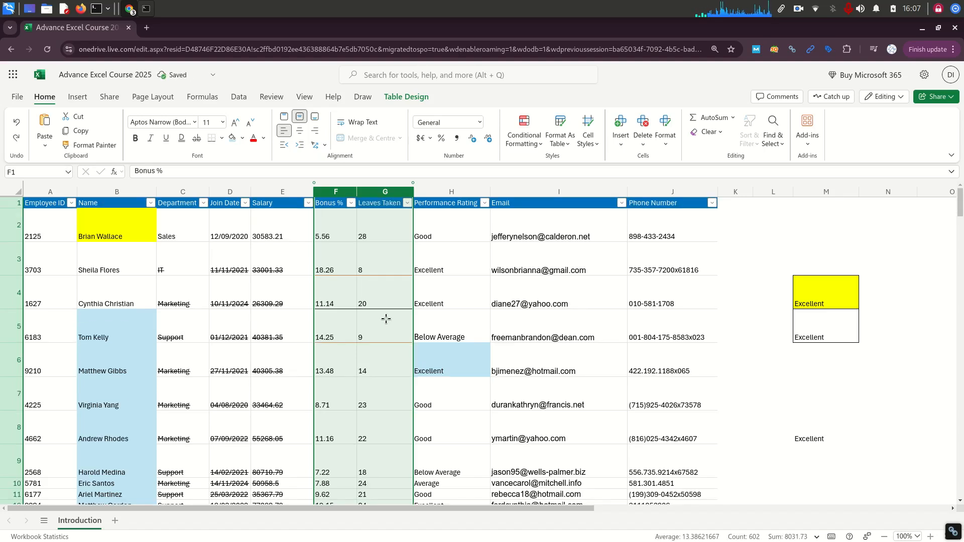
# Narrow the Email column to about a third of its width
pyautogui.click(372, 260)
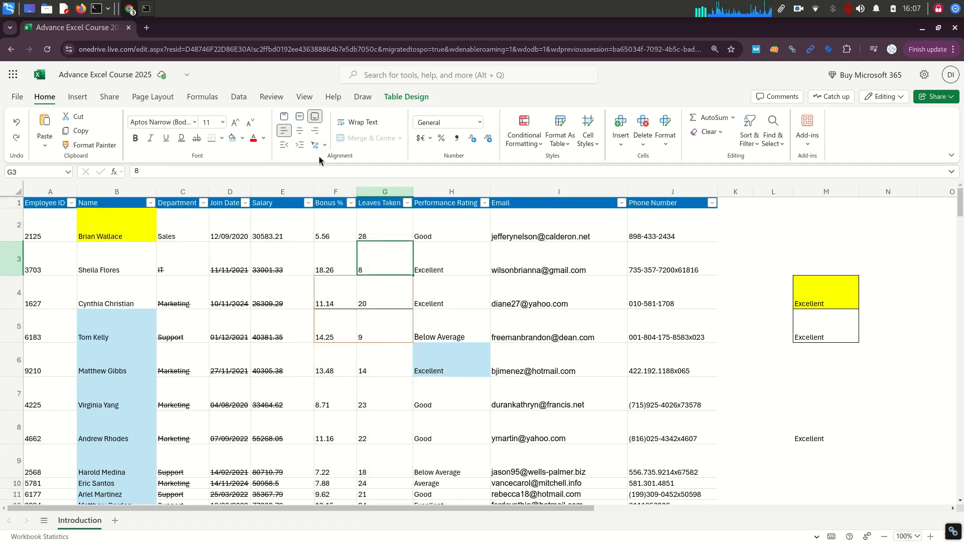
pyautogui.click(383, 330)
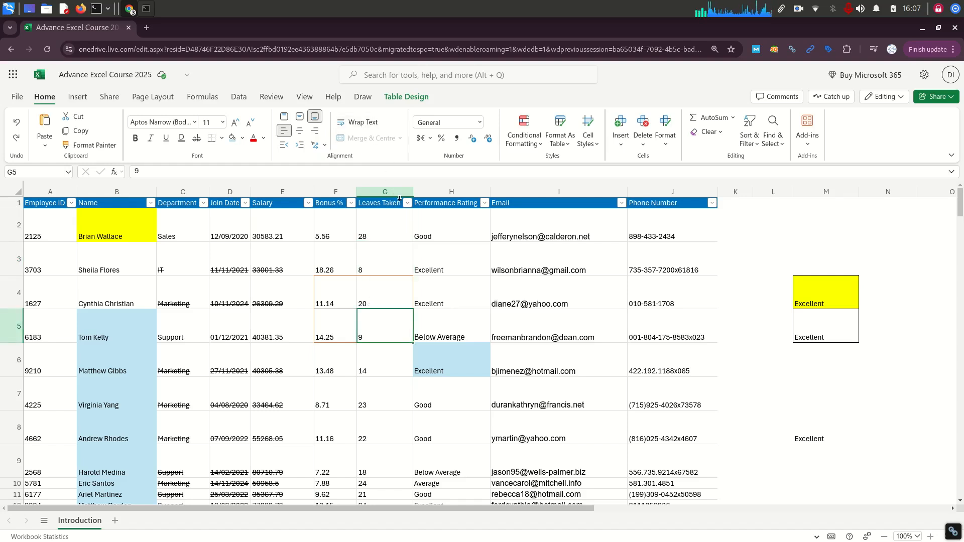
pyautogui.click(523, 280)
pyautogui.moveTo(626, 191); pyautogui.dragTo(537, 191)
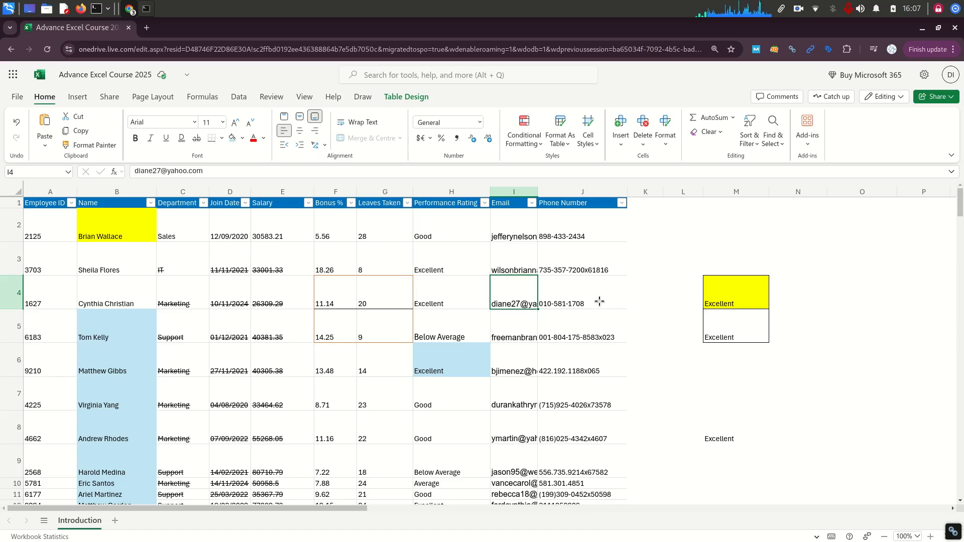
# Try Wrap Text on the whole sheet, switching it on and off twice to compare the Email column
pyautogui.click(514, 186)
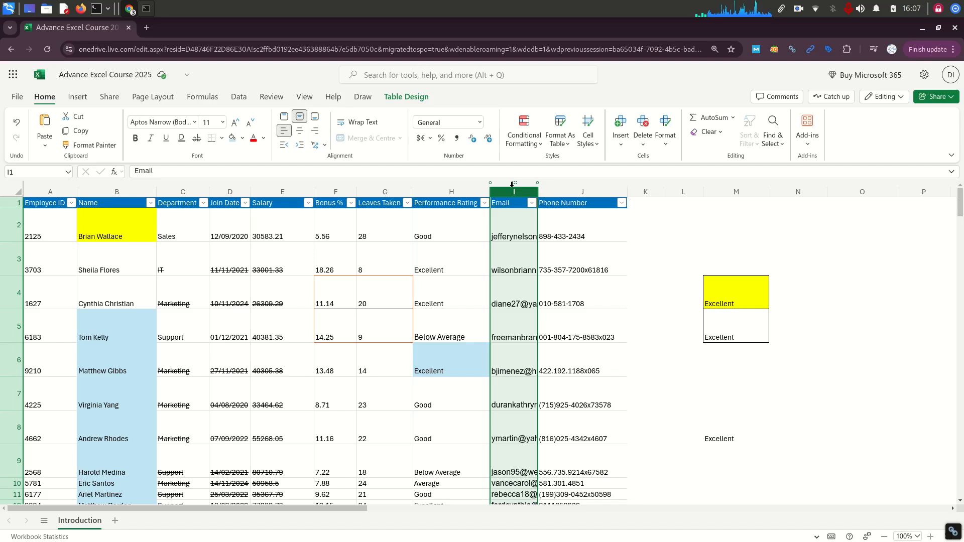
pyautogui.hotkey('ctrl', 'a')
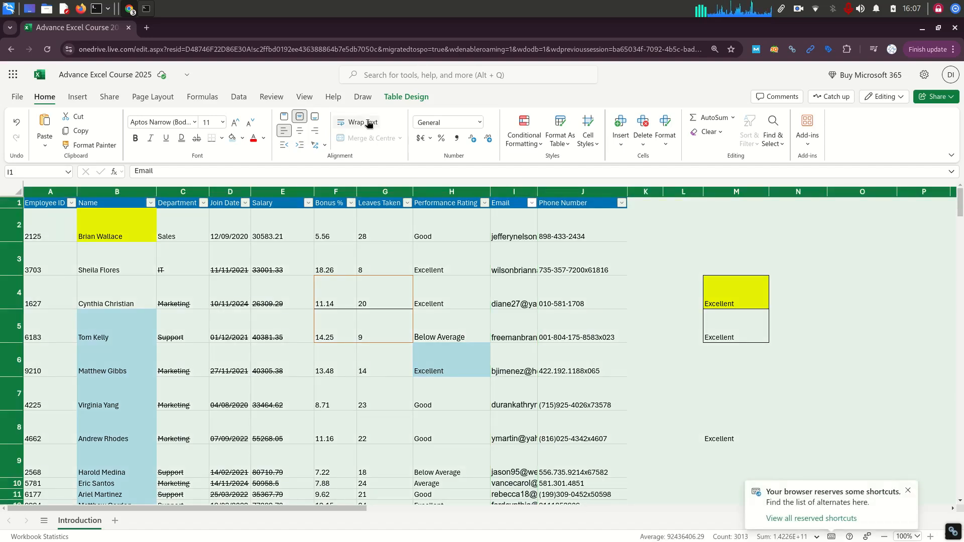
pyautogui.click(369, 124)
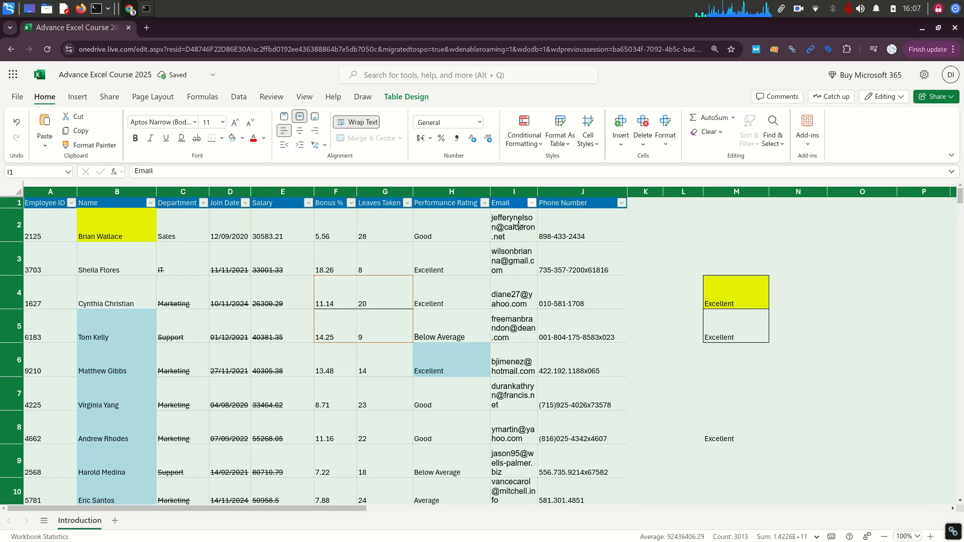
pyautogui.click(345, 123)
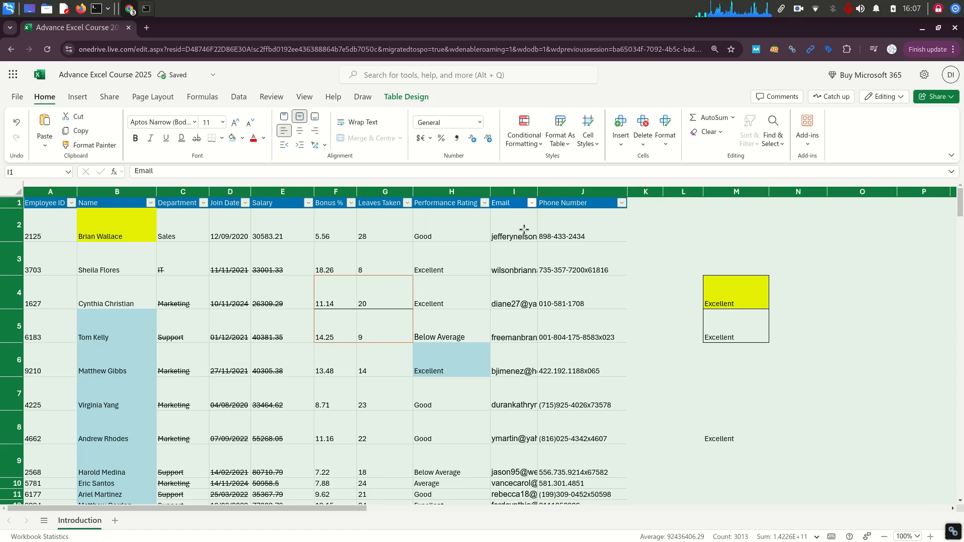
pyautogui.click(371, 127)
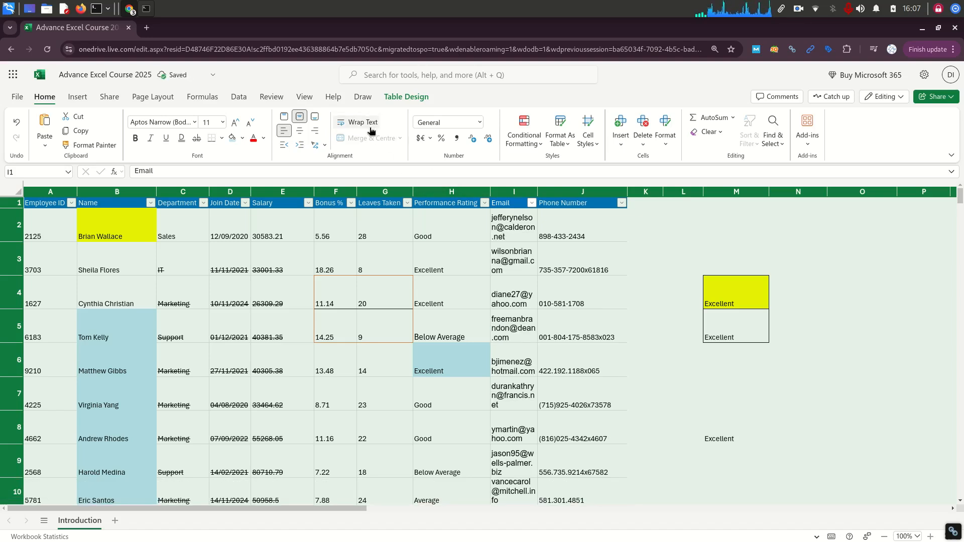
pyautogui.click(371, 127)
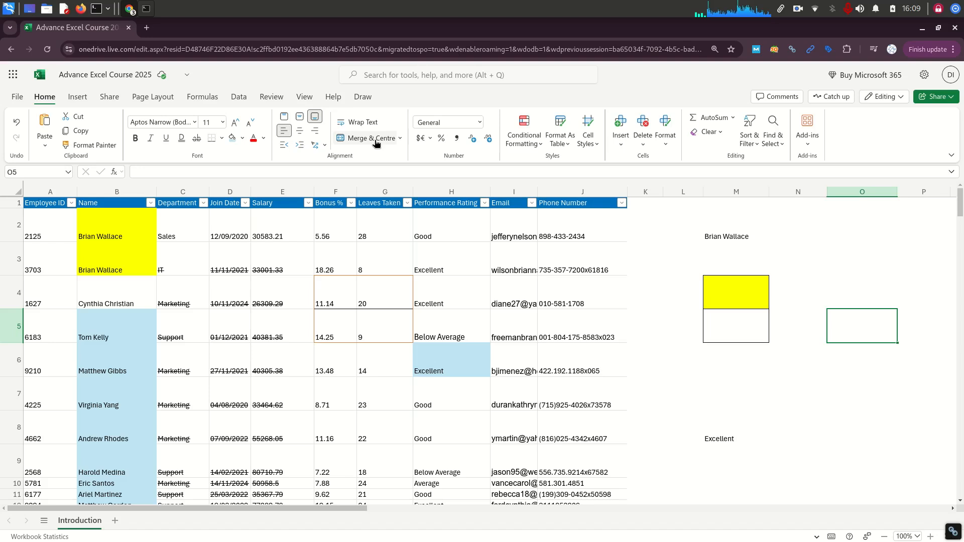
# Merge and centre cells M2:M3 beside the employee table
pyautogui.click(734, 234)
pyautogui.click(747, 259)
pyautogui.click(747, 233)
pyautogui.click(749, 256)
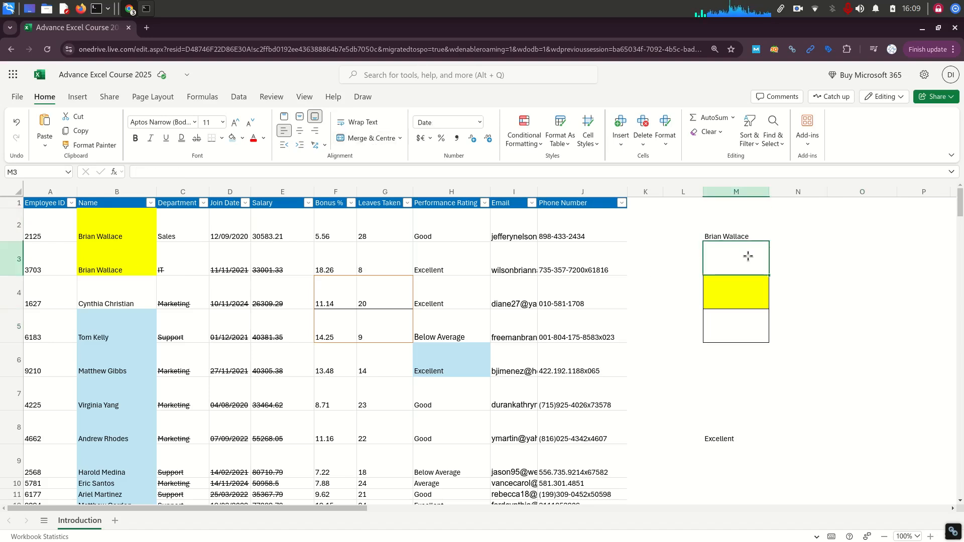
pyautogui.moveTo(749, 234); pyautogui.dragTo(751, 260)
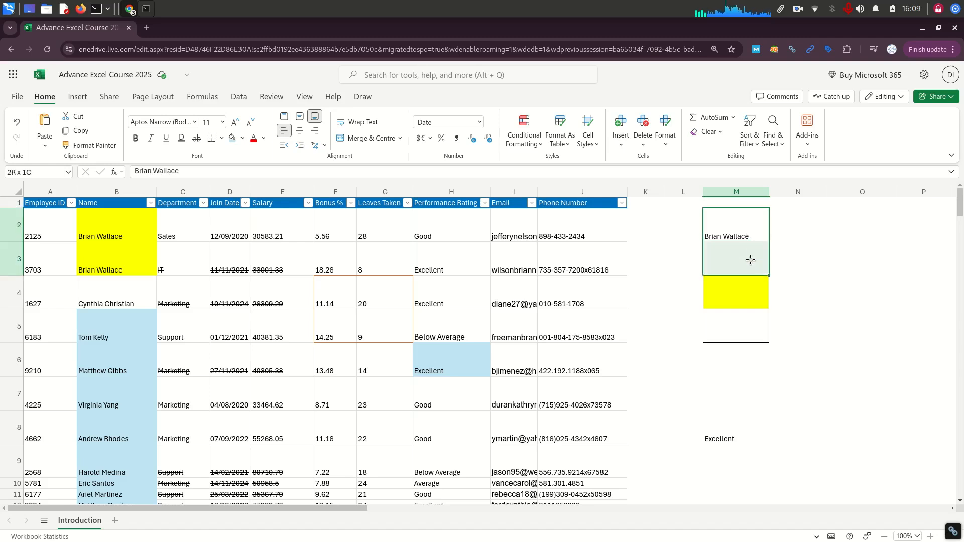
pyautogui.click(355, 139)
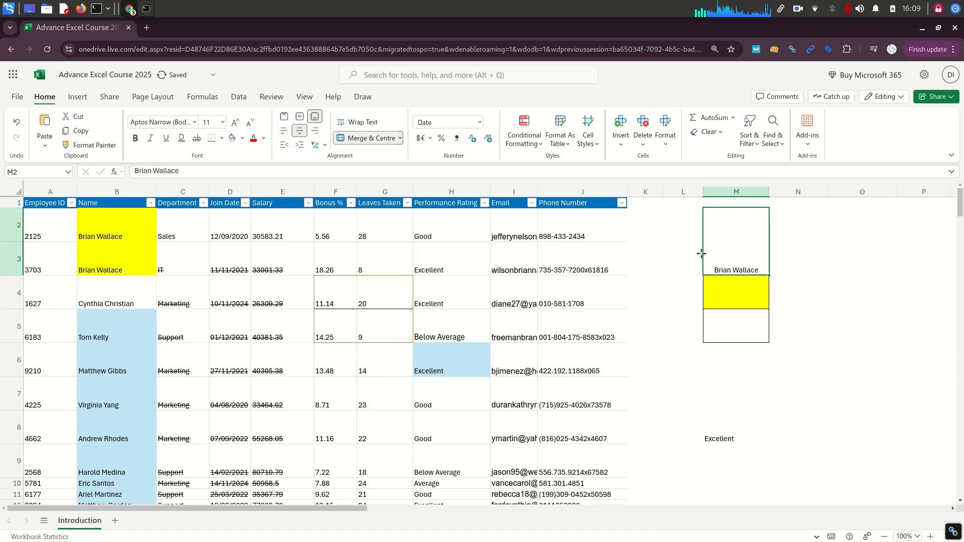
# Apply All Borders to the merged cell M2:M3
pyautogui.click(853, 253)
pyautogui.click(744, 254)
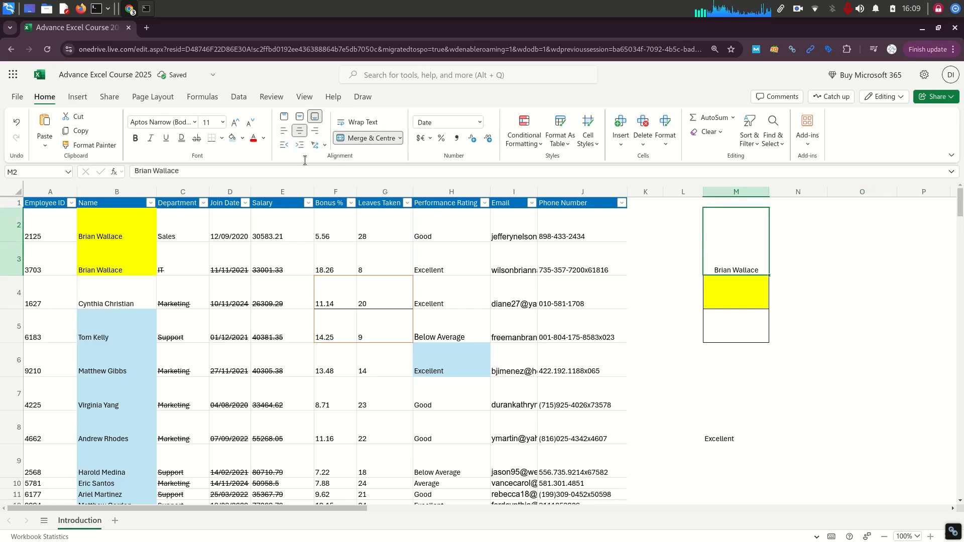
pyautogui.click(223, 139)
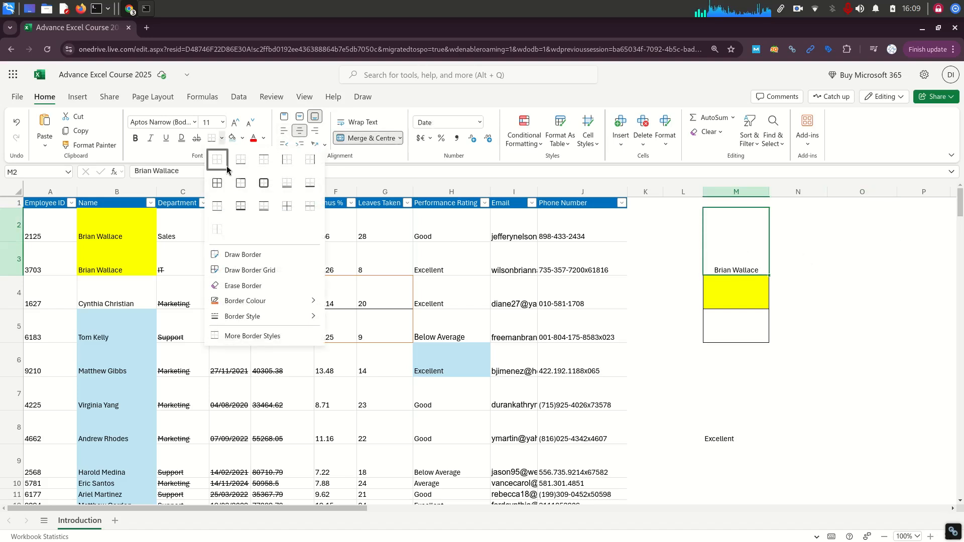
pyautogui.click(224, 186)
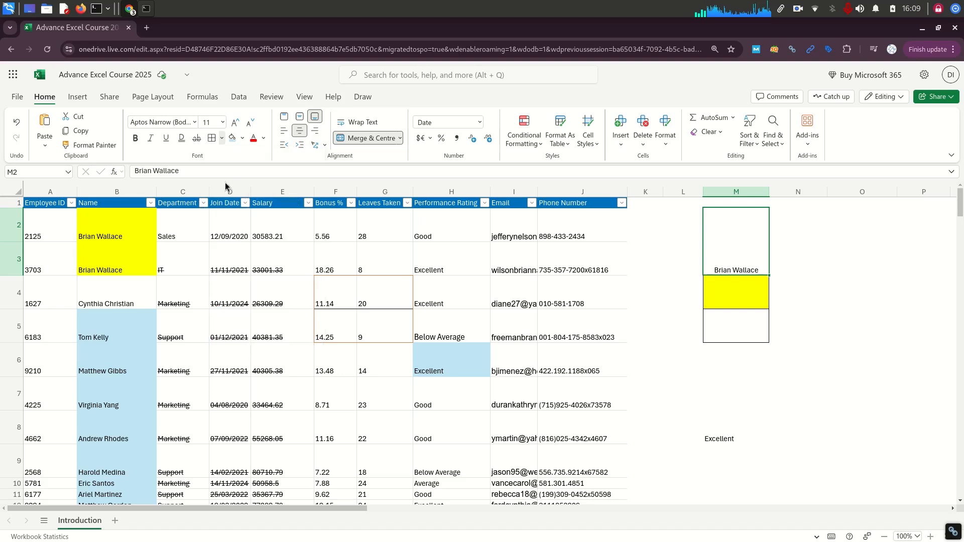
pyautogui.click(862, 337)
pyautogui.click(863, 387)
pyautogui.click(751, 251)
pyautogui.click(797, 254)
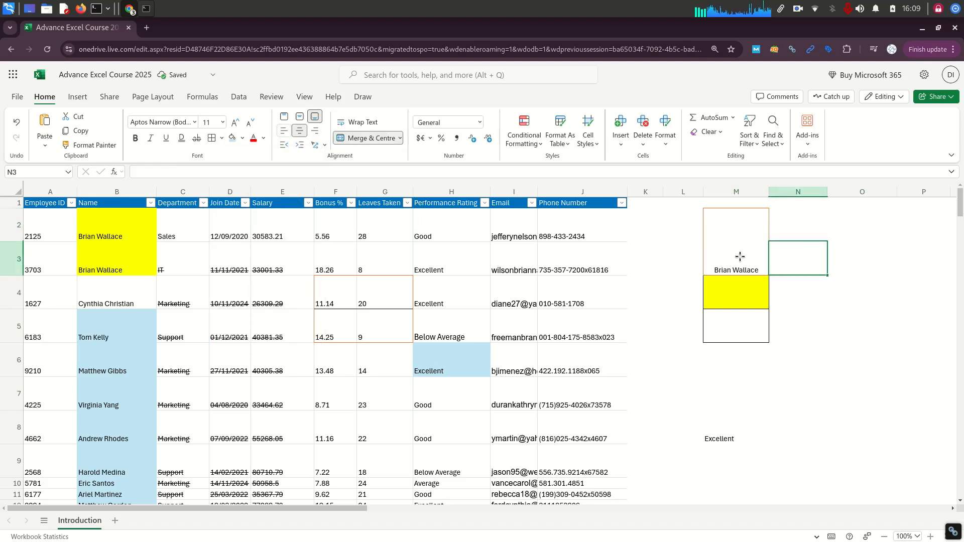
pyautogui.click(735, 254)
pyautogui.click(848, 300)
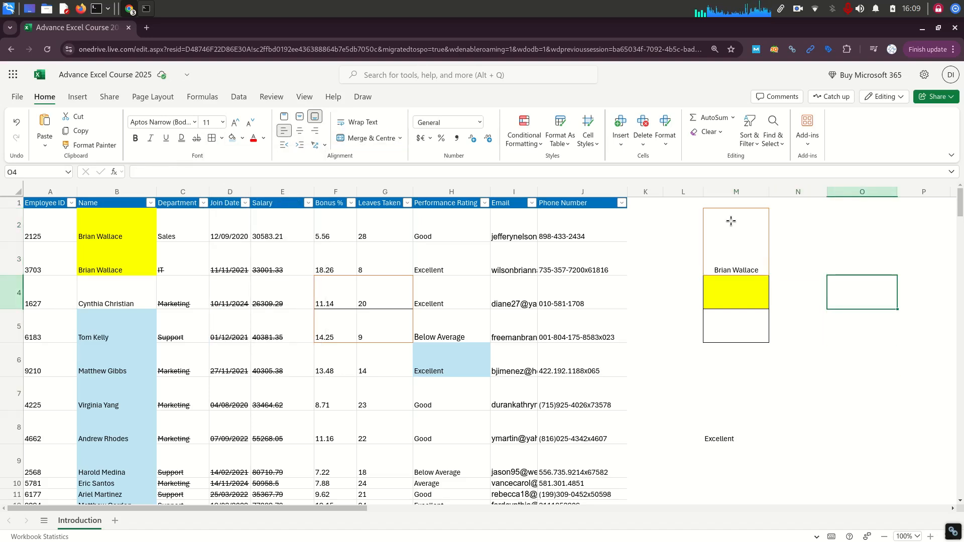
# Middle-align the text vertically in the merged cell M2:M3
pyautogui.click(734, 255)
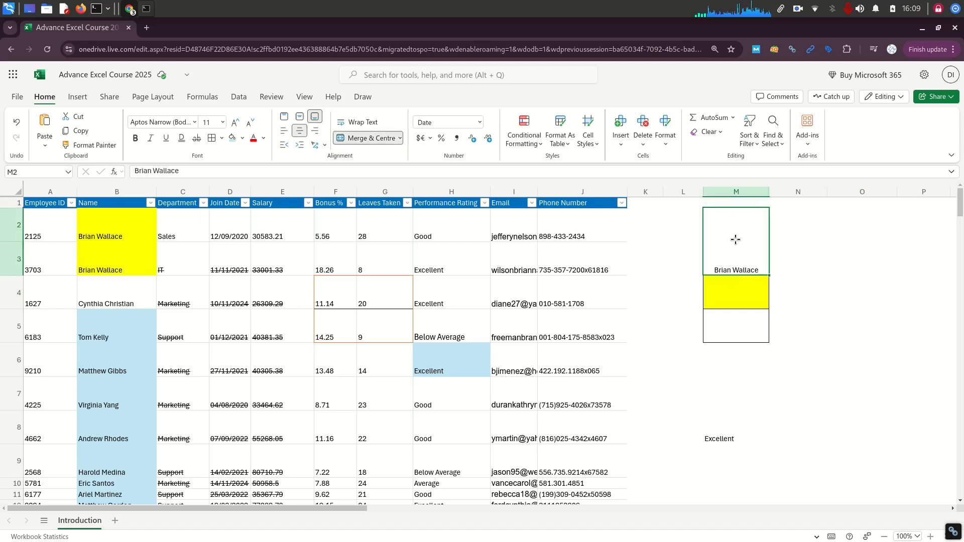
pyautogui.click(300, 118)
pyautogui.click(839, 282)
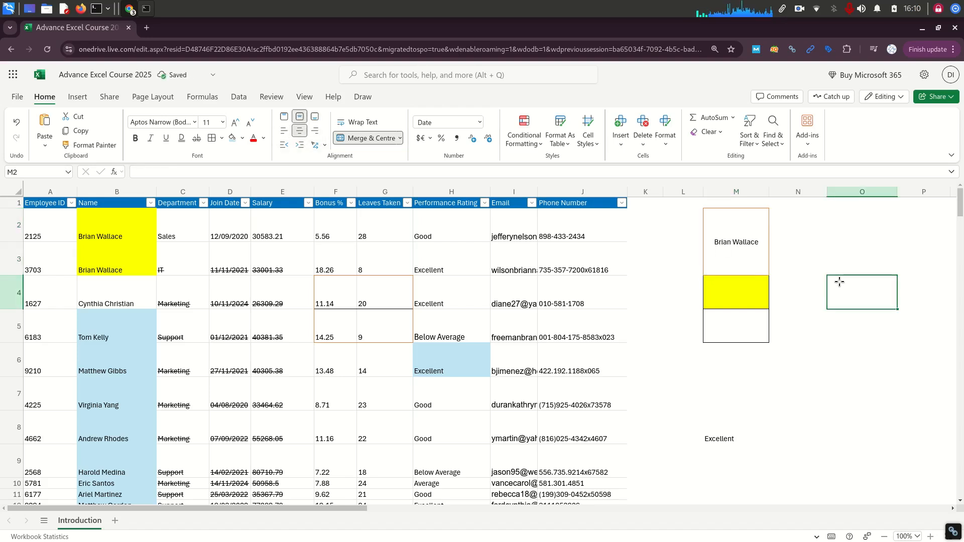
pyautogui.click(725, 247)
pyautogui.click(829, 262)
pyautogui.click(725, 261)
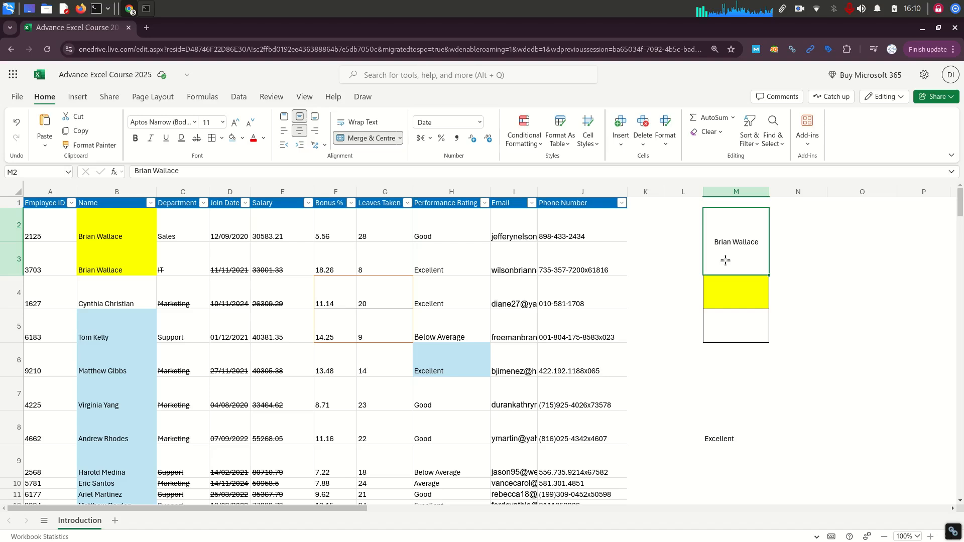
pyautogui.hotkey('shift', 'space')
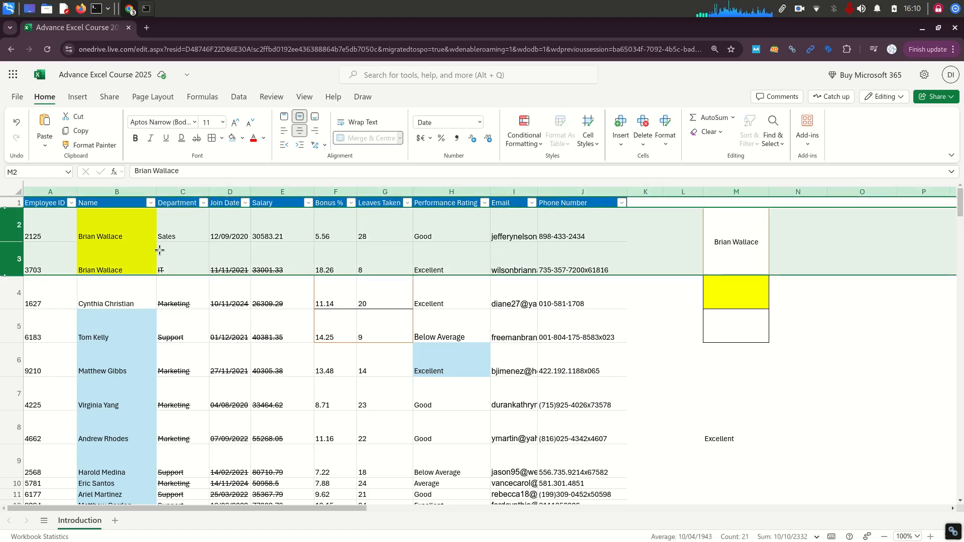
pyautogui.click(112, 237)
pyautogui.click(112, 281)
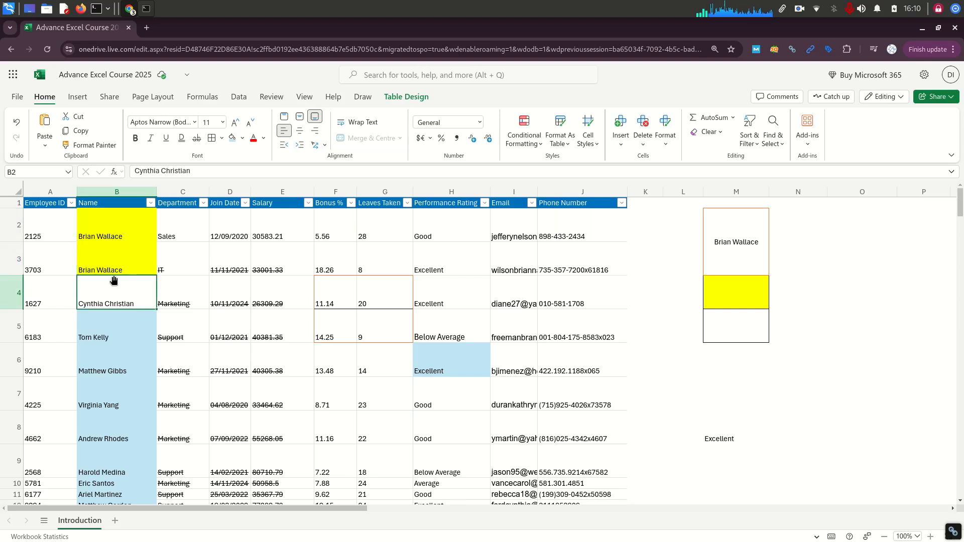
pyautogui.click(734, 265)
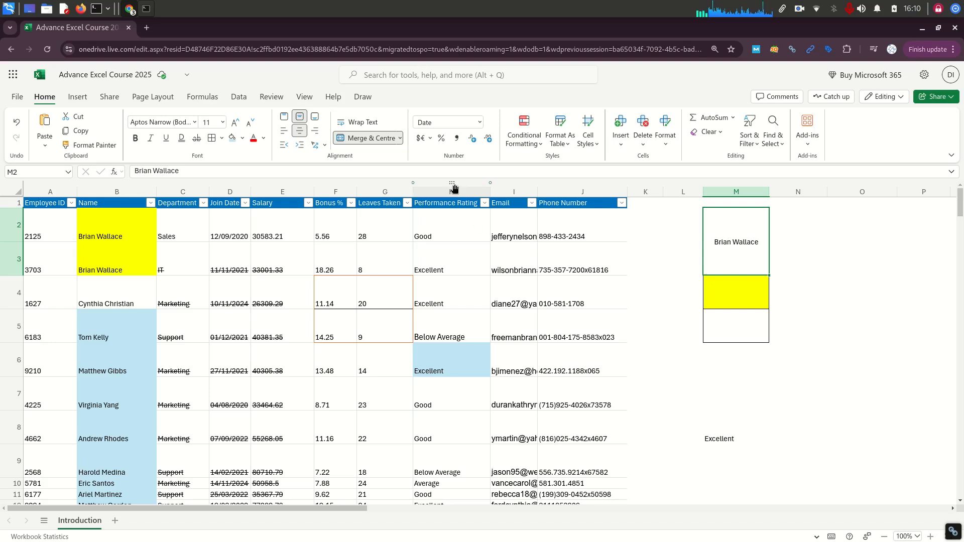
pyautogui.click(698, 317)
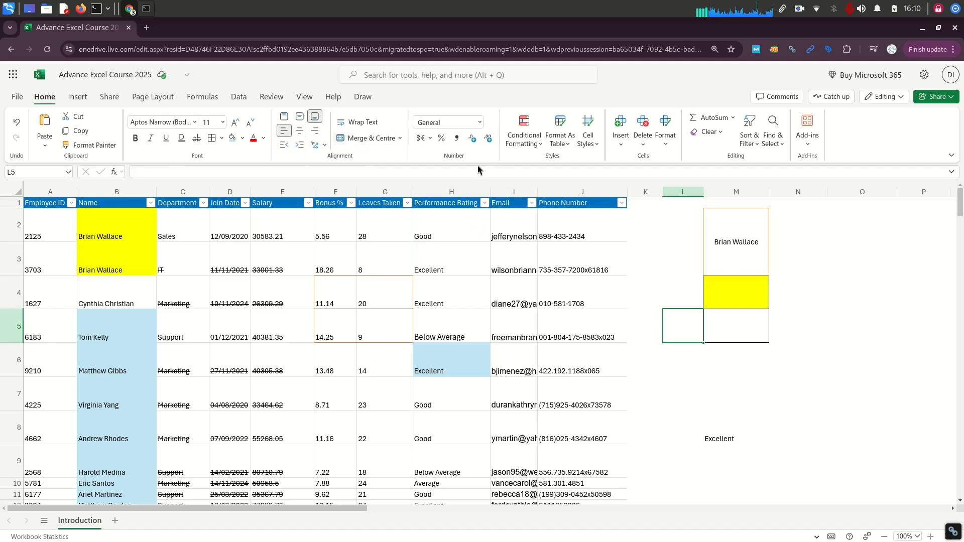
pyautogui.click(510, 330)
# Remove the strikethrough from the whole Salary column
pyautogui.click(284, 191)
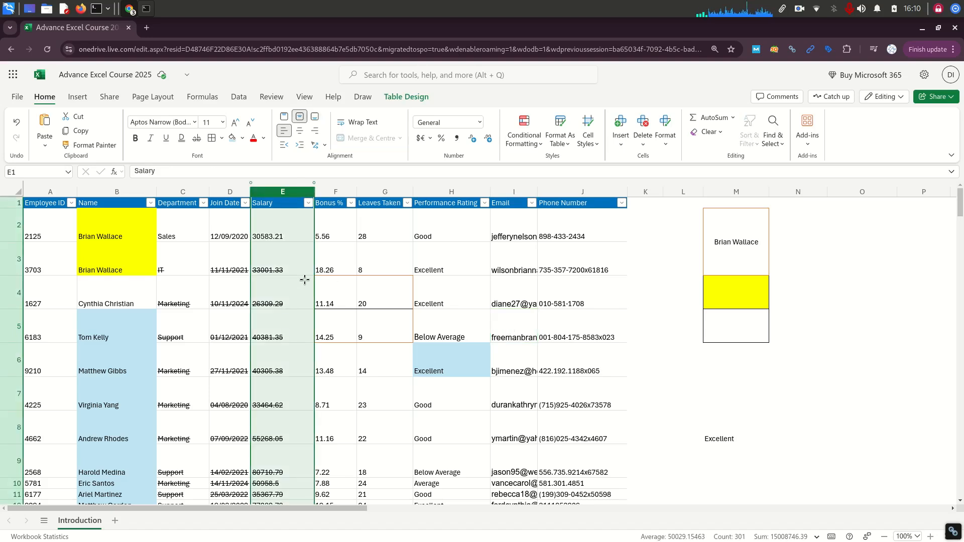
pyautogui.click(196, 138)
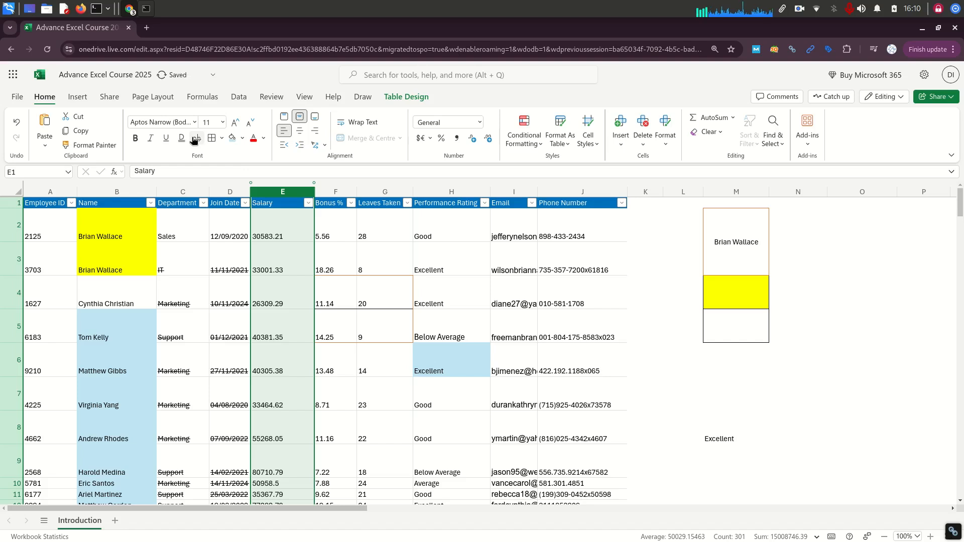
pyautogui.click(288, 265)
# Apply the Currency number format to all Salary values in E2:E301, leaving out the header
pyautogui.click(289, 191)
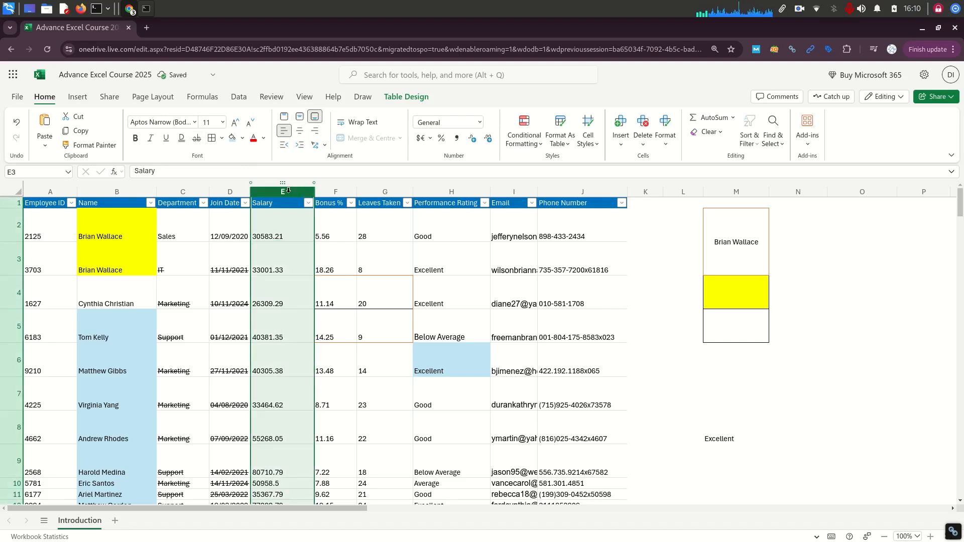
pyautogui.click(302, 231)
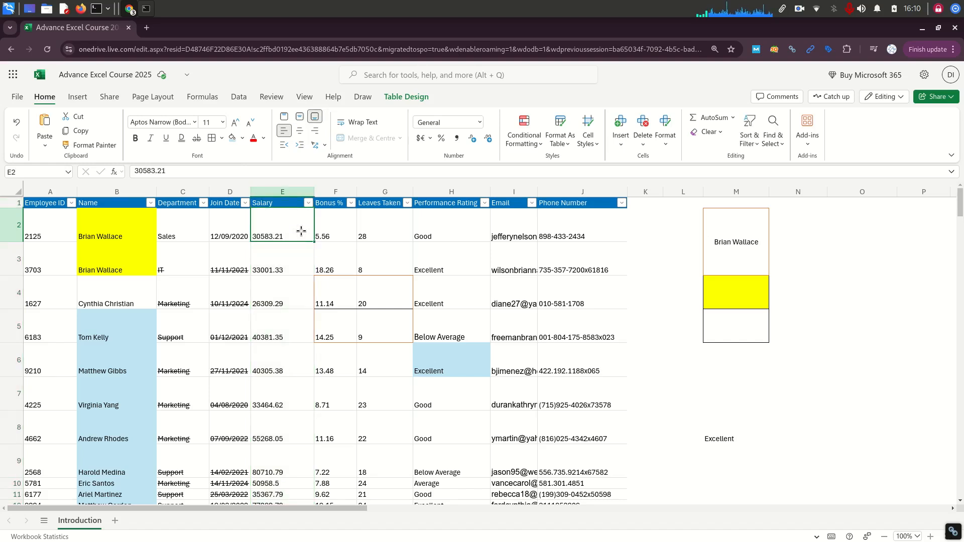
pyautogui.hotkey('ctrl', 'shift', 'Down')
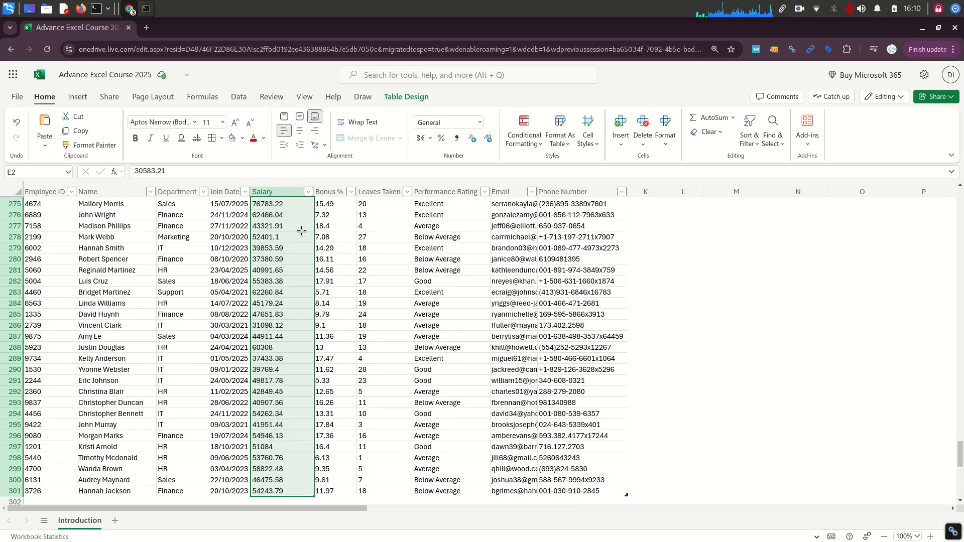
pyautogui.hotkey('ctrl', 'Up')
pyautogui.hotkey('ctrl', 'Down')
pyautogui.hotkey('ctrl', 'shift', 'Up')
pyautogui.hotkey('shift', 'Down')
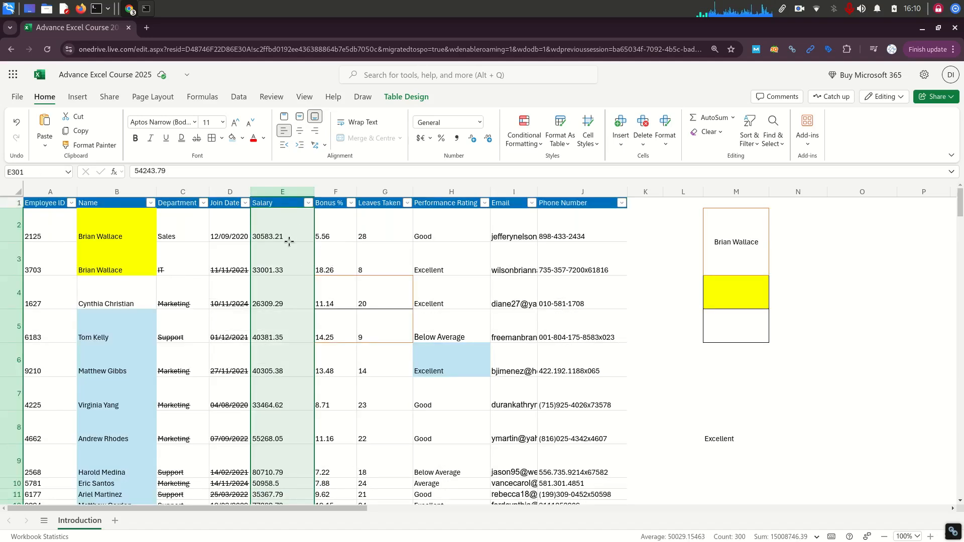
pyautogui.click(481, 127)
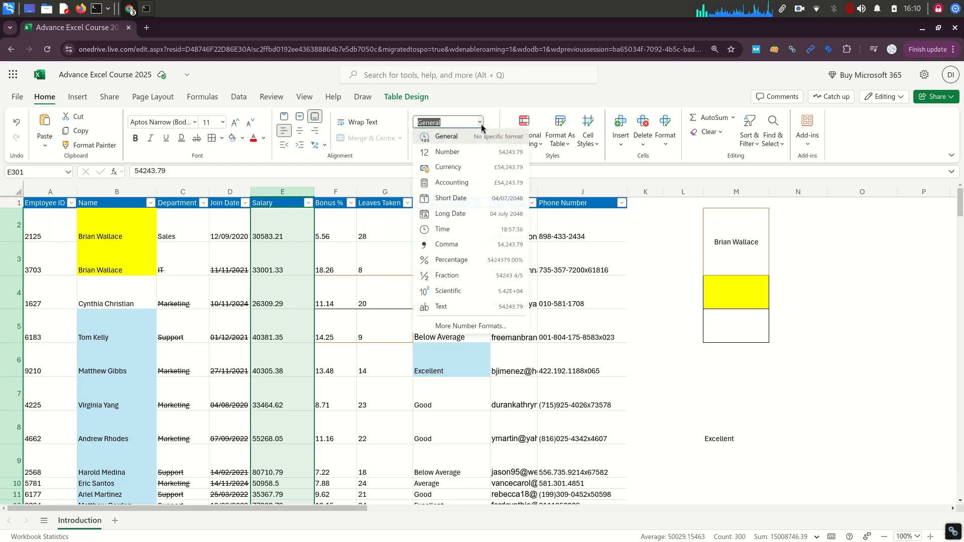
pyautogui.click(482, 172)
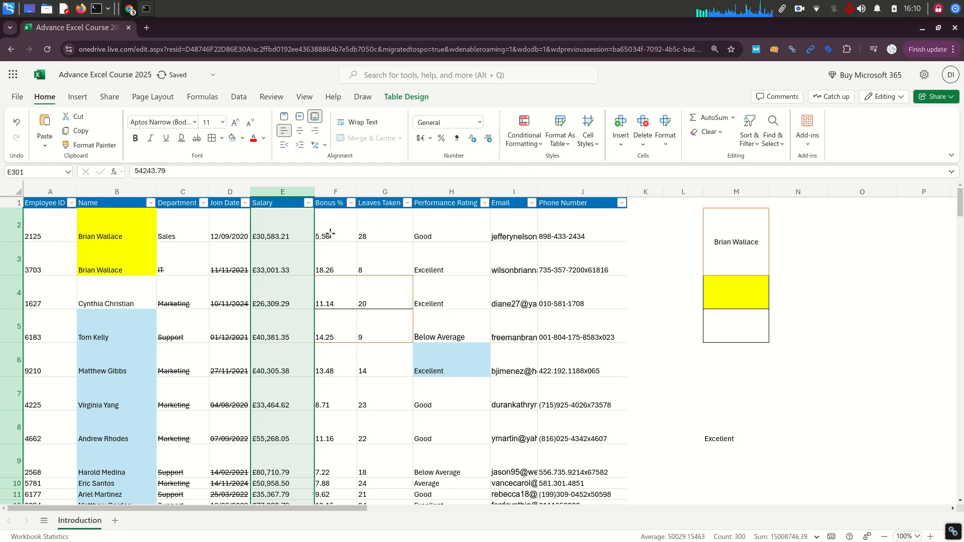
# Give the Salary values the $ English (United States) accounting format and reduce them to no decimal places
pyautogui.click(430, 141)
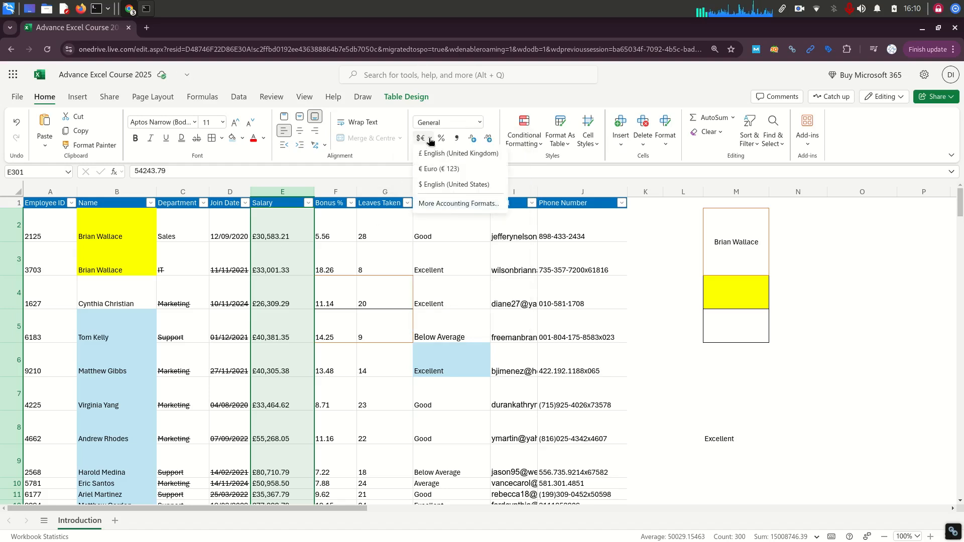
pyautogui.click(436, 185)
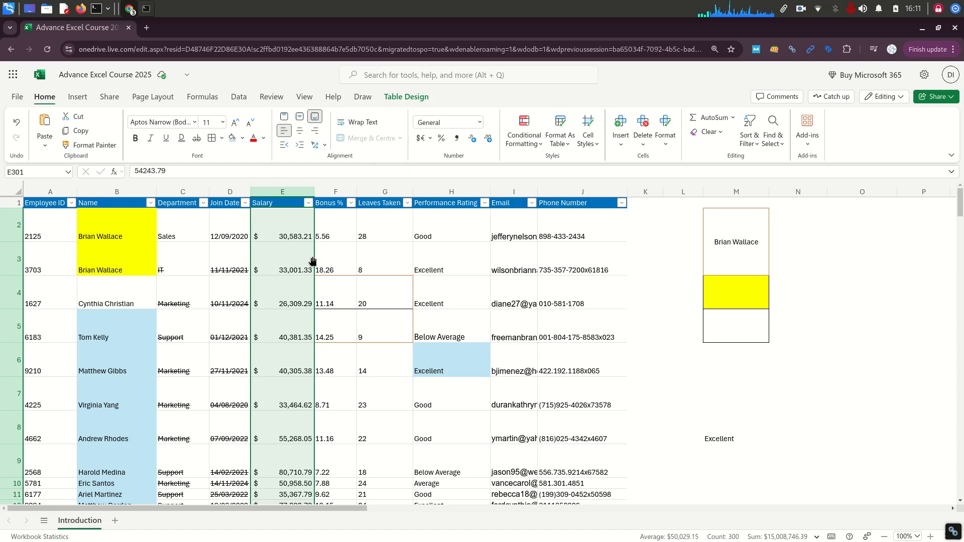
pyautogui.click(473, 144)
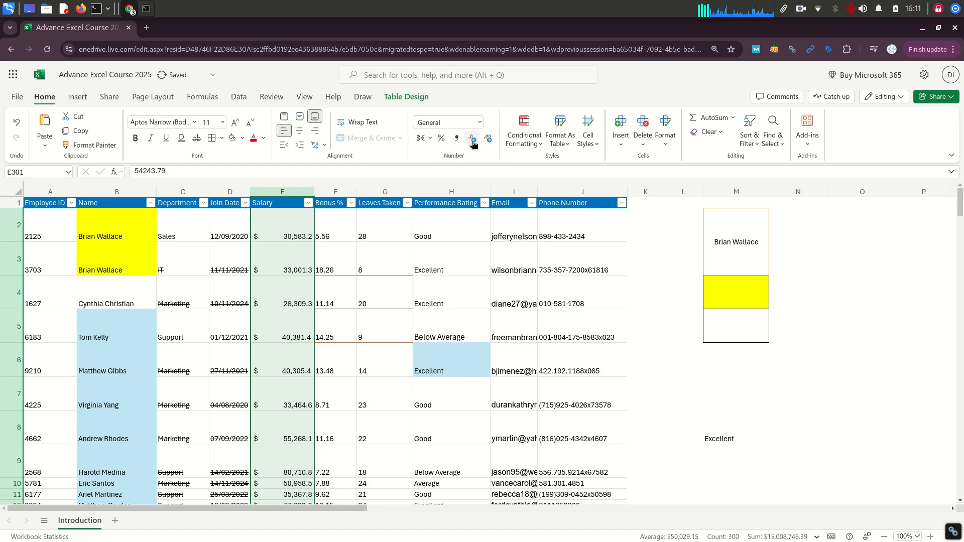
pyautogui.click(474, 144)
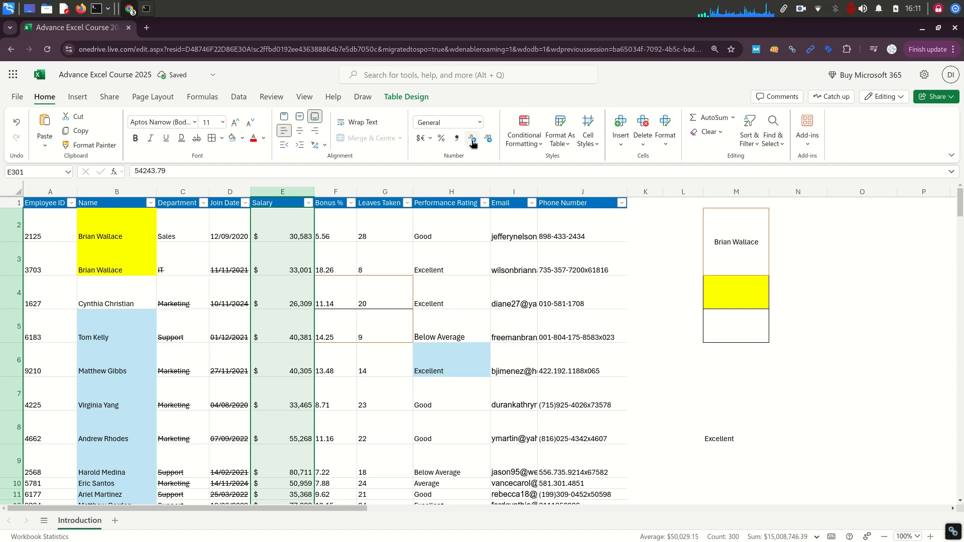
# Try adding two decimal places to the Salary values and remove them again
pyautogui.click(487, 140)
pyautogui.click(486, 139)
pyautogui.click(474, 141)
pyautogui.click(474, 140)
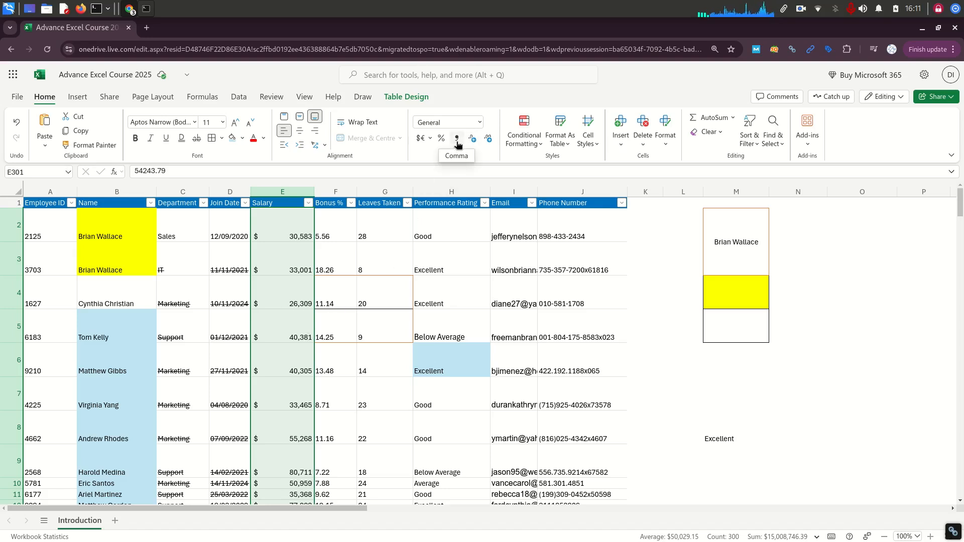
pyautogui.click(298, 239)
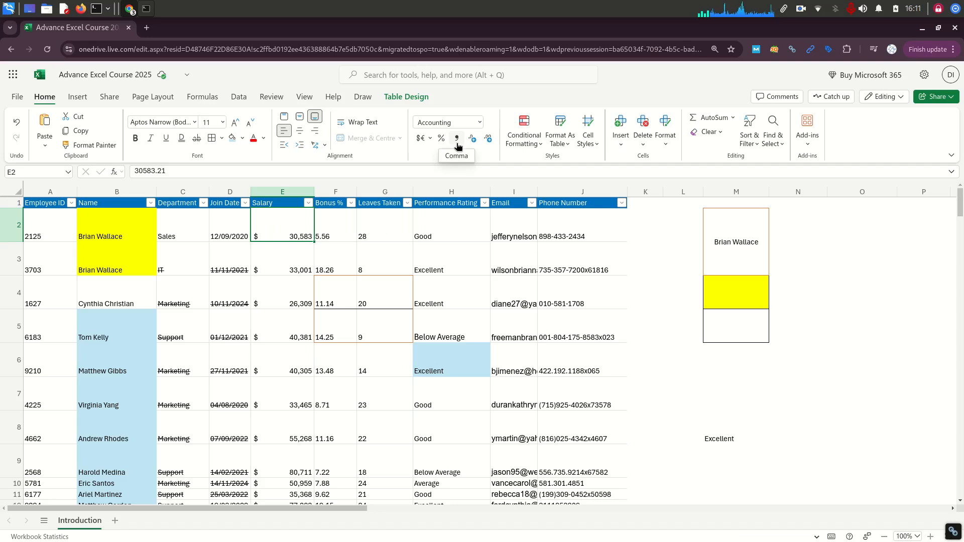
# Enter 0.056 as the Bonus % in cell F2
pyautogui.click(337, 236)
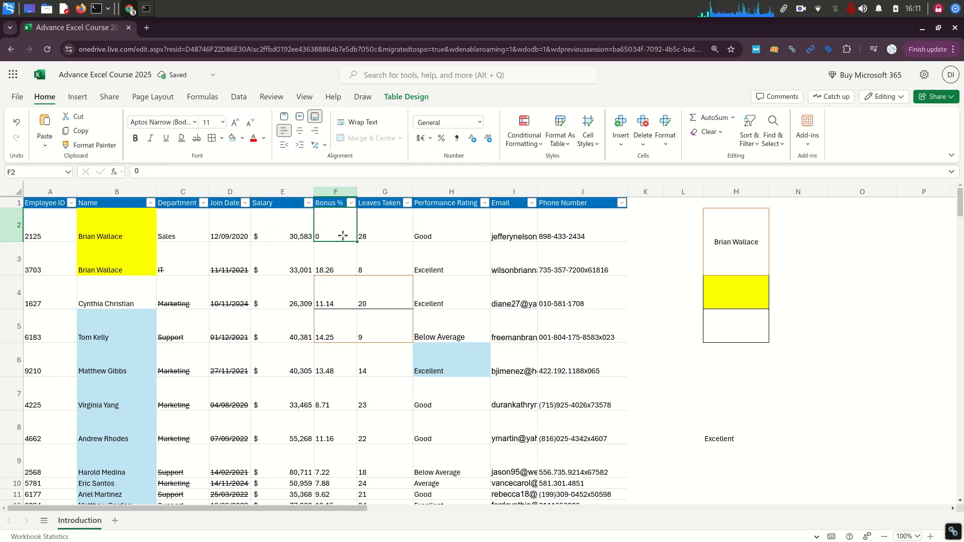
pyautogui.write('00')
pyautogui.write('.')
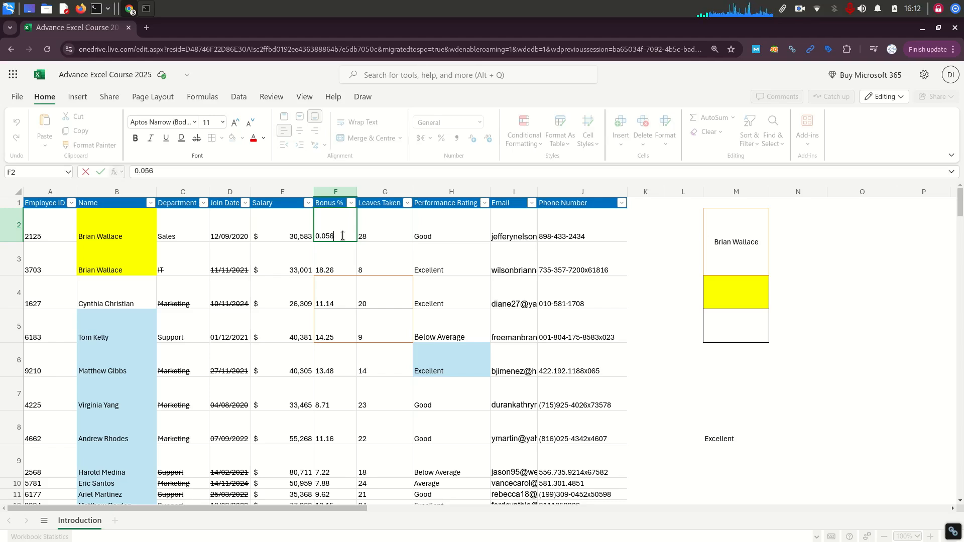
pyautogui.write('056')
pyautogui.press('Return')
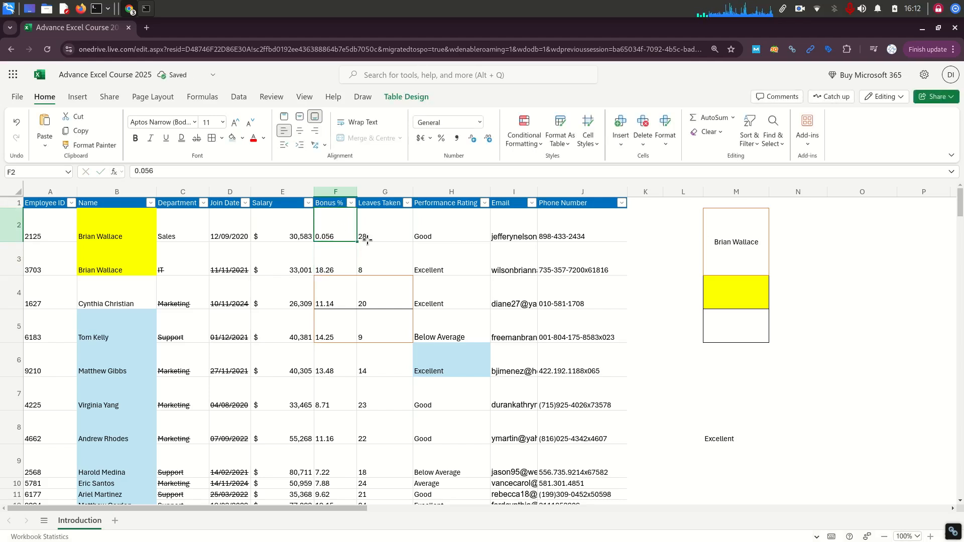
# Format the Bonus % in F2 as a percentage with two decimal places
pyautogui.click(442, 141)
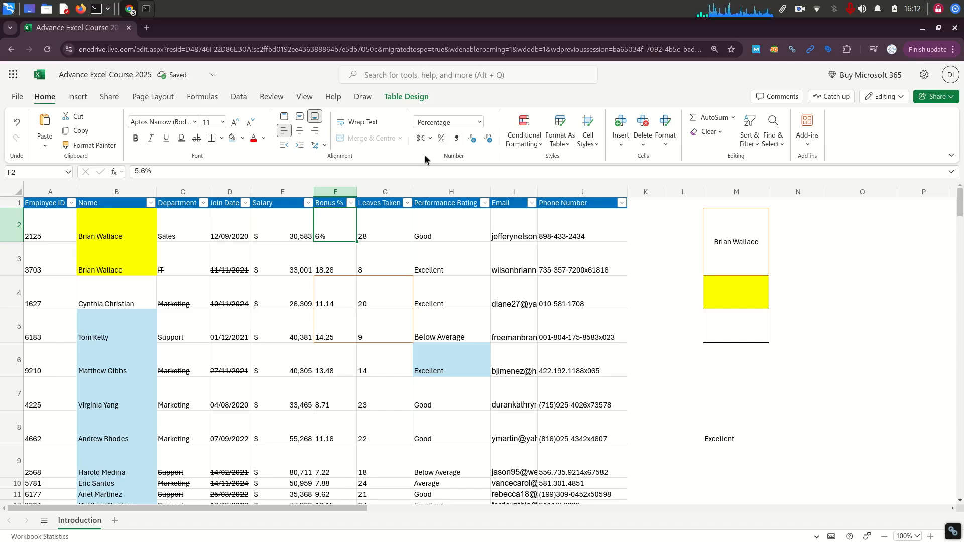
pyautogui.click(489, 139)
pyautogui.click(488, 139)
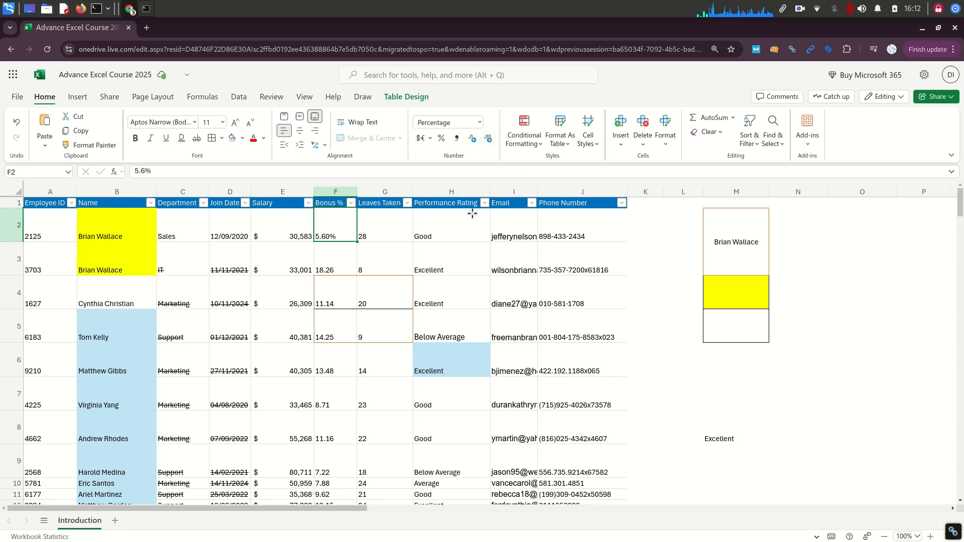
pyautogui.click(480, 123)
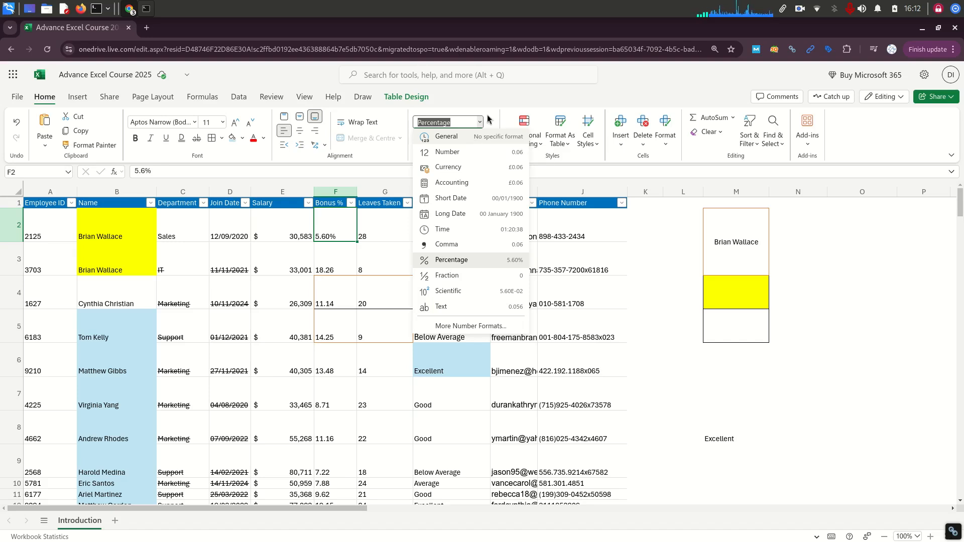
pyautogui.press('Escape')
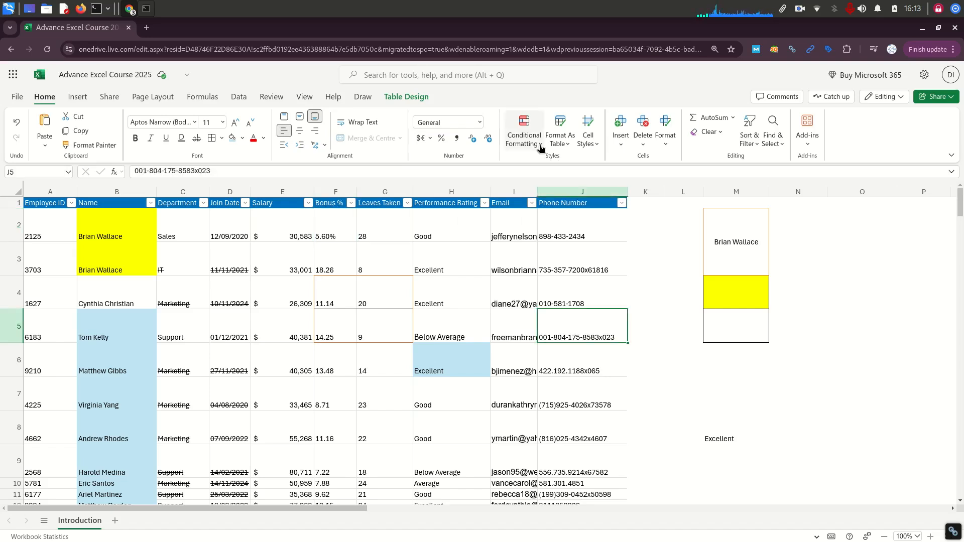
pyautogui.click(541, 145)
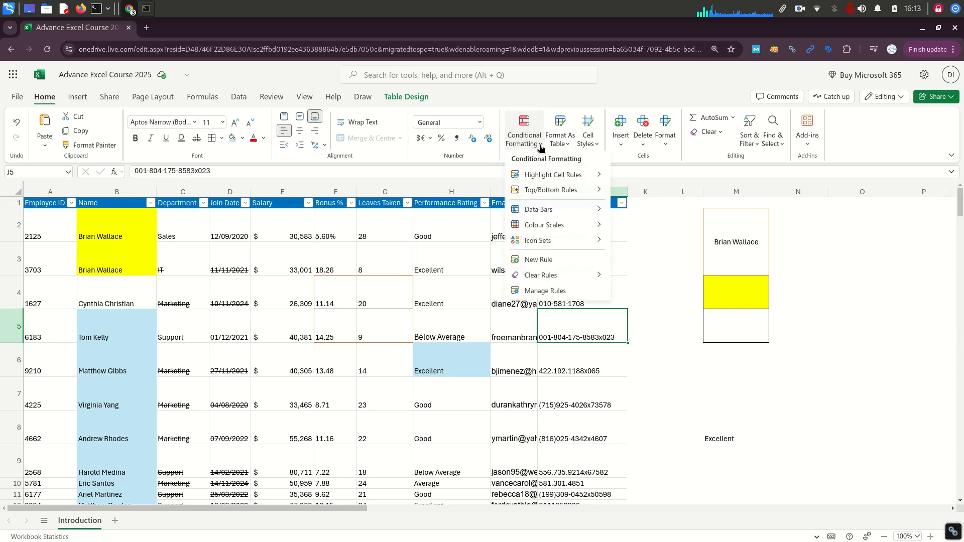
pyautogui.moveTo(560, 183)
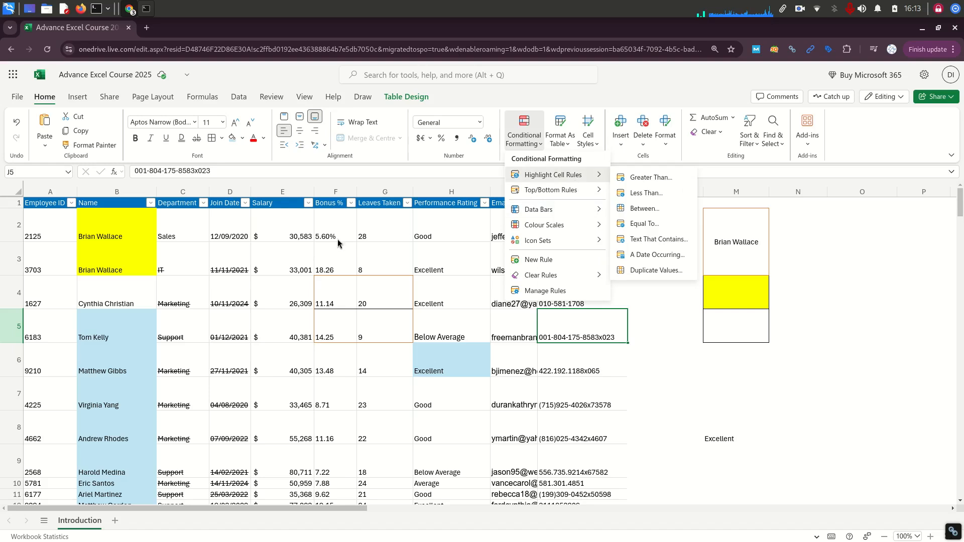
pyautogui.click(302, 215)
# Add a Highlight Cell Rule to the salaries in E2:E301 that formats values greater than 30000 in the green style
pyautogui.click(292, 191)
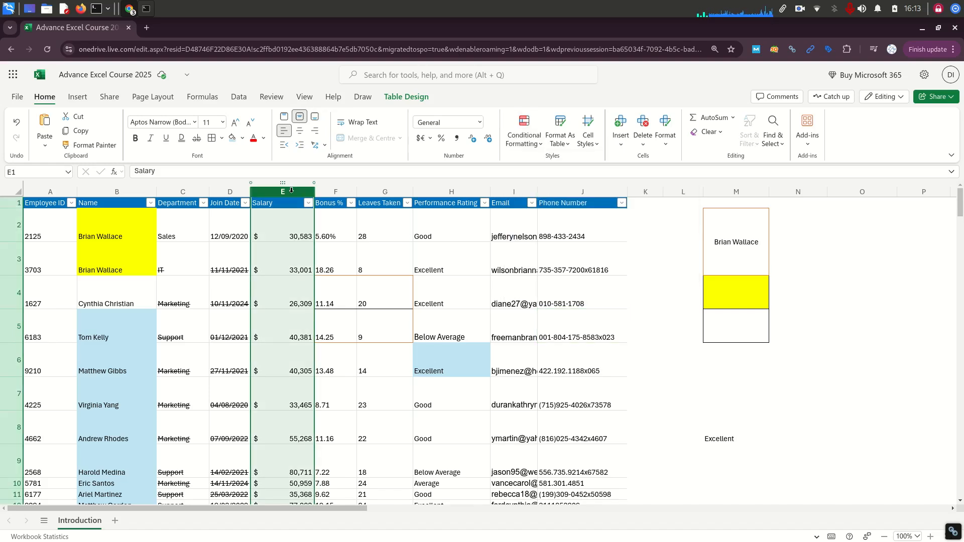
pyautogui.click(306, 220)
pyautogui.hotkey('ctrl', 'Down')
pyautogui.hotkey('ctrl', 'shift', 'Up')
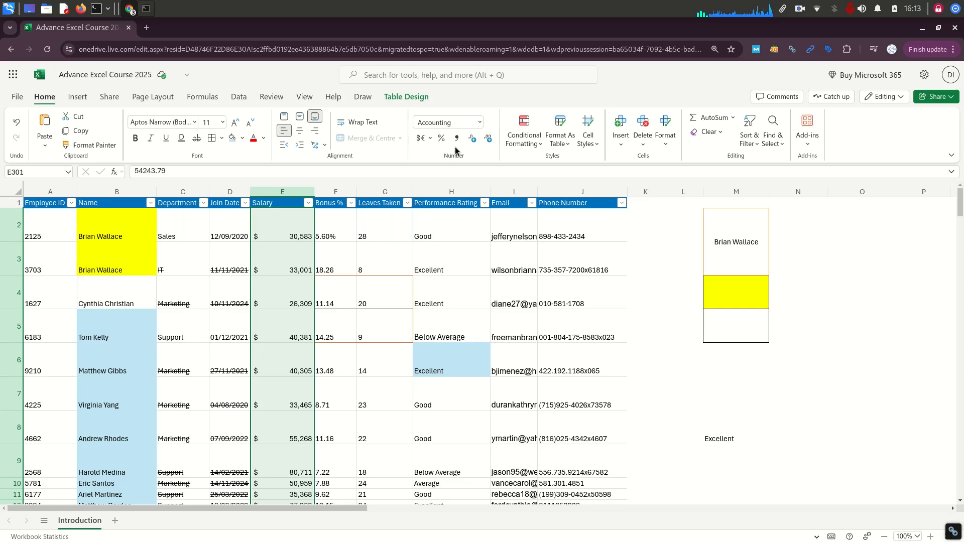
pyautogui.click(533, 144)
pyautogui.moveTo(558, 175)
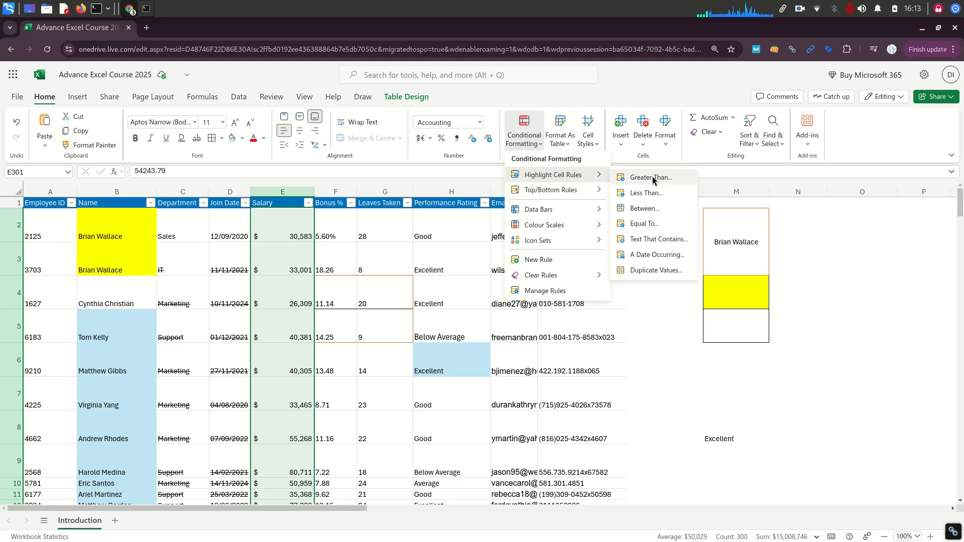
pyautogui.click(652, 177)
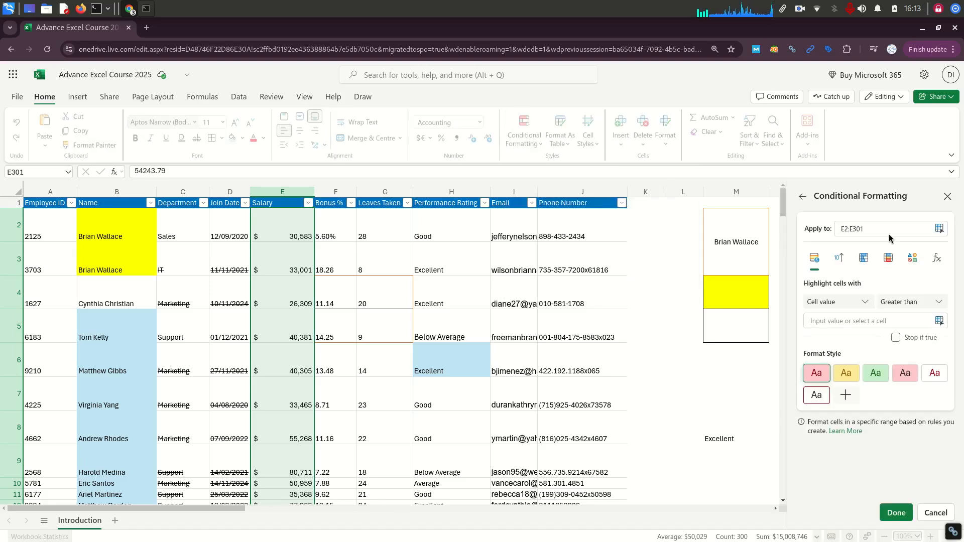
pyautogui.click(844, 228)
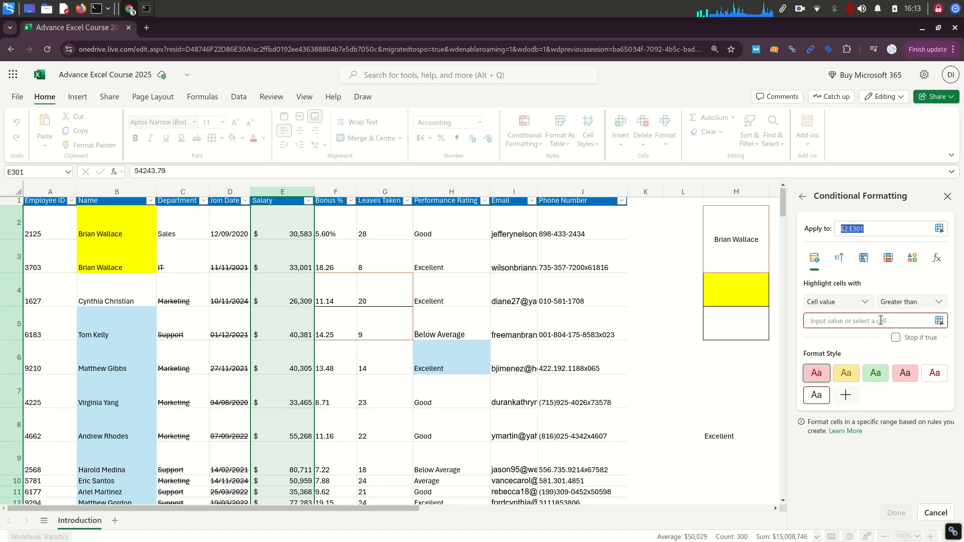
pyautogui.click(937, 321)
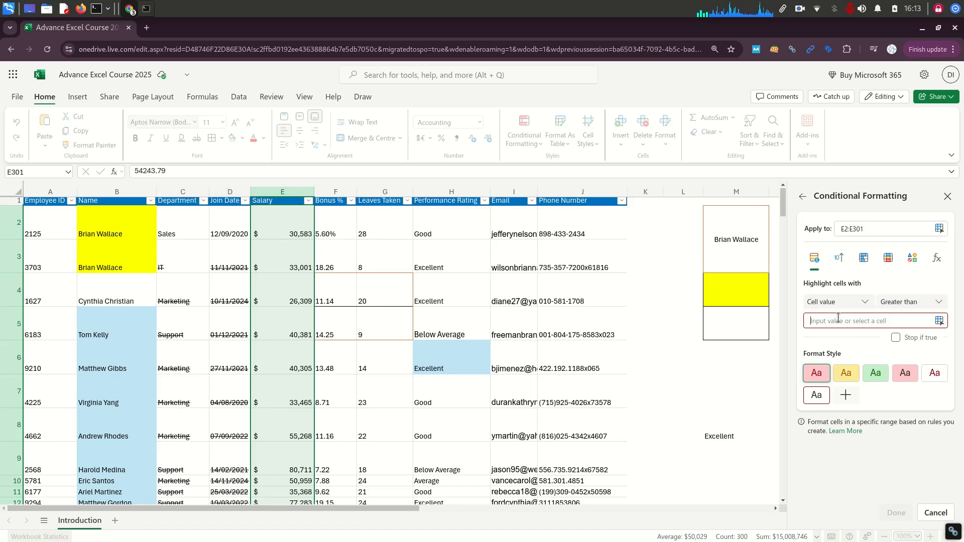
pyautogui.write('30000')
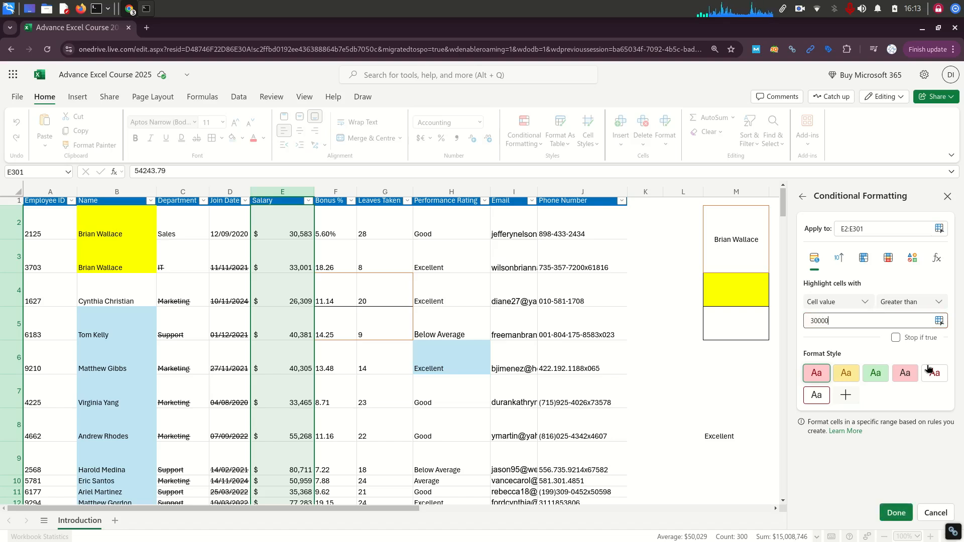
pyautogui.click(876, 377)
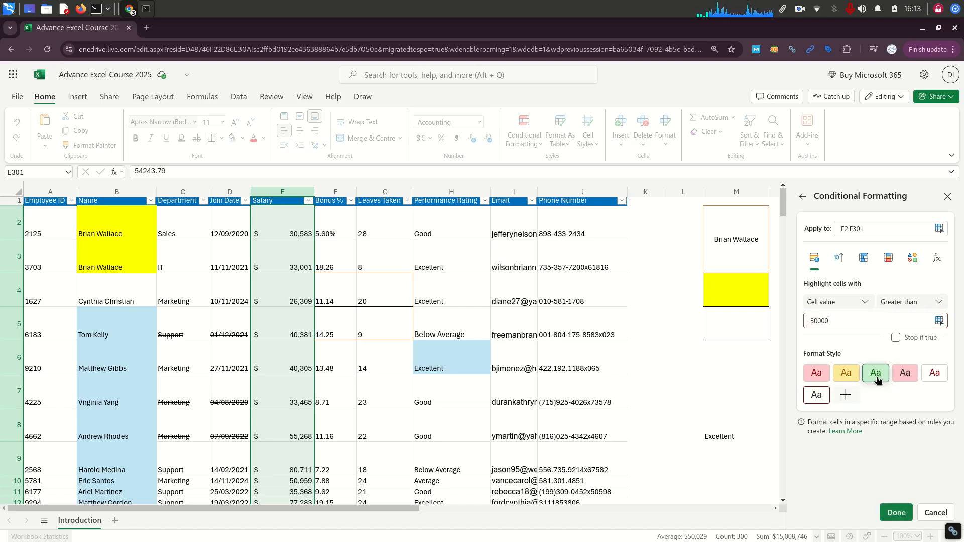
pyautogui.click(897, 513)
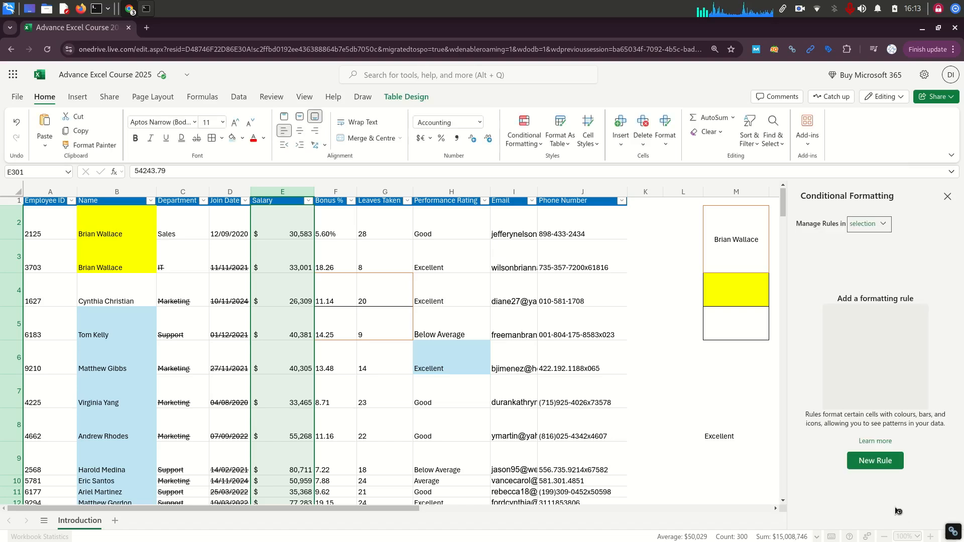
# Review the conditional formatting down the Salary column and check the rule applied to cells E4 and E2
pyautogui.click(425, 263)
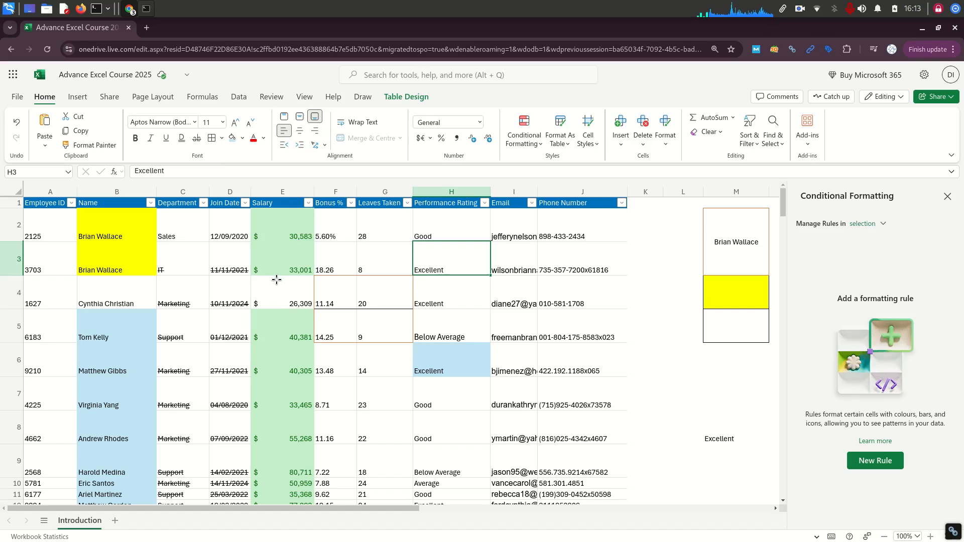
pyautogui.scroll(-5, 281, 311)
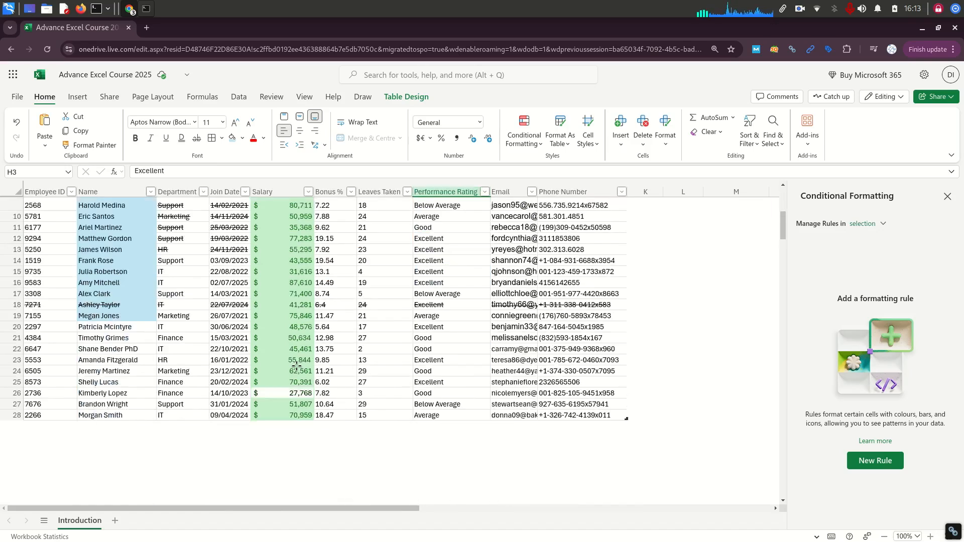
pyautogui.scroll(5, 296, 362)
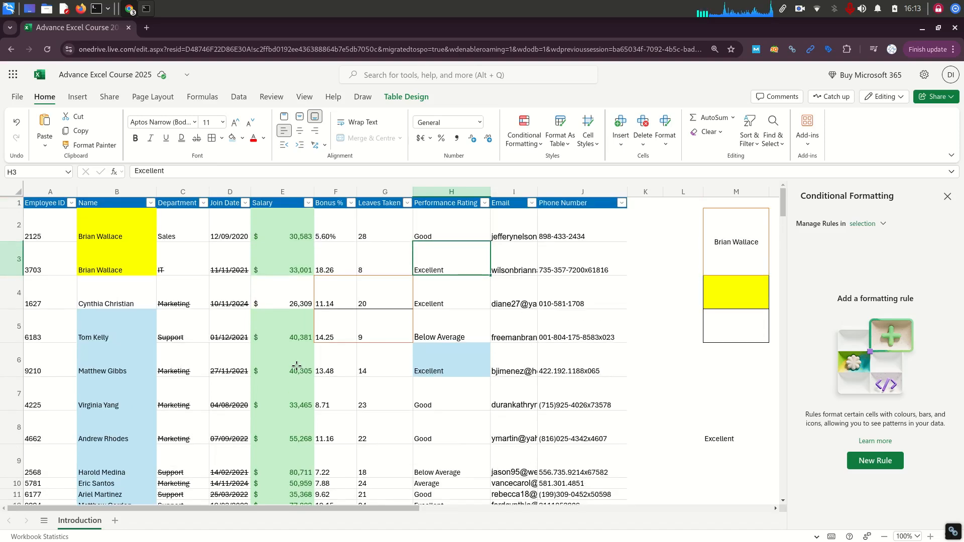
pyautogui.click(301, 285)
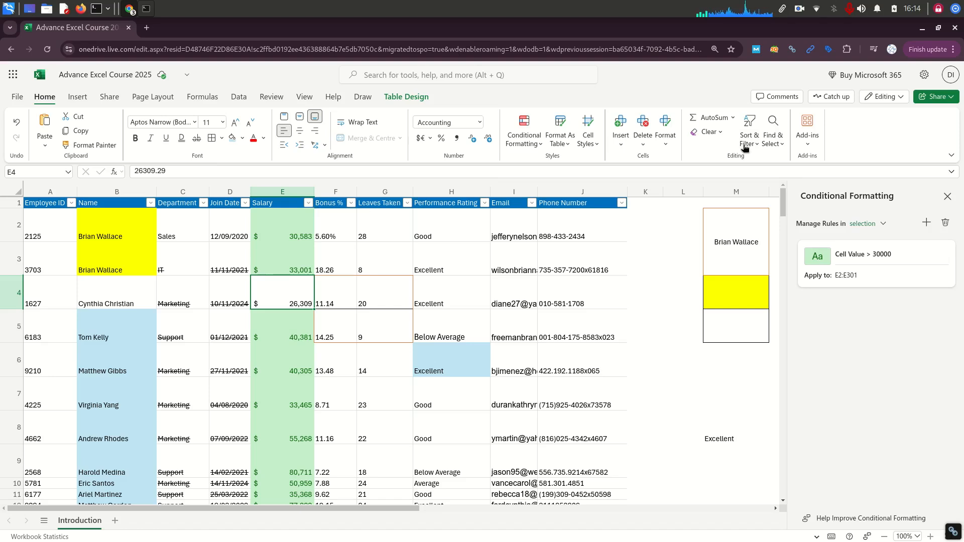
pyautogui.click(293, 232)
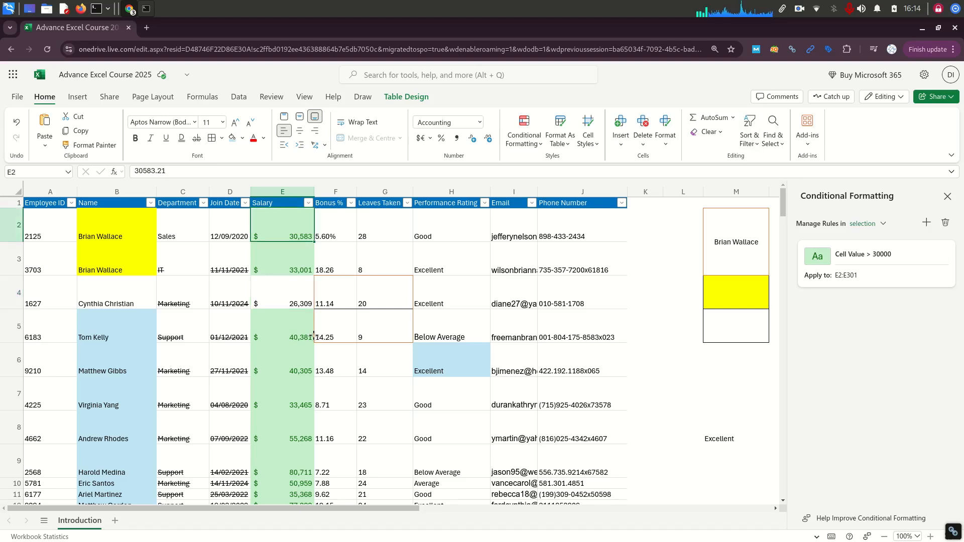
pyautogui.click(308, 203)
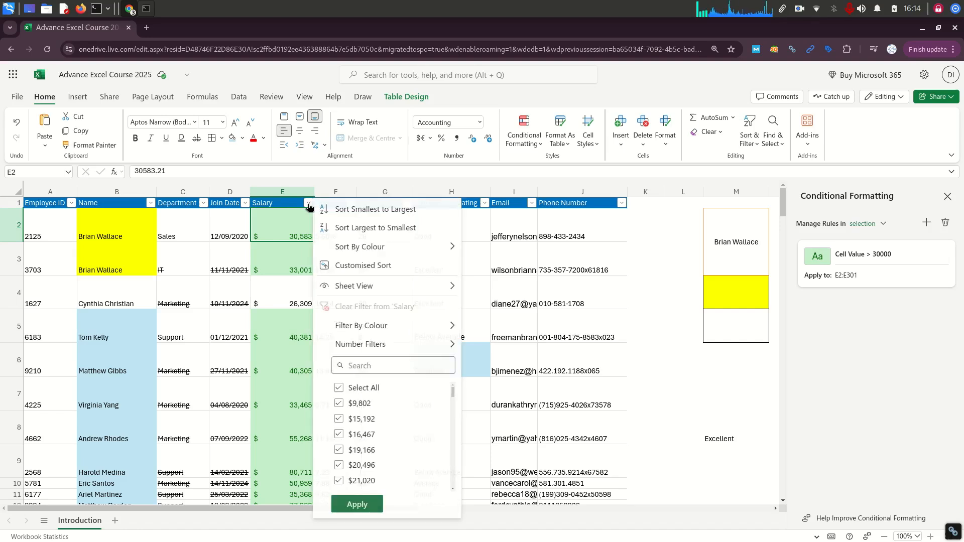
pyautogui.click(302, 225)
# Select the whole employee table and turn its filter off and back on
pyautogui.click(281, 203)
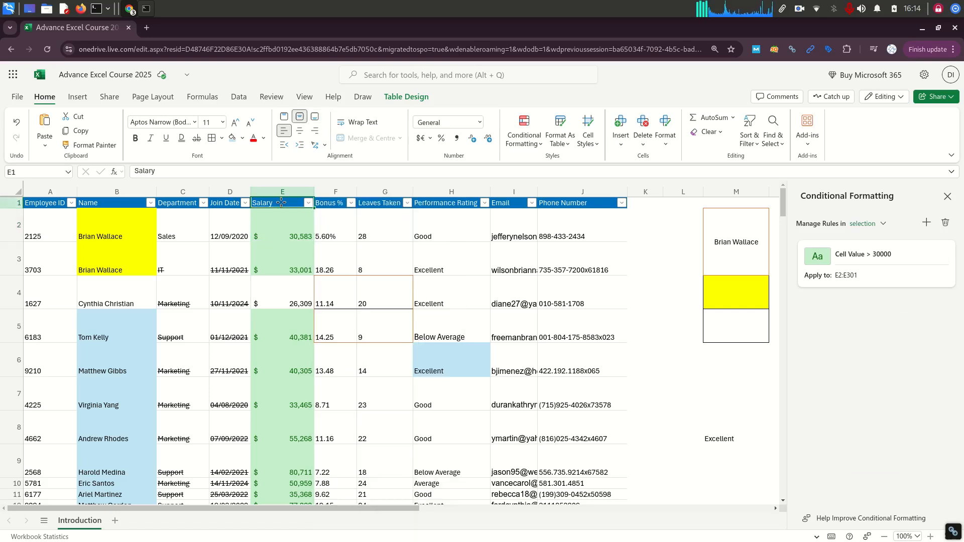
pyautogui.hotkey('ctrl', 'Left')
pyautogui.hotkey('ctrl', 'shift', 'Right')
pyautogui.hotkey('ctrl', 'shift', 'Down')
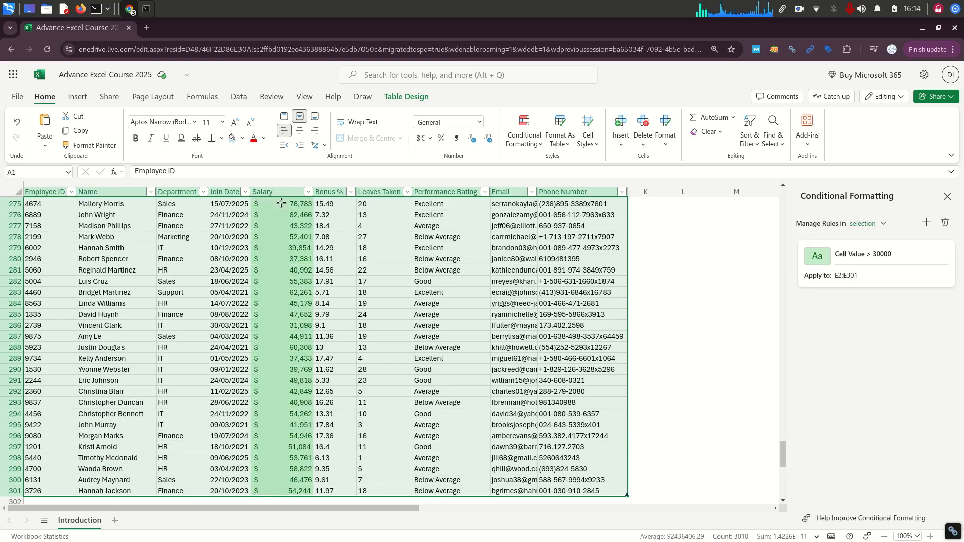
pyautogui.click(750, 134)
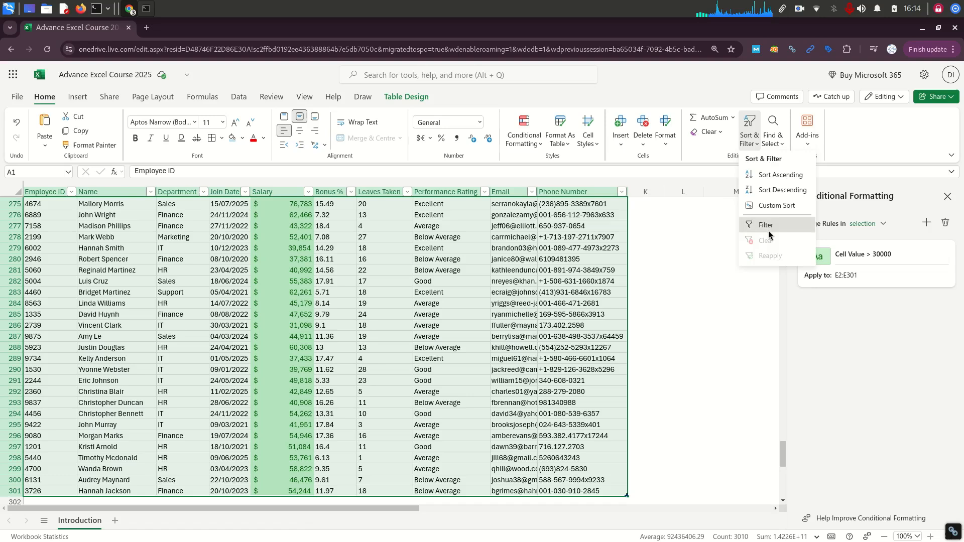
pyautogui.click(768, 227)
pyautogui.click(752, 139)
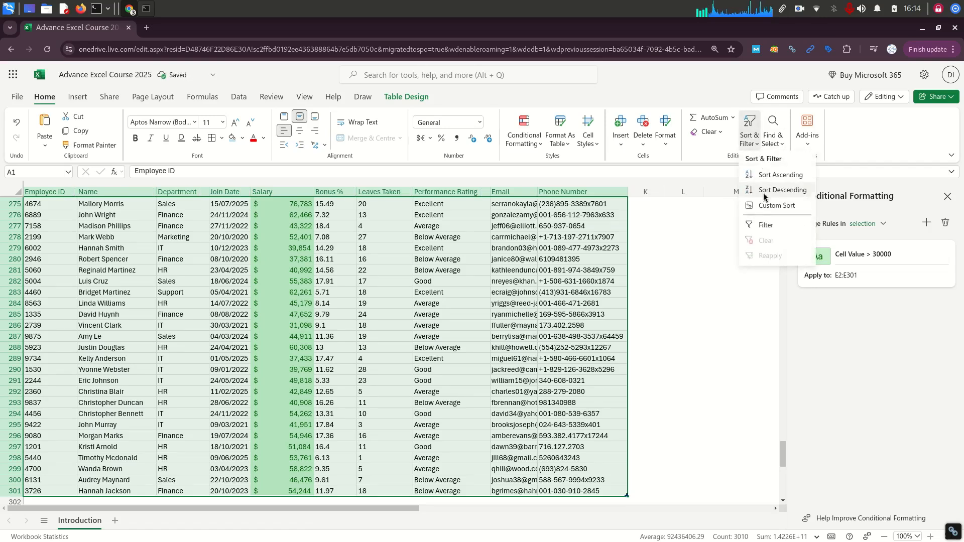
pyautogui.click(768, 226)
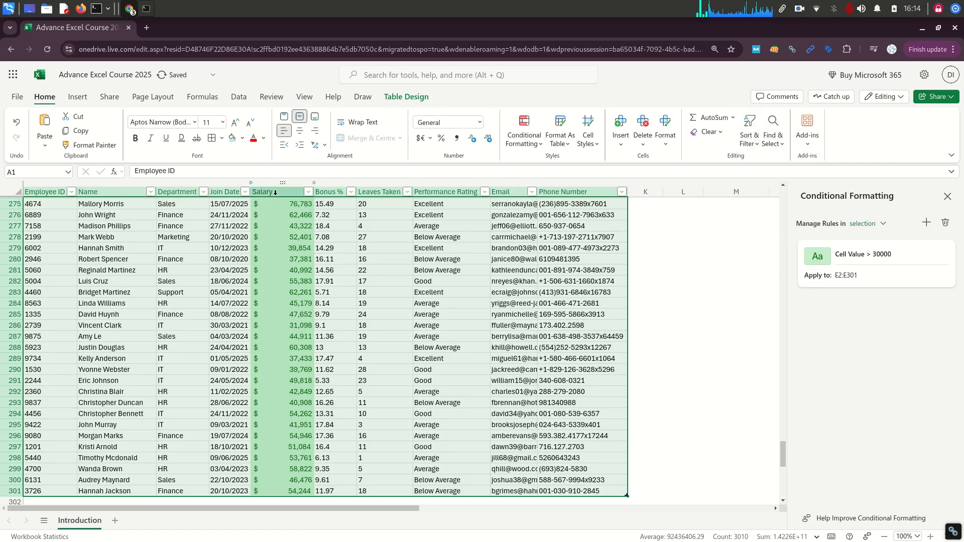
# Filter the Salary column to cells with no fill to review their employee names, and clear the filter again
pyautogui.click(277, 192)
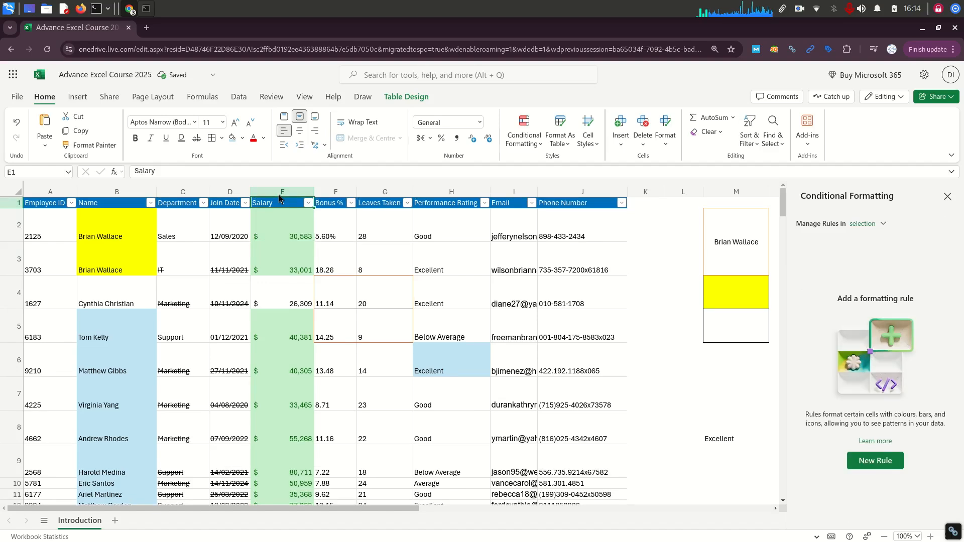
pyautogui.click(308, 203)
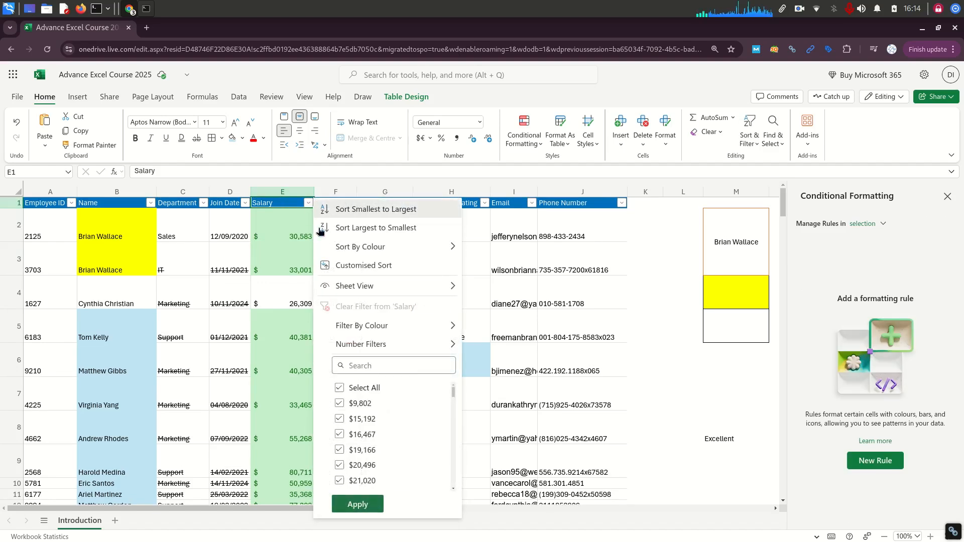
pyautogui.moveTo(394, 329)
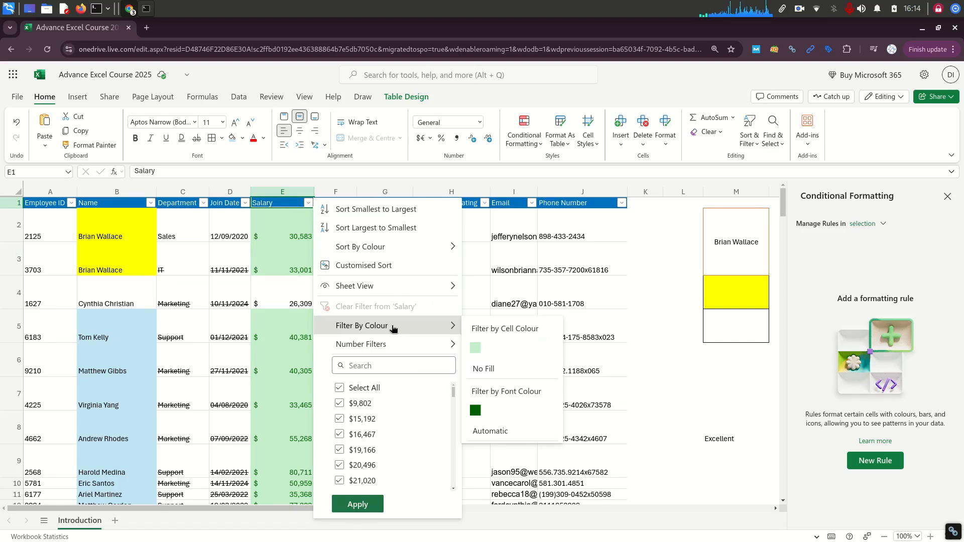
pyautogui.click(481, 370)
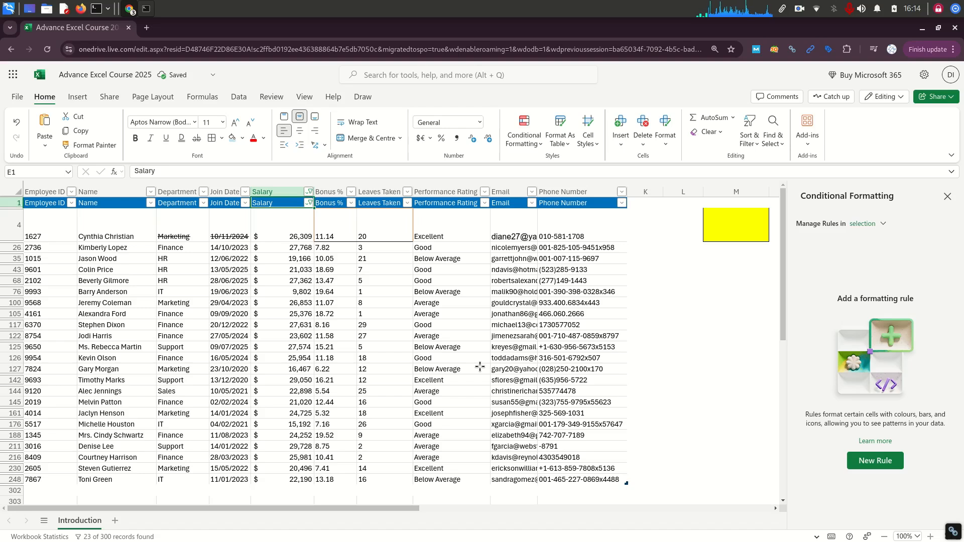
pyautogui.moveTo(94, 227); pyautogui.dragTo(121, 482)
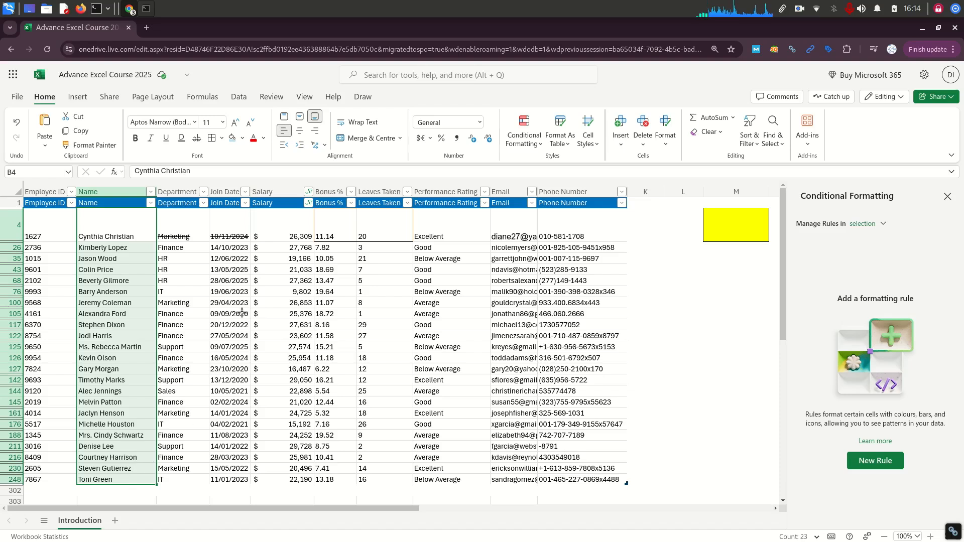
pyautogui.click(309, 203)
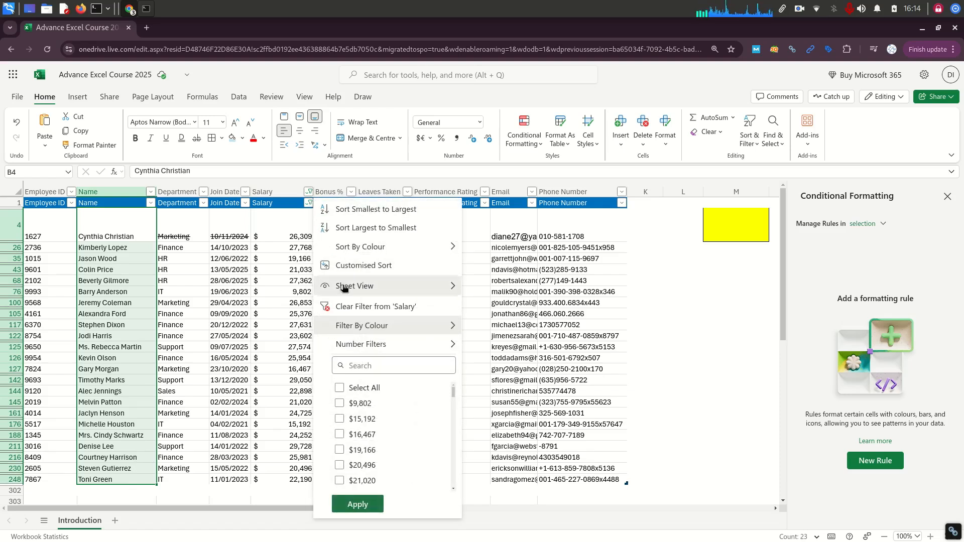
pyautogui.click(374, 307)
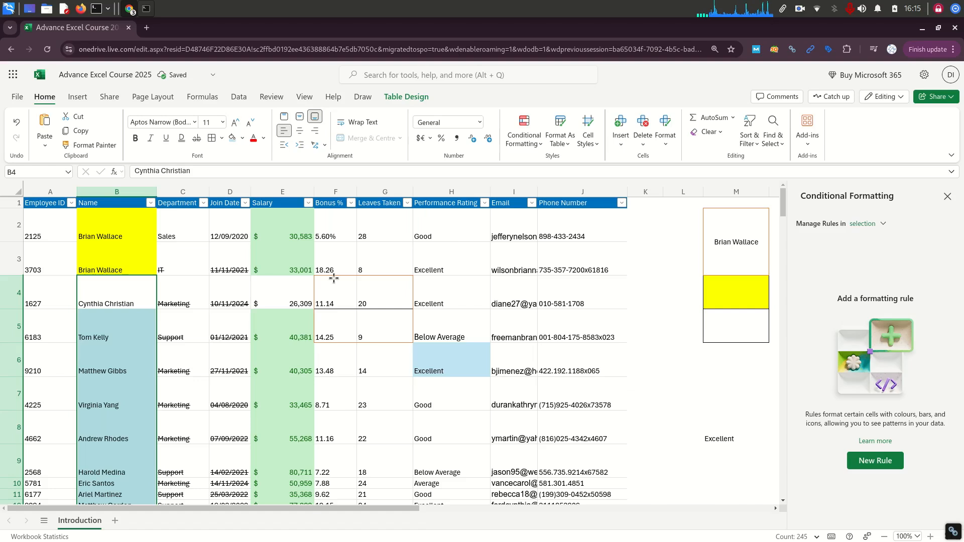
pyautogui.click(524, 135)
pyautogui.moveTo(563, 186)
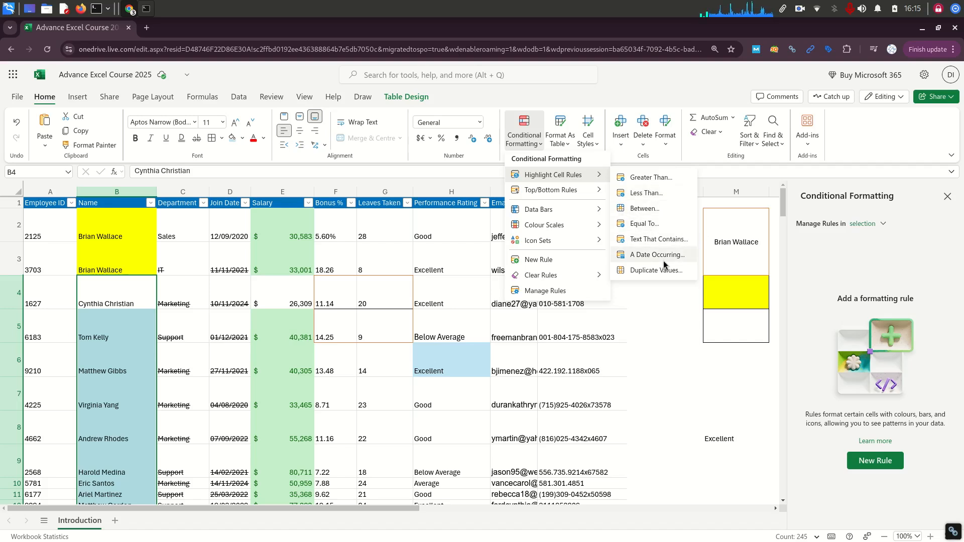
pyautogui.moveTo(565, 281)
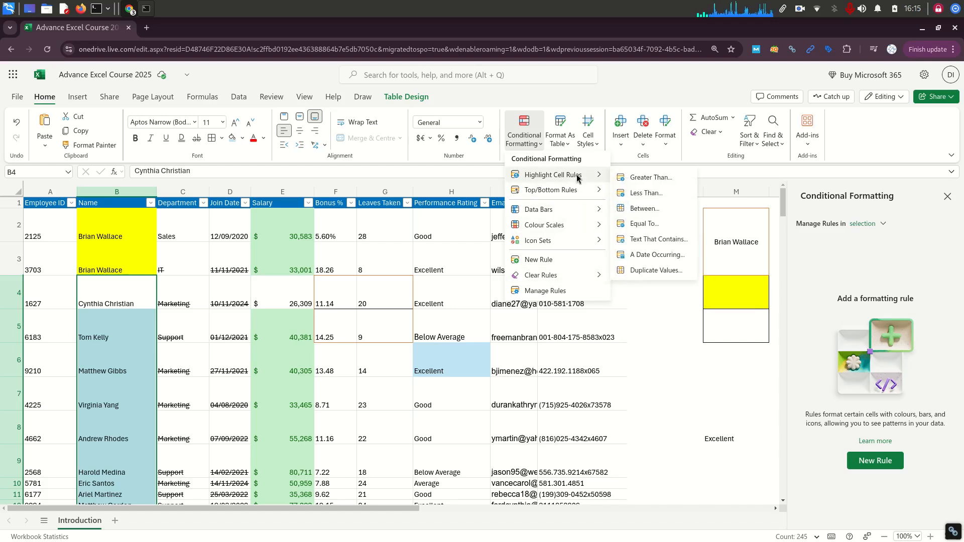
pyautogui.click(567, 88)
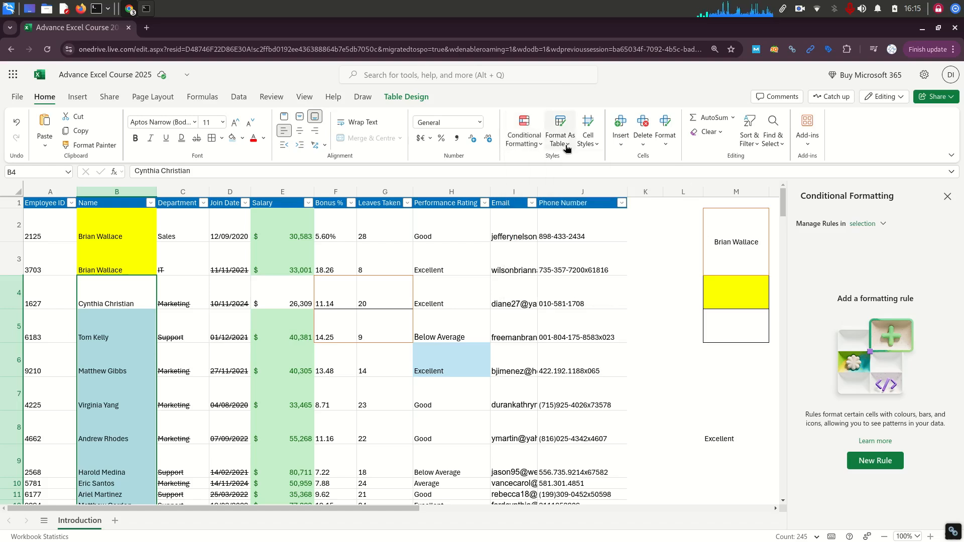
pyautogui.click(567, 145)
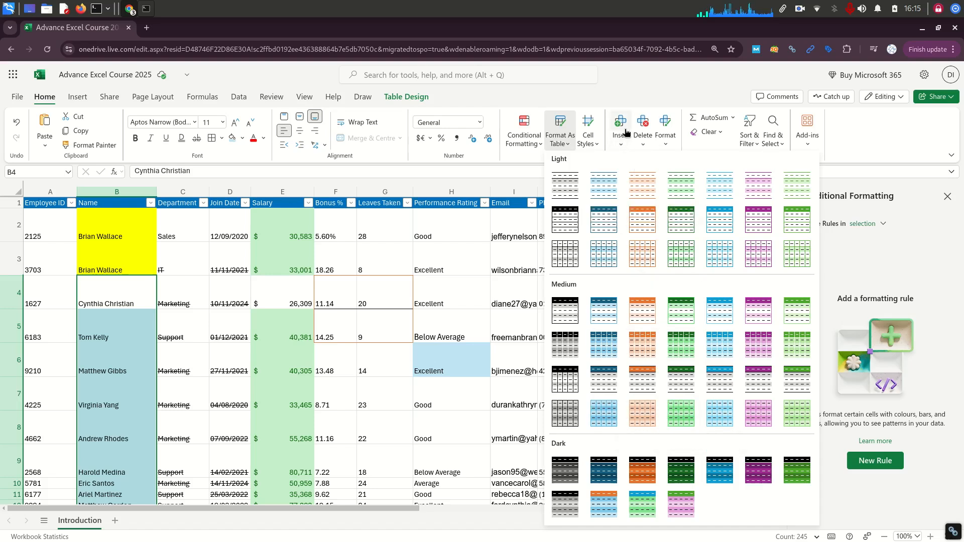
pyautogui.click(628, 97)
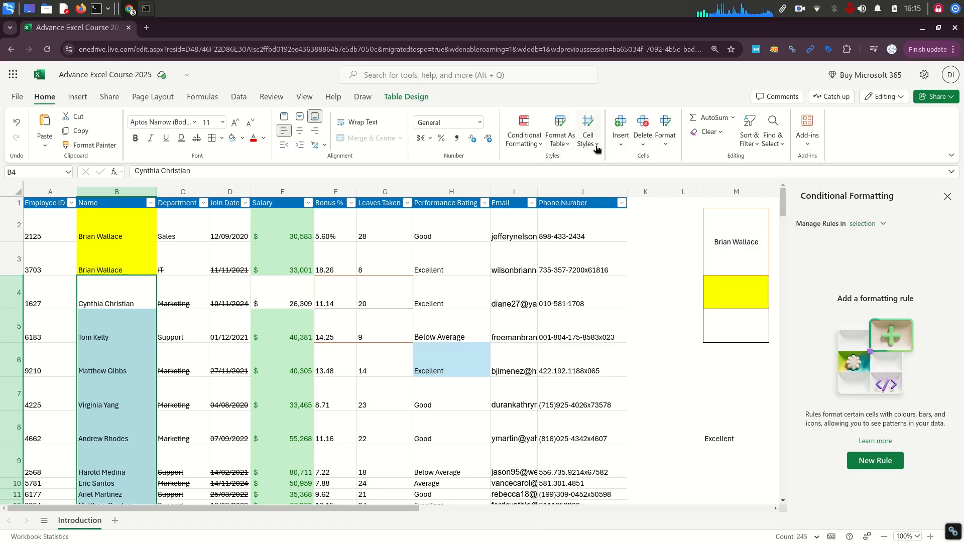
pyautogui.click(596, 145)
pyautogui.click(621, 145)
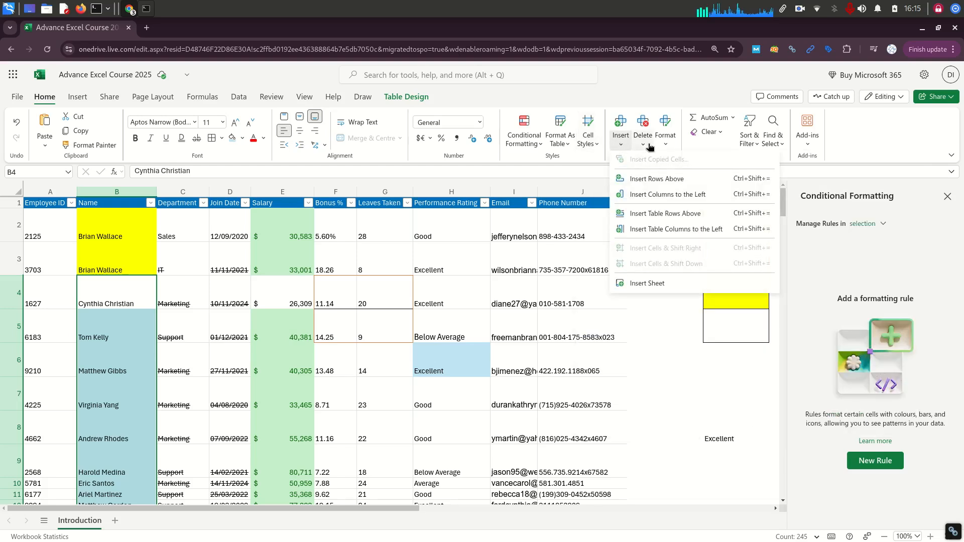
pyautogui.click(643, 144)
pyautogui.click(666, 146)
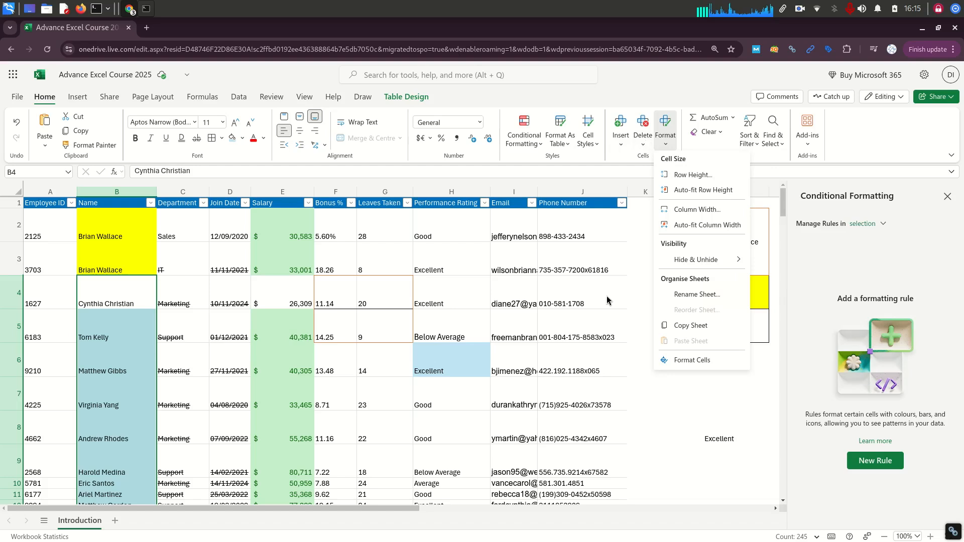
pyautogui.press('Escape')
# Insert one blank row above row 2 of the employee table
pyautogui.click(14, 227)
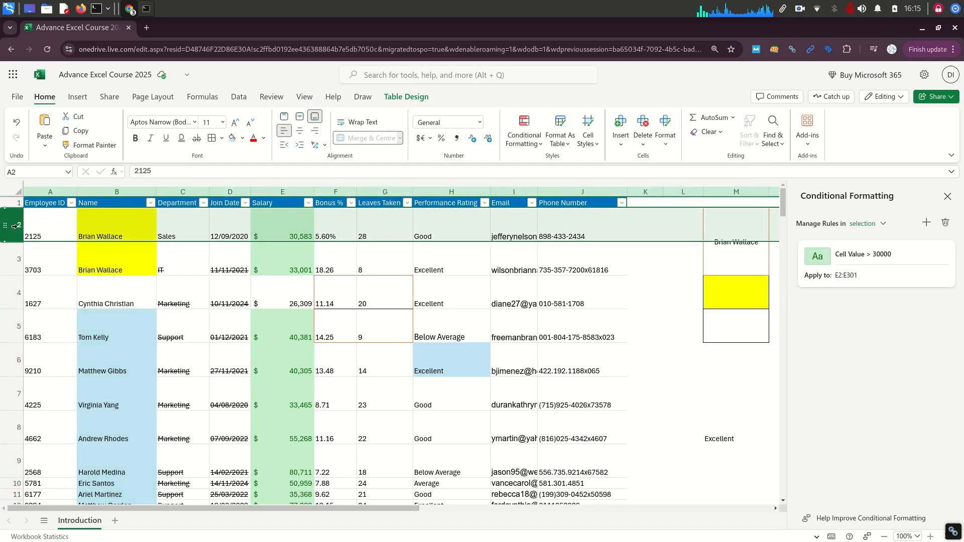
pyautogui.rightClick(14, 226)
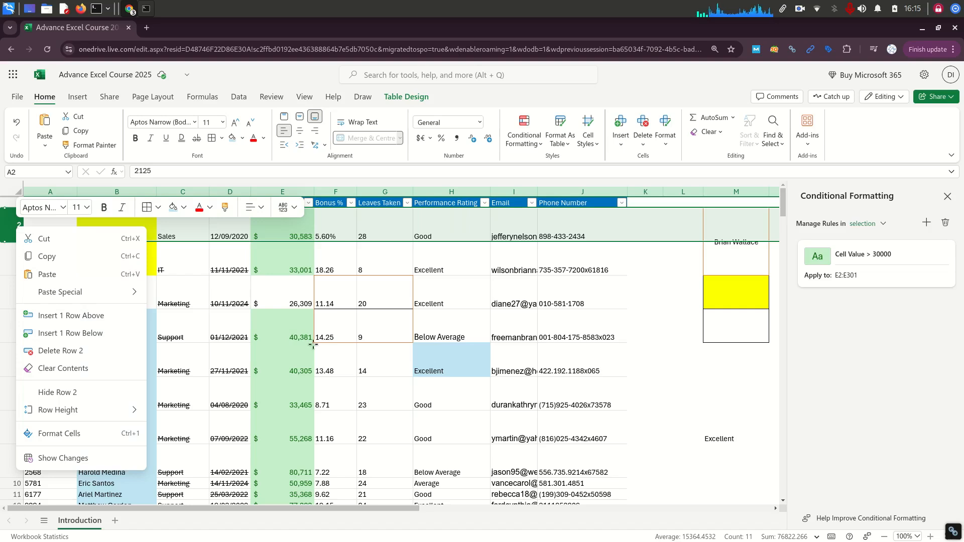
pyautogui.click(15, 227)
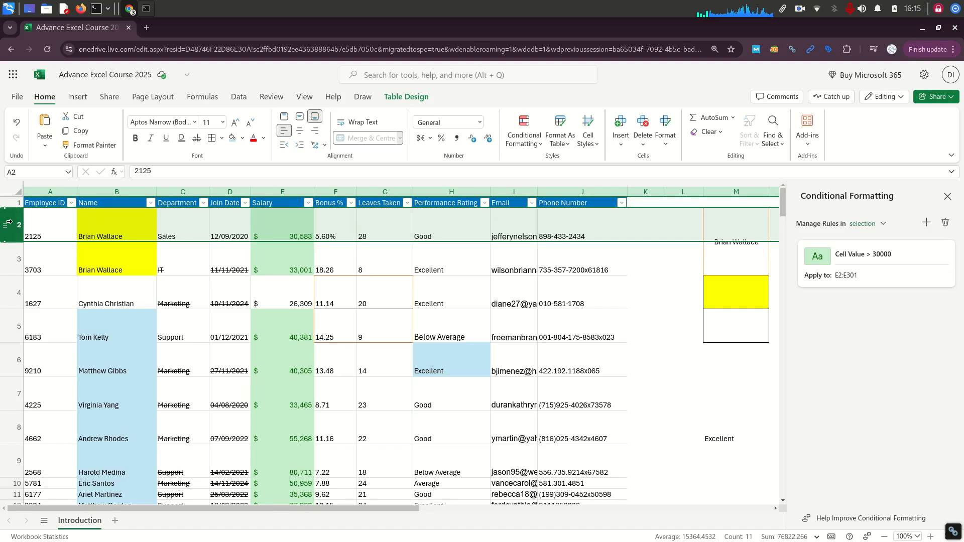
pyautogui.rightClick(9, 224)
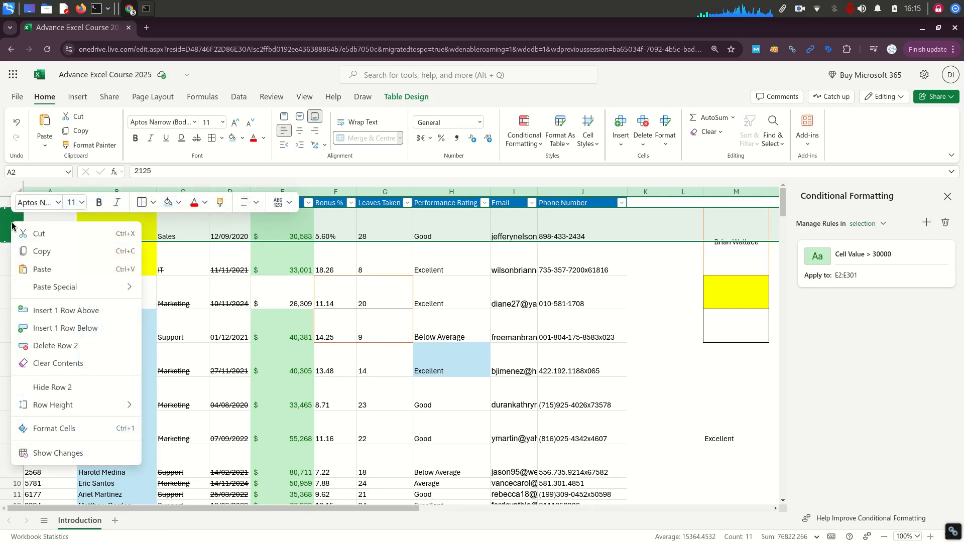
pyautogui.click(90, 312)
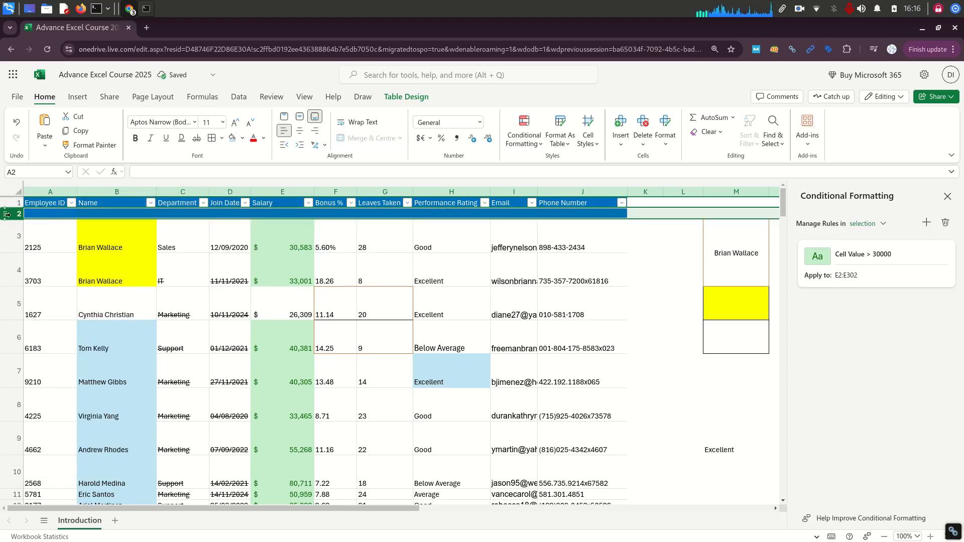
# Insert one blank row below row 3 of the employee table
pyautogui.click(15, 240)
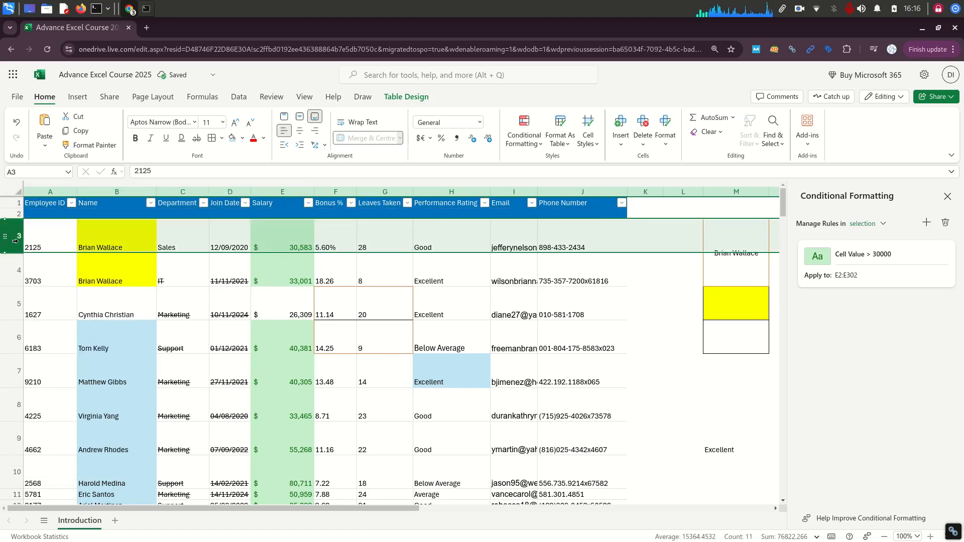
pyautogui.rightClick(16, 241)
pyautogui.click(74, 348)
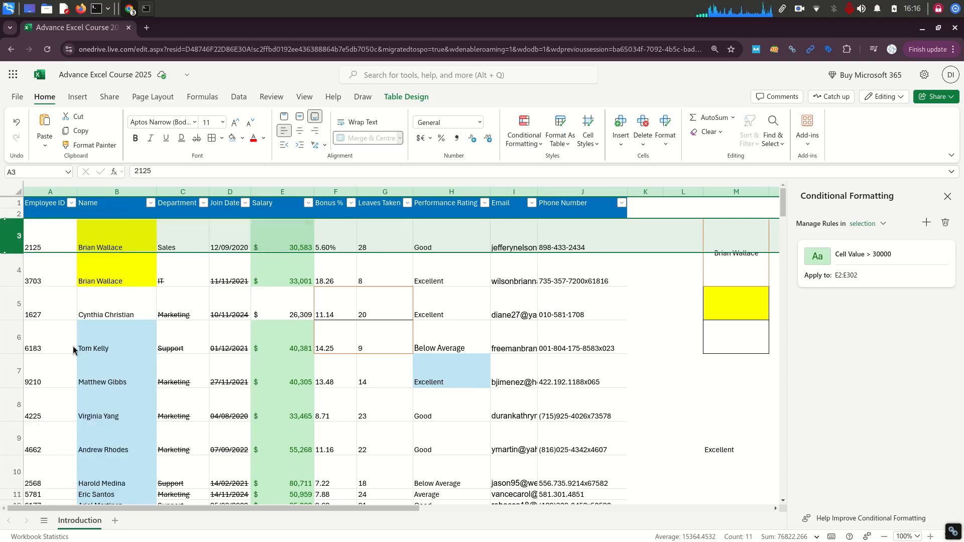
# Examine the row options for row 4 and the column options for the Leaves Taken column
pyautogui.rightClick(11, 276)
pyautogui.moveTo(73, 352)
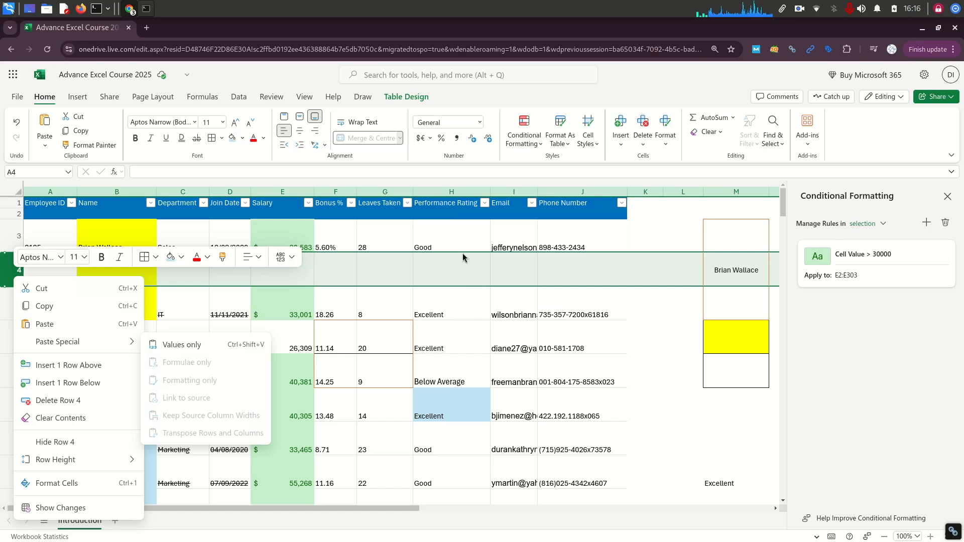
pyautogui.click(383, 191)
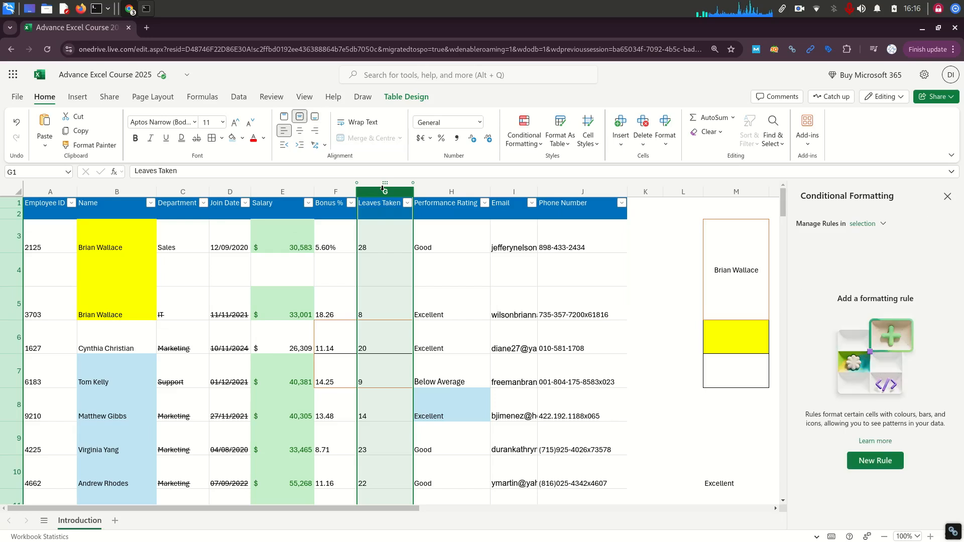
pyautogui.rightClick(385, 189)
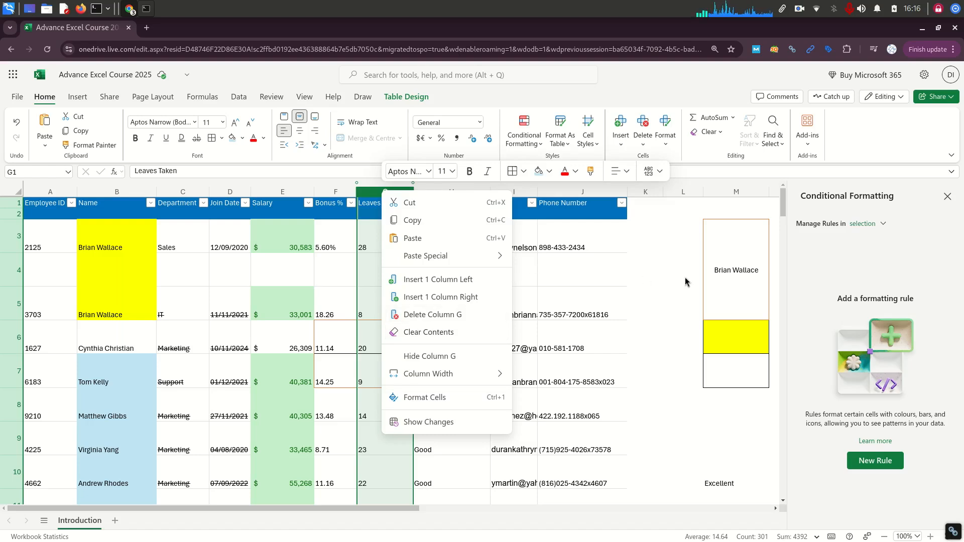
pyautogui.press('Escape')
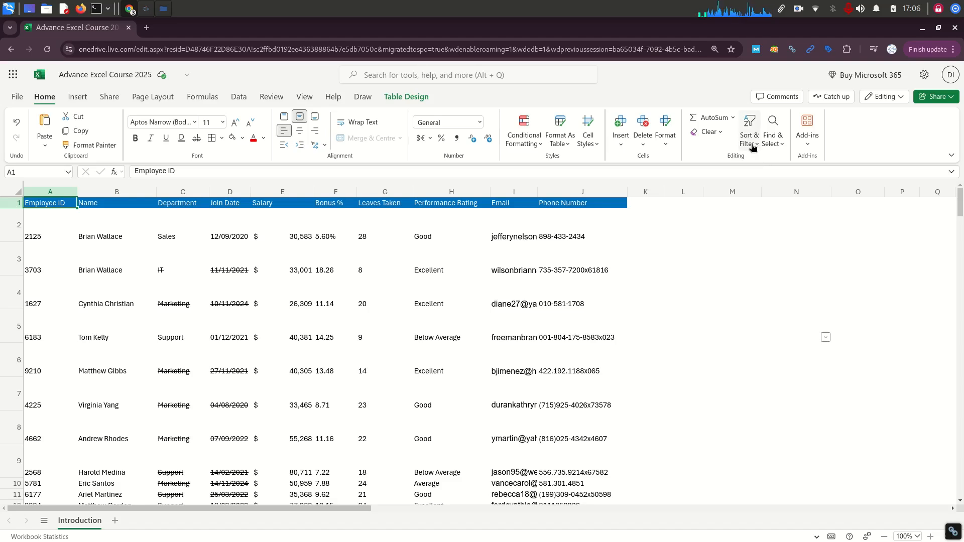
# Select the whole employee table from cell A1 and turn on its filter
pyautogui.click(511, 229)
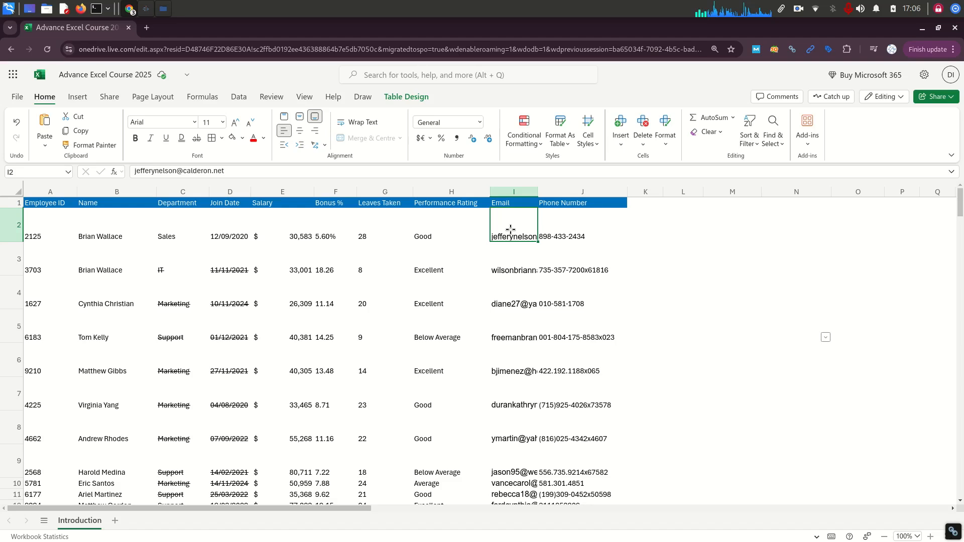
pyautogui.hotkey('ctrl', 'Home')
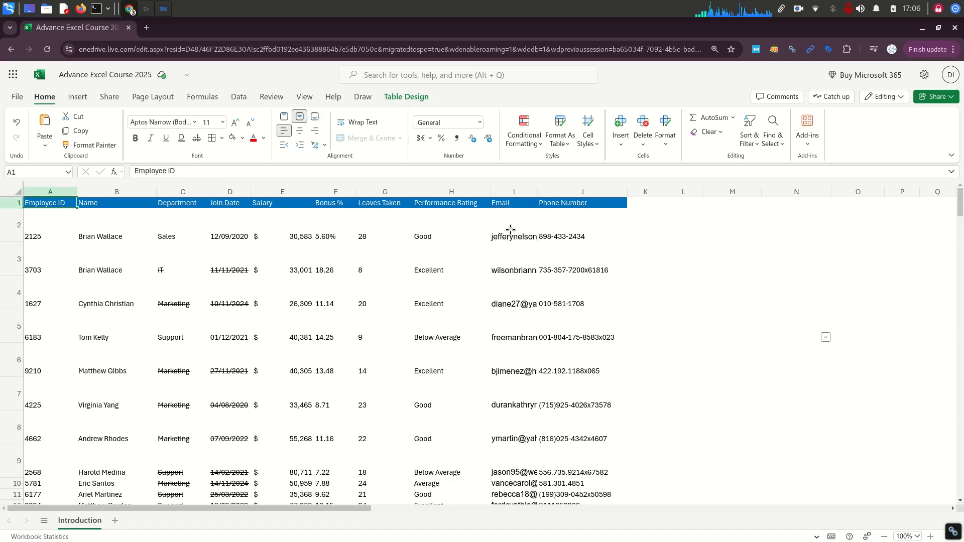
pyautogui.hotkey('ctrl', 'a')
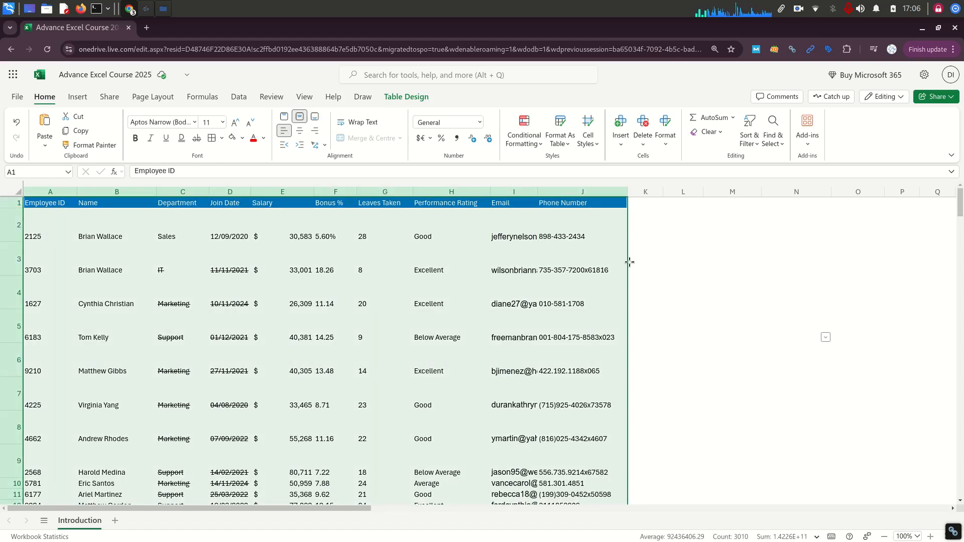
pyautogui.click(749, 143)
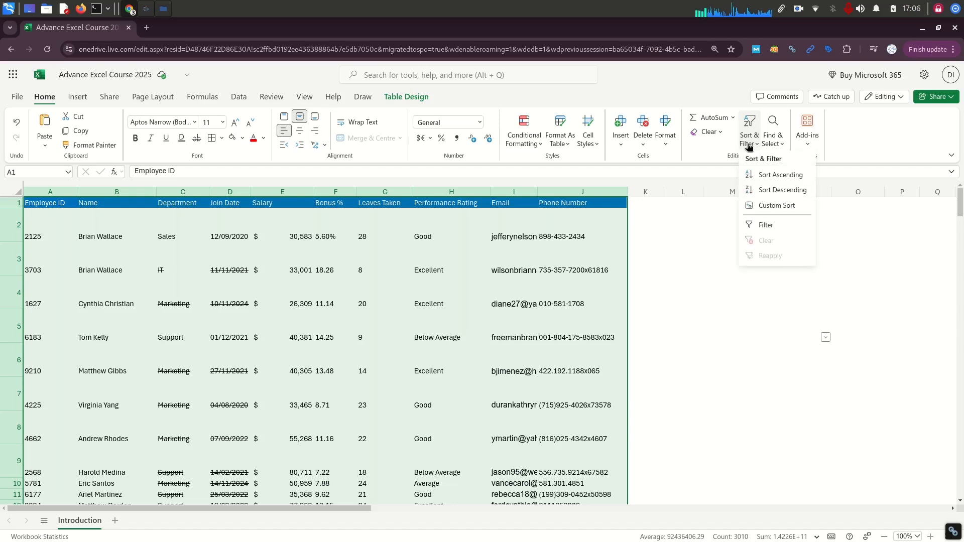
pyautogui.click(768, 228)
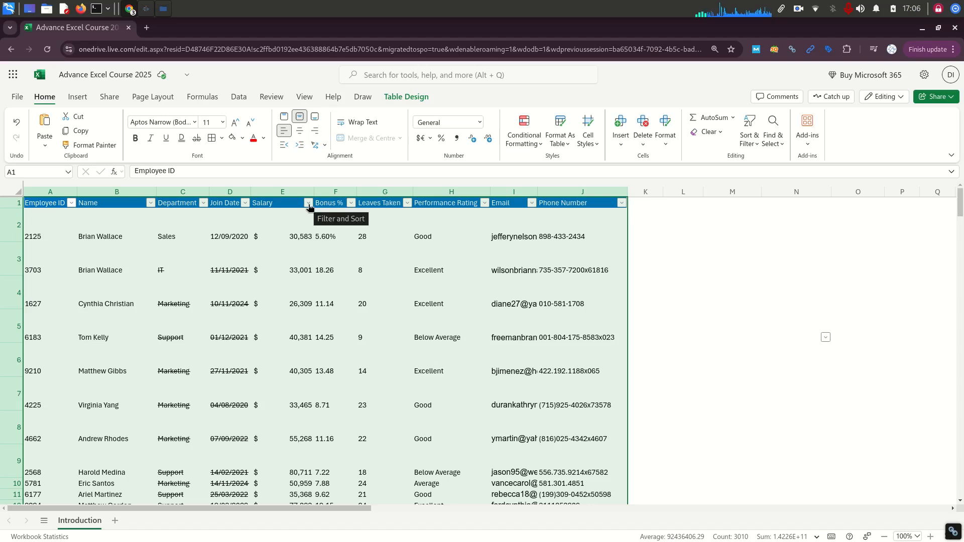
# Sort the employee table by Salary from largest to smallest, and re-sort it from smallest to largest
pyautogui.click(309, 203)
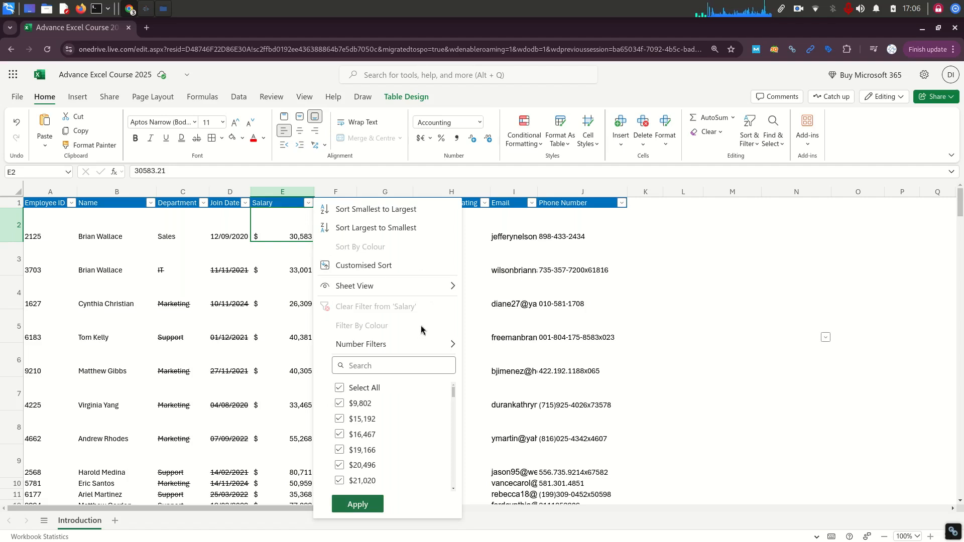
pyautogui.moveTo(431, 346)
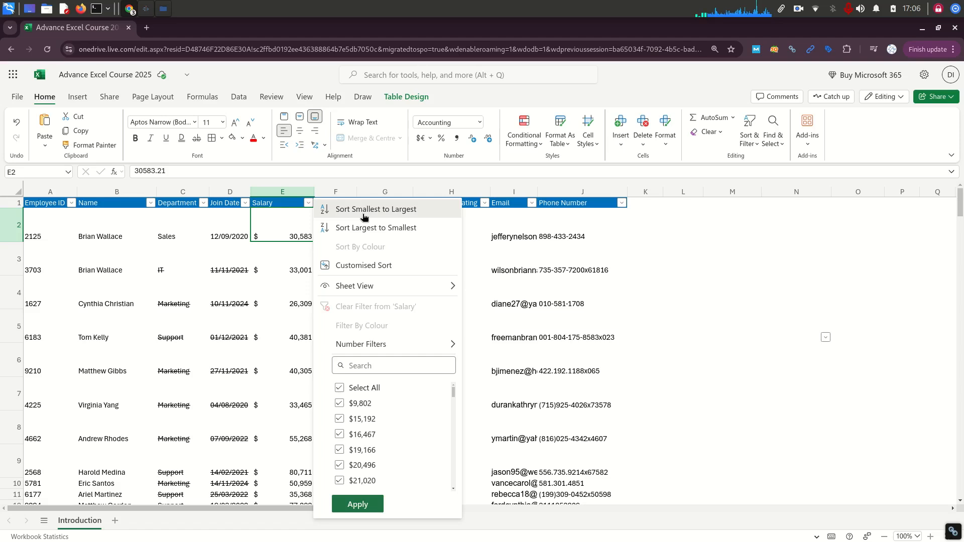
pyautogui.click(373, 231)
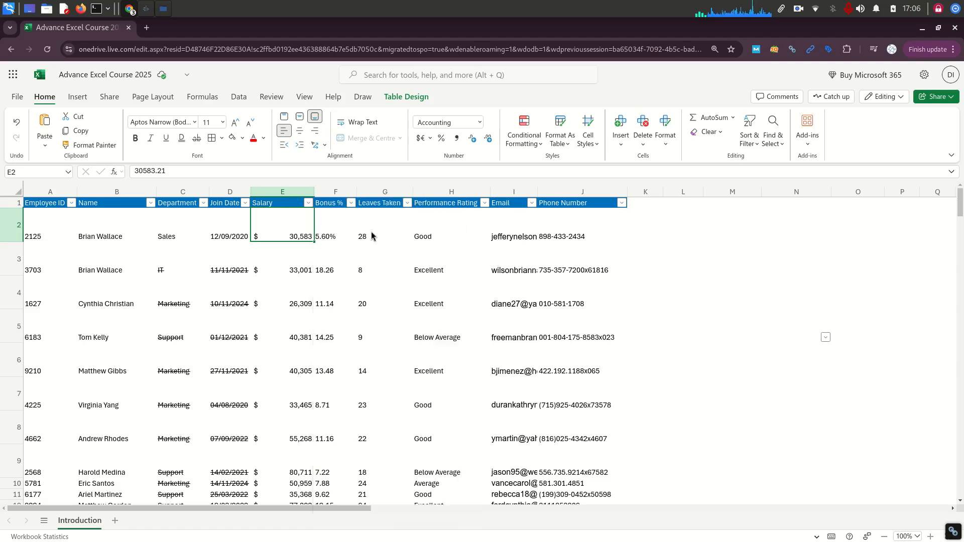
pyautogui.click(307, 202)
pyautogui.click(344, 211)
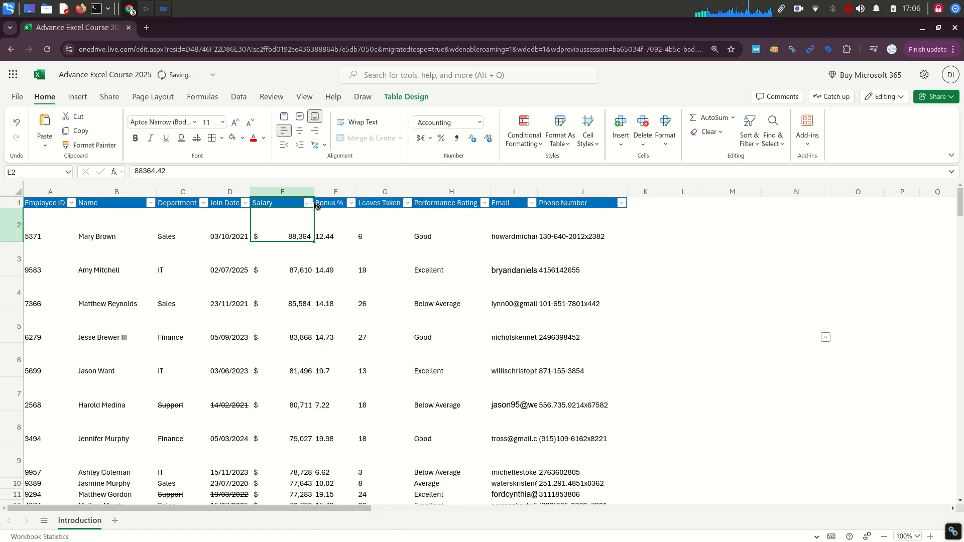
# Apply a number filter to the Salary column that shows only values greater than 30000
pyautogui.click(308, 202)
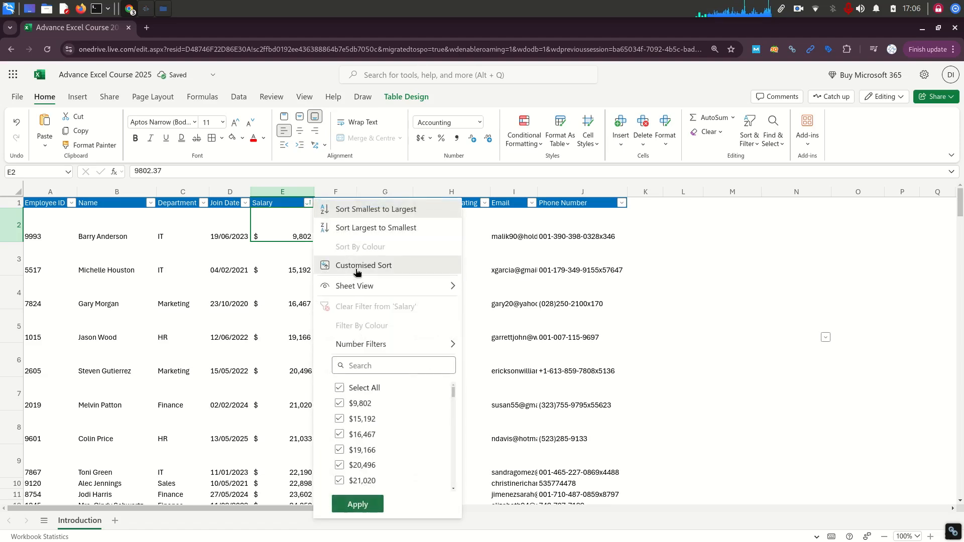
pyautogui.moveTo(364, 288)
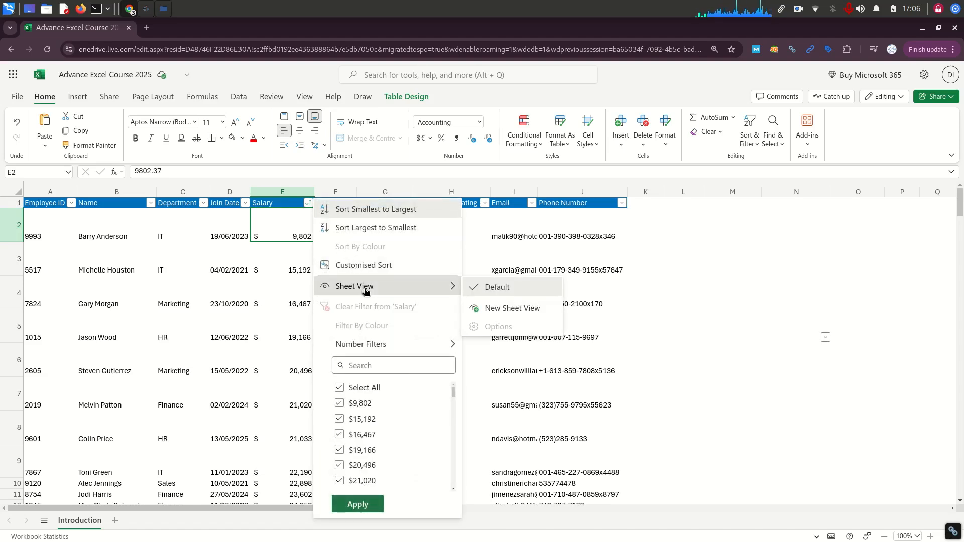
pyautogui.moveTo(395, 348)
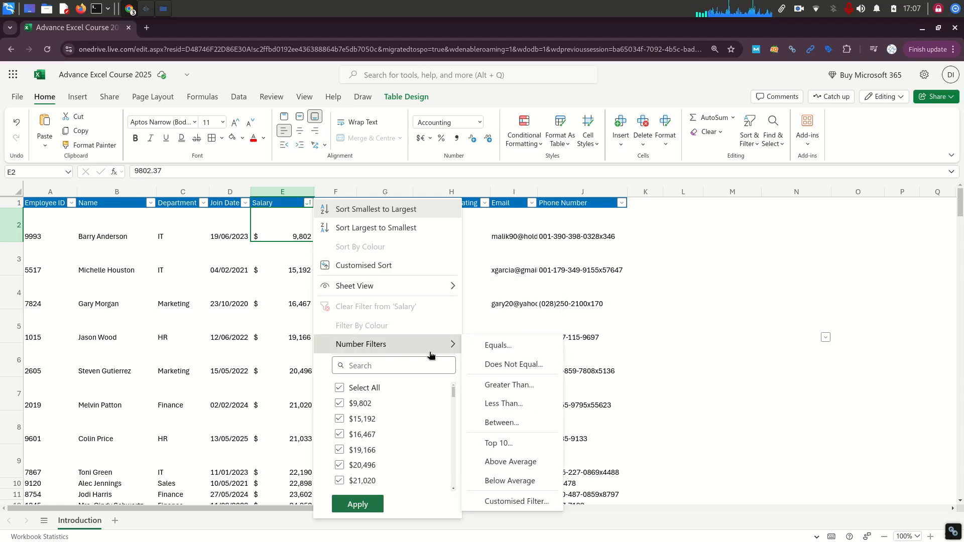
pyautogui.click(520, 391)
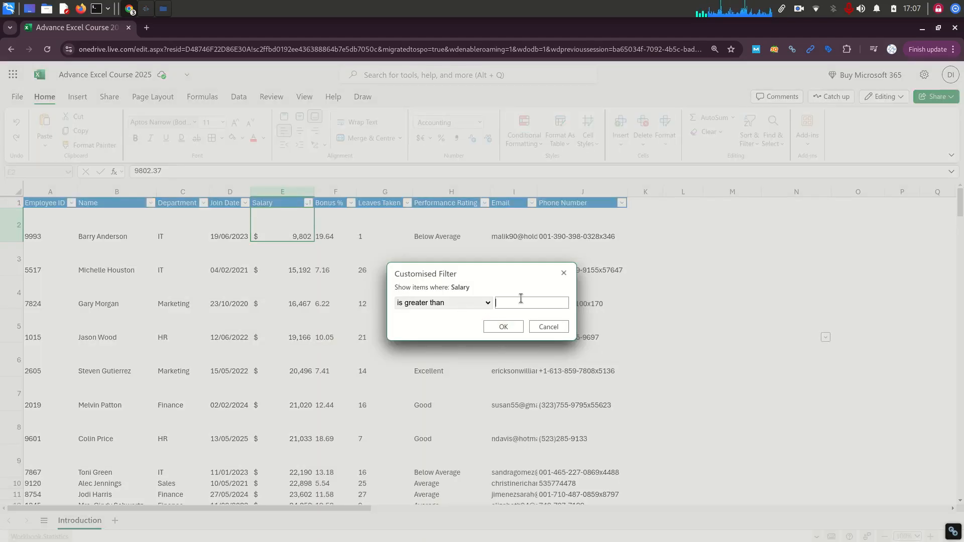
pyautogui.write('30000')
pyautogui.press('Return')
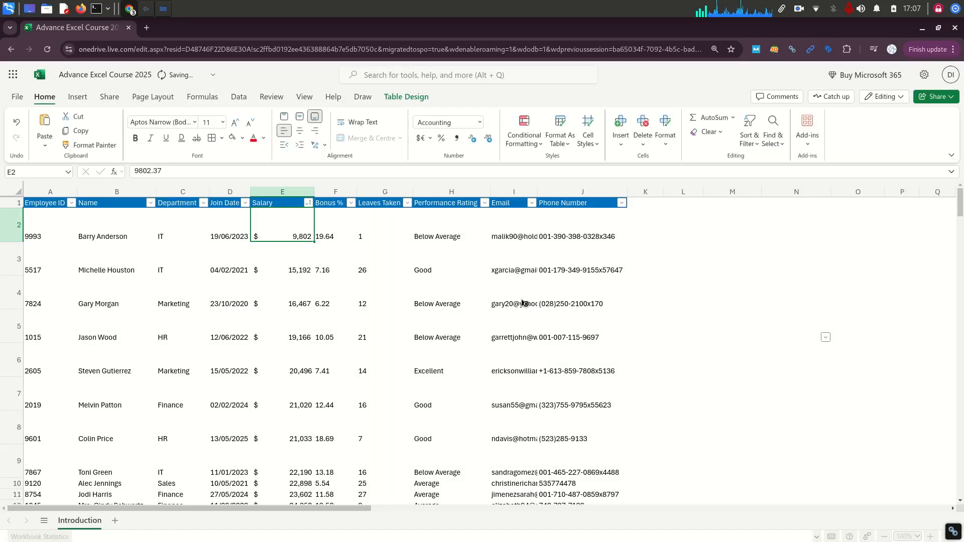
# Review the filtered Join Date and Salary columns from end to end, and look over the Highlight Cell Rules options
pyautogui.press('Left')
pyautogui.press('Down')
pyautogui.hotkey('ctrl', 'Down')
pyautogui.hotkey('ctrl', 'Up')
pyautogui.press('Right')
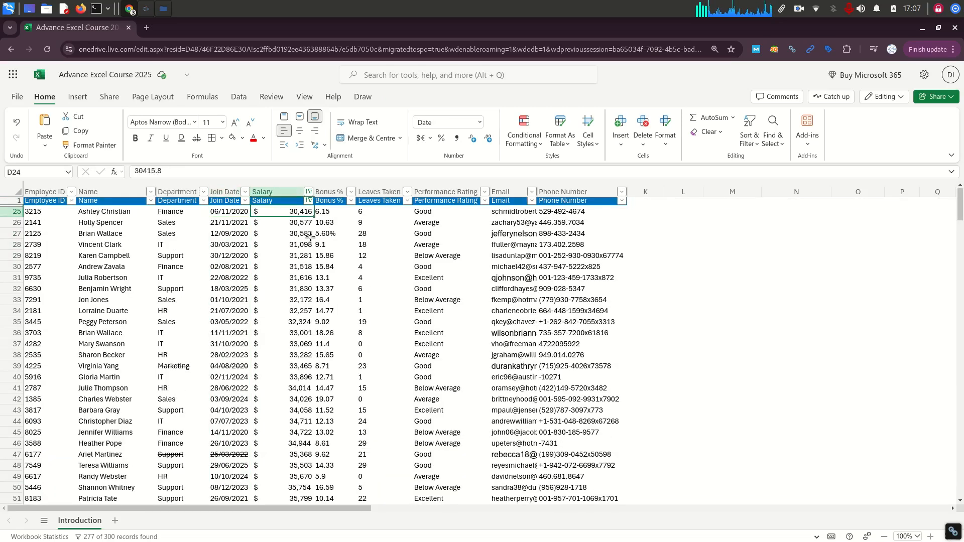
pyautogui.hotkey('ctrl', 'Down')
pyautogui.hotkey('ctrl', 'Up')
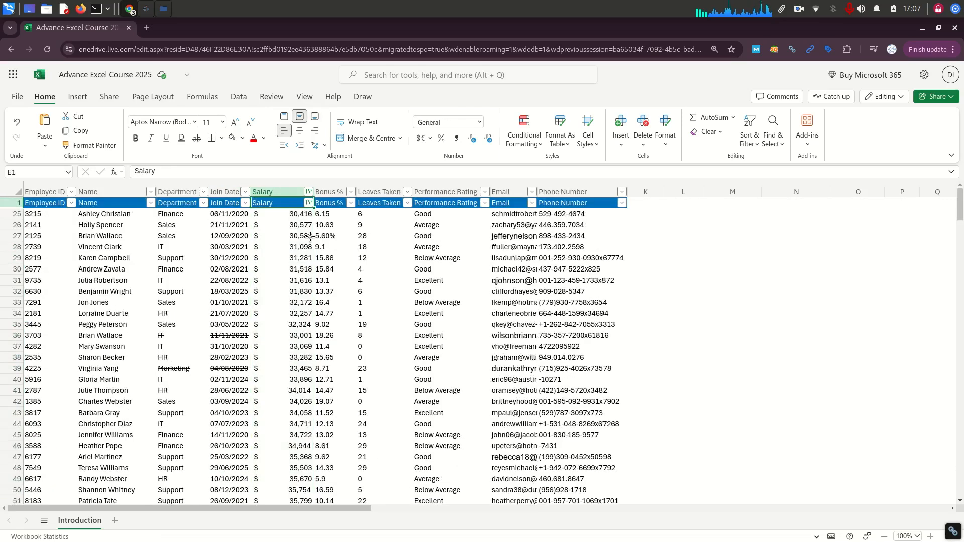
pyautogui.click(539, 145)
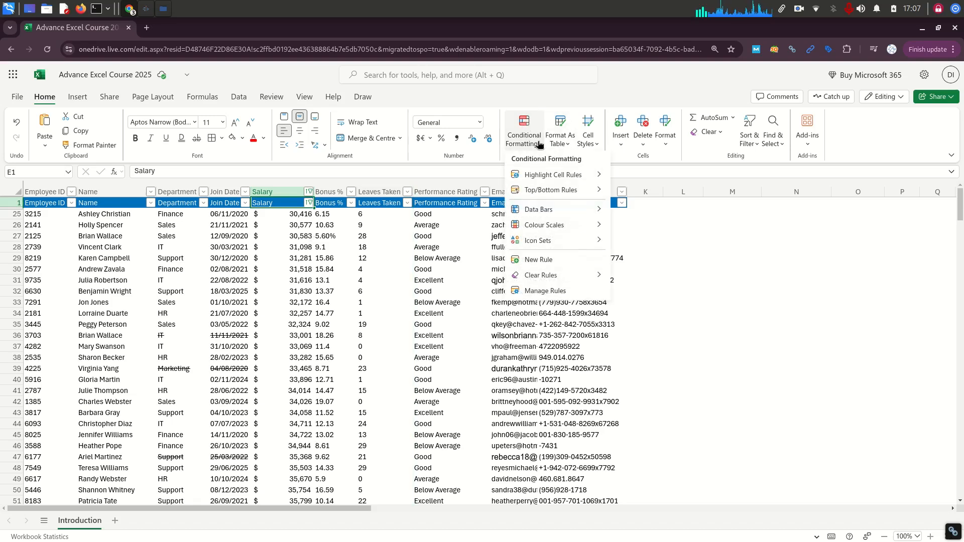
pyautogui.moveTo(561, 177)
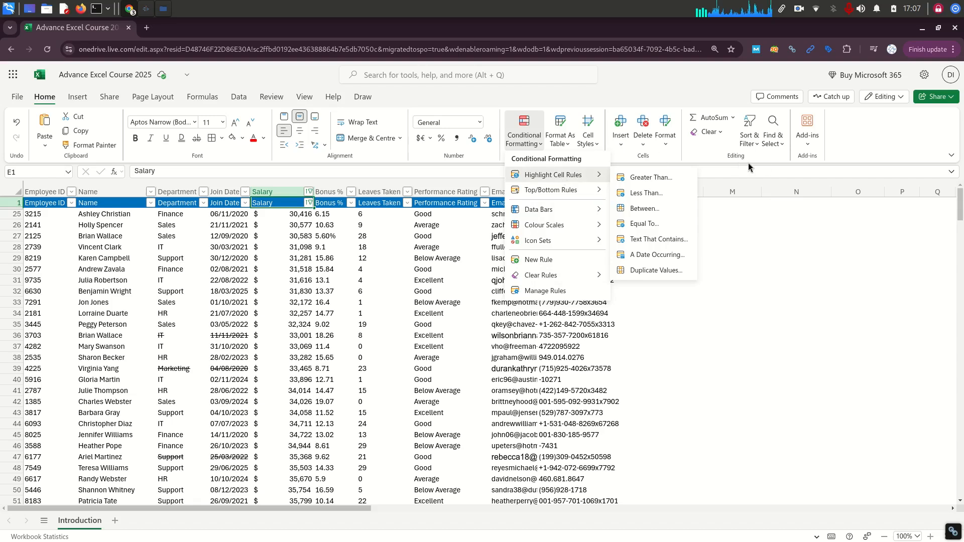
pyautogui.click(749, 78)
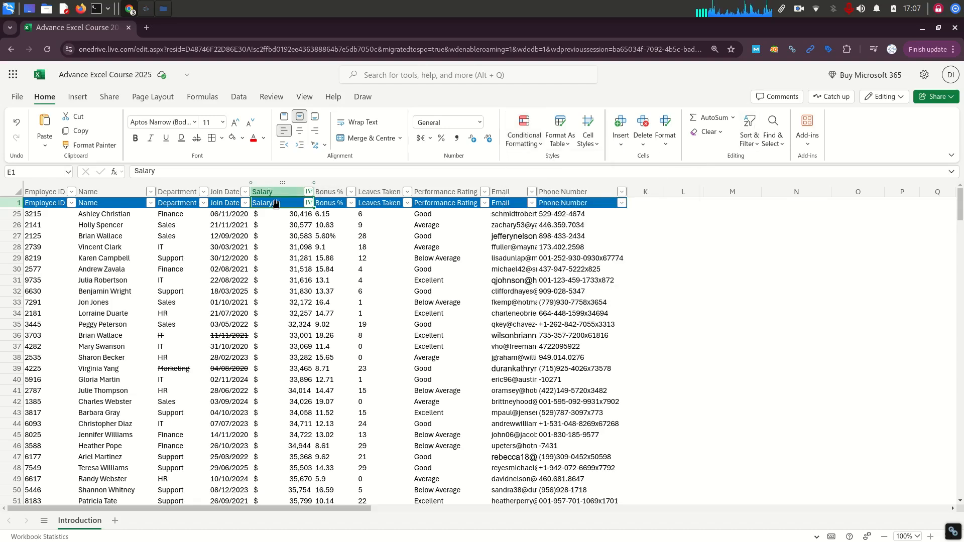
# Change the Salary column's number filter to show only values less than 30000, and revisit its number filter options
pyautogui.click(310, 204)
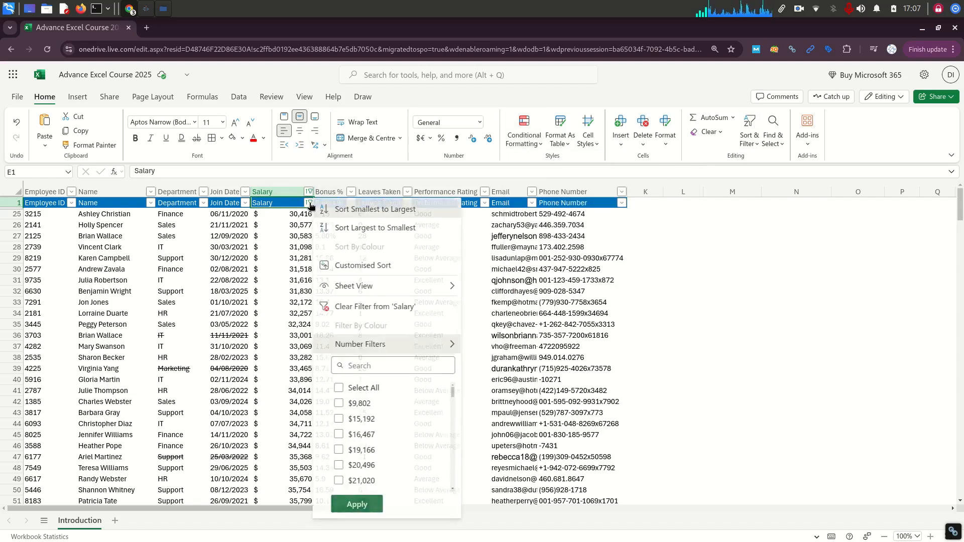
pyautogui.moveTo(401, 345)
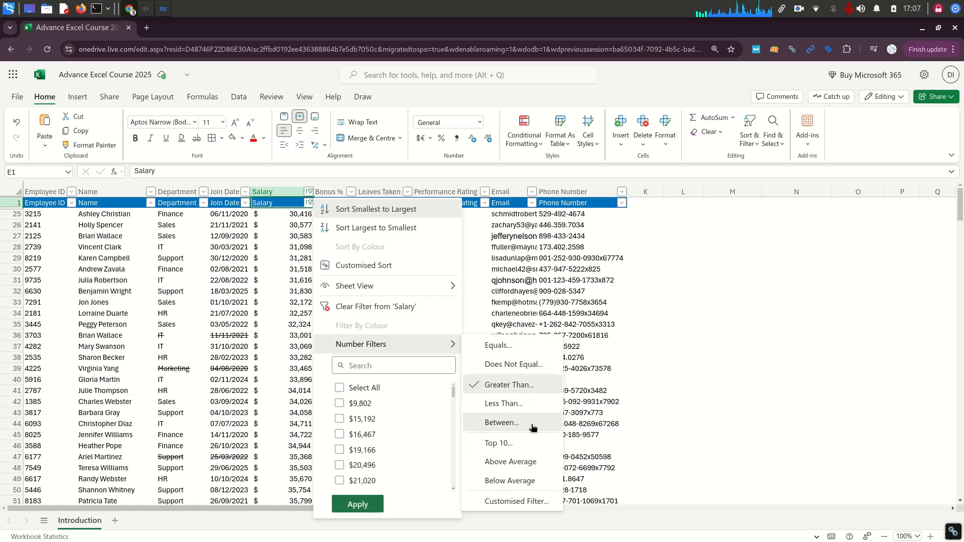
pyautogui.click(531, 406)
pyautogui.write('30000')
pyautogui.press('Return')
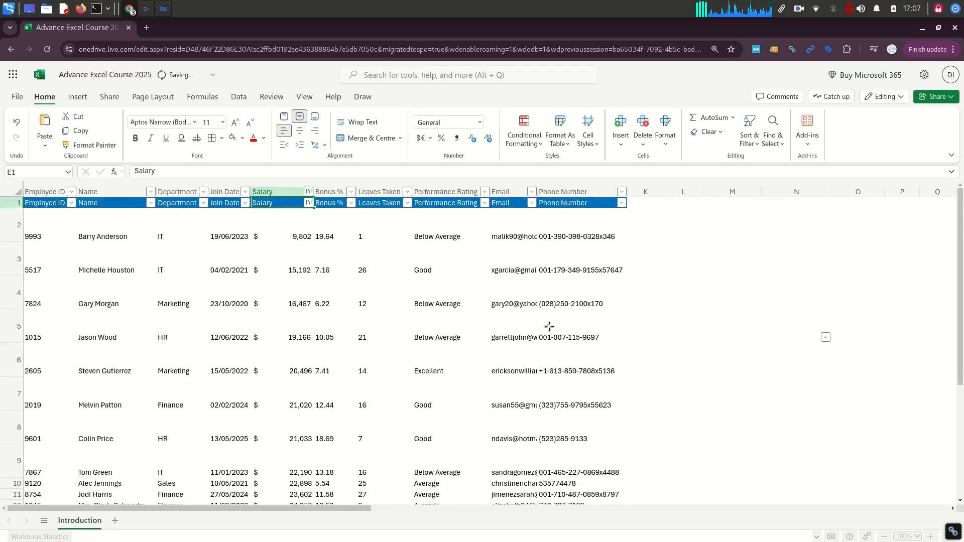
pyautogui.click(308, 212)
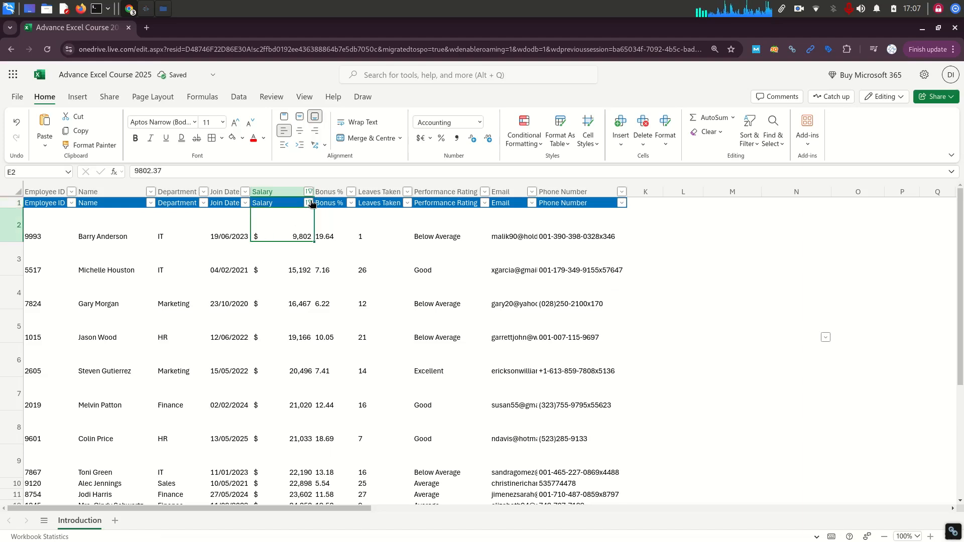
pyautogui.click(309, 203)
pyautogui.moveTo(364, 344)
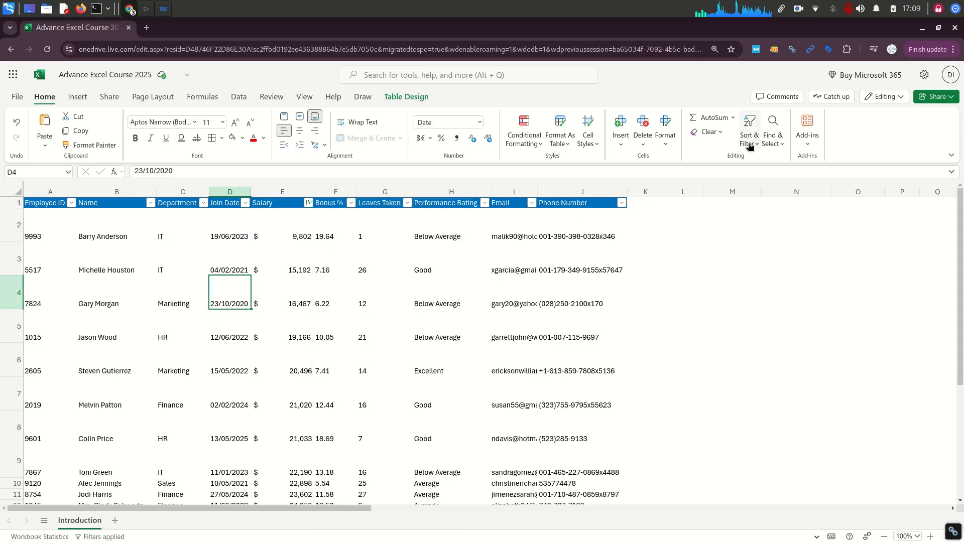
# Clear the applied filter, select the whole employee table and turn its filter off
pyautogui.click(750, 145)
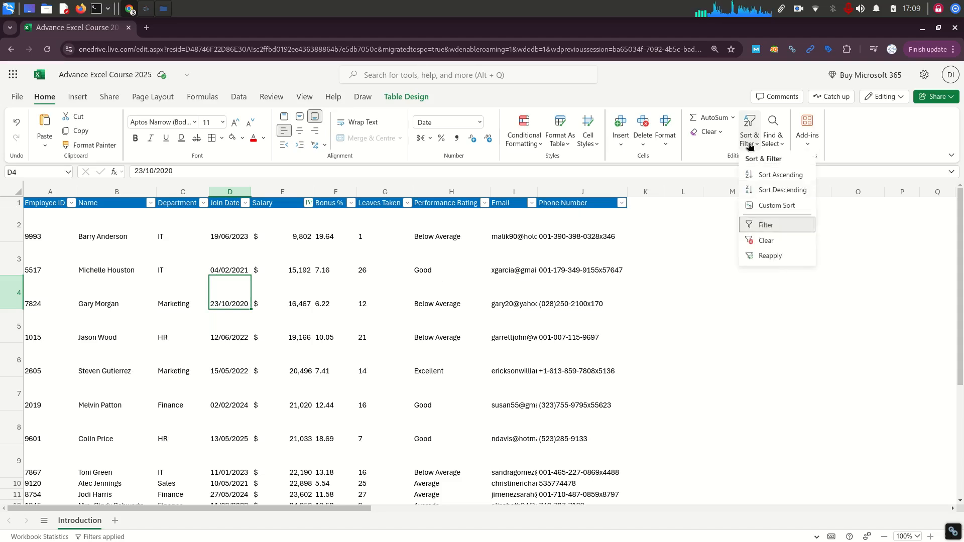
pyautogui.click(770, 242)
pyautogui.hotkey('ctrl', 'Home')
pyautogui.hotkey('ctrl', 'shift', 'End')
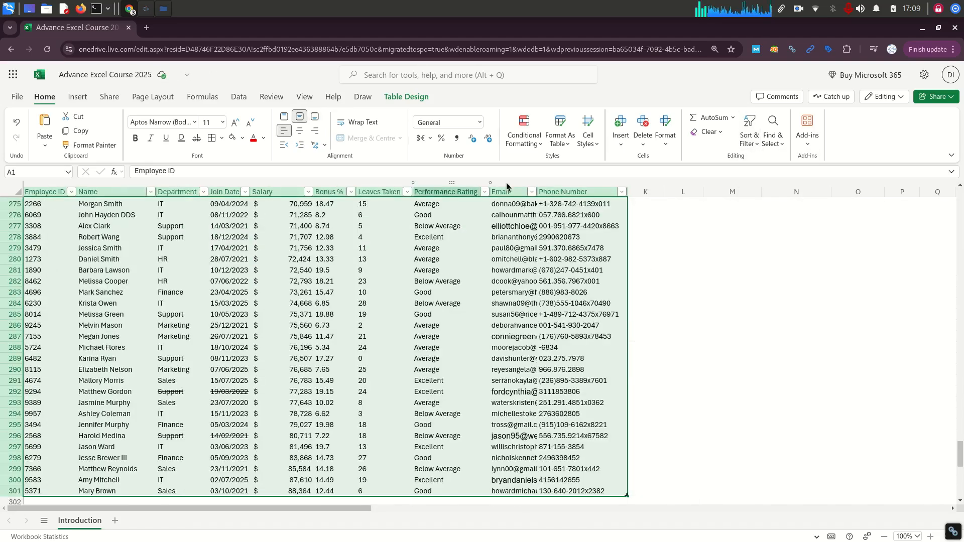
pyautogui.click(756, 143)
pyautogui.click(769, 224)
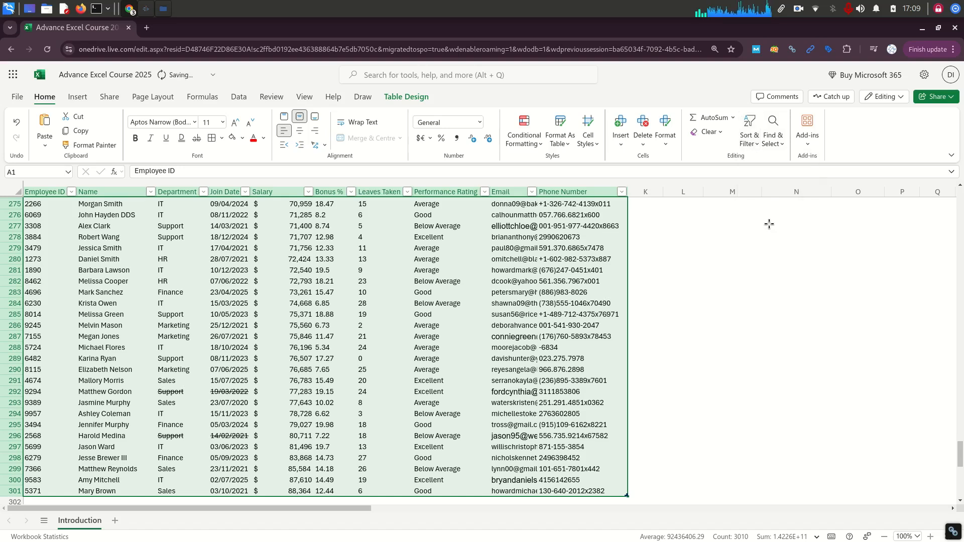
# Go to the Bonus % header cell and open the sort and filter options
pyautogui.click(350, 237)
pyautogui.hotkey('ctrl', 'Up')
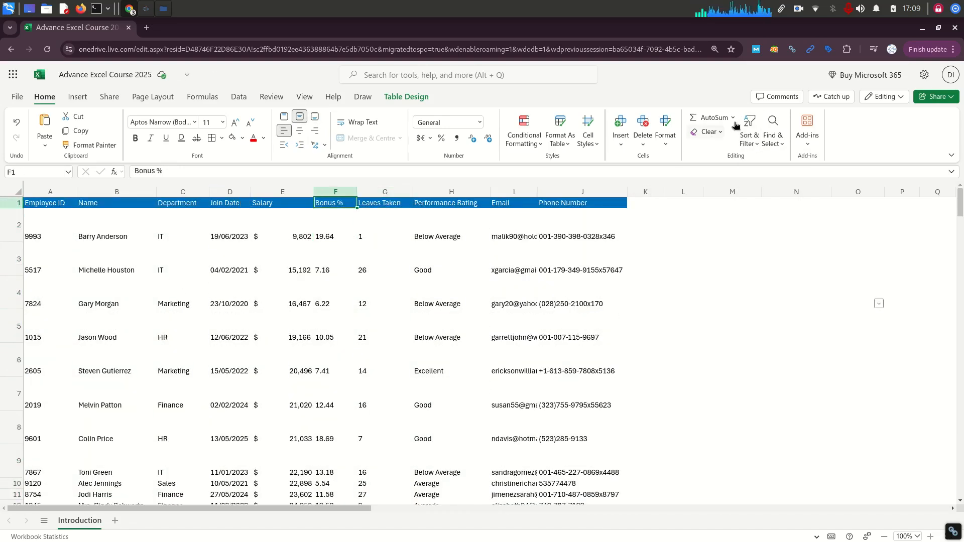
pyautogui.click(750, 137)
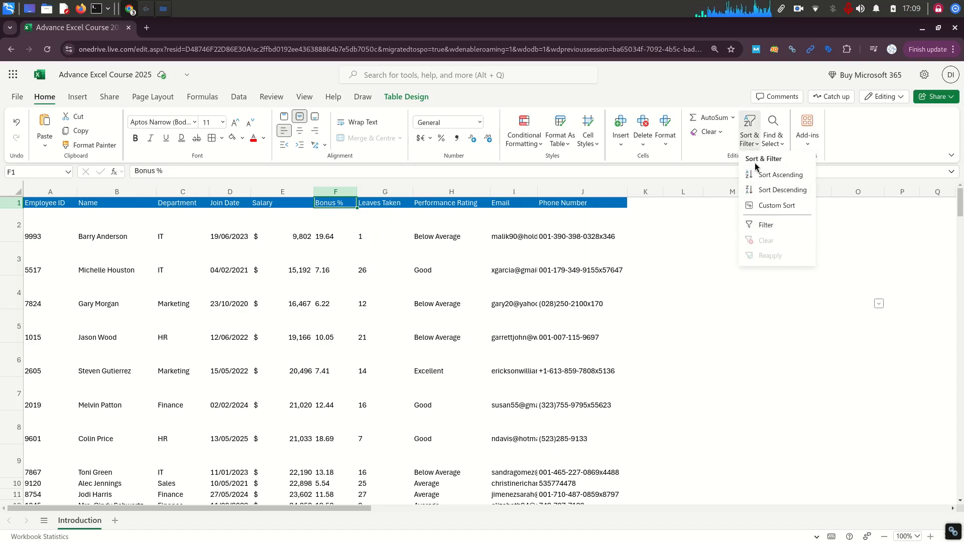